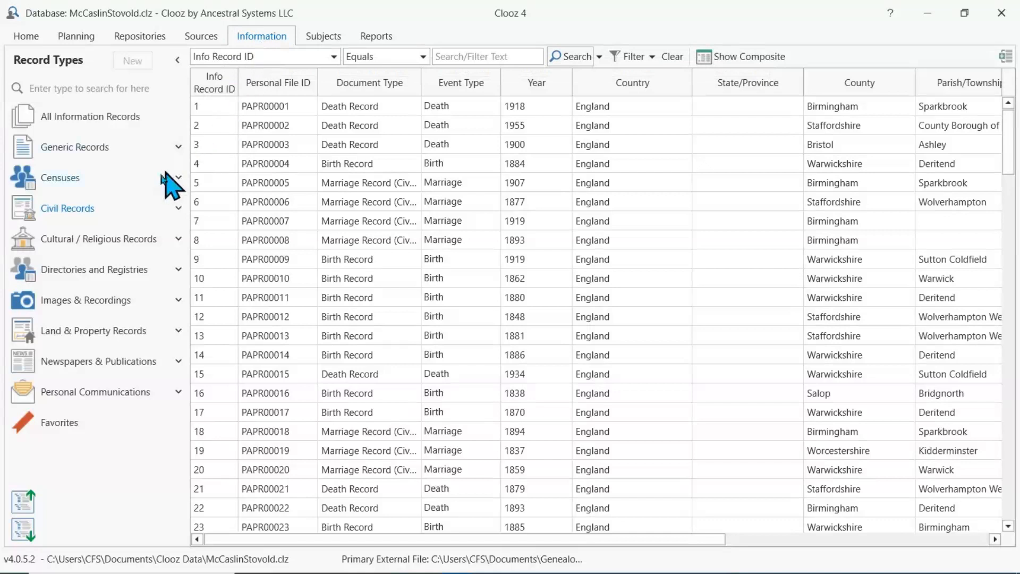
List the Death Record entries among the civil vital records, look through them, and start a new death record.
click(178, 209)
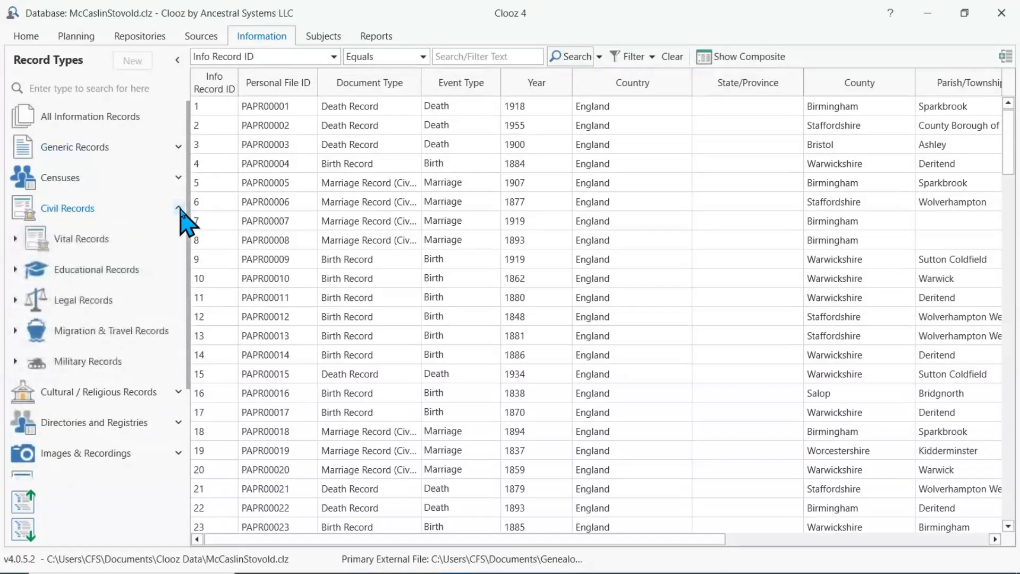
click(16, 239)
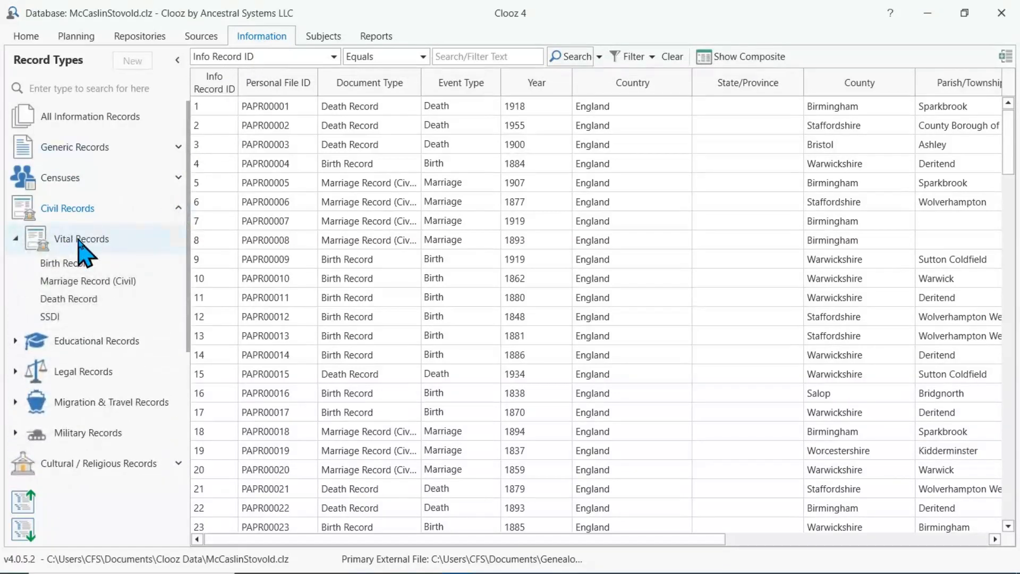
click(97, 298)
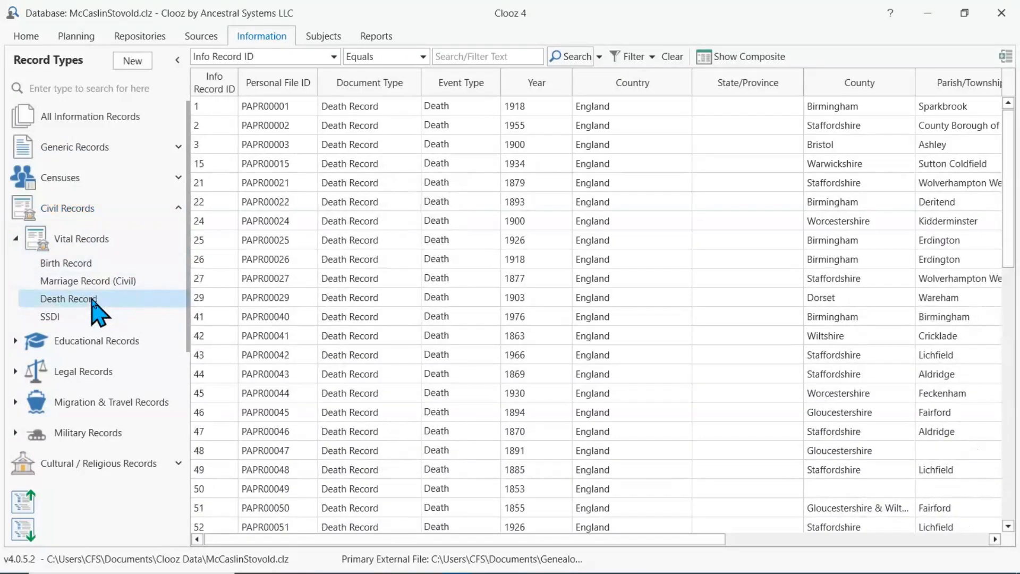
scroll(460, 187, down, 10)
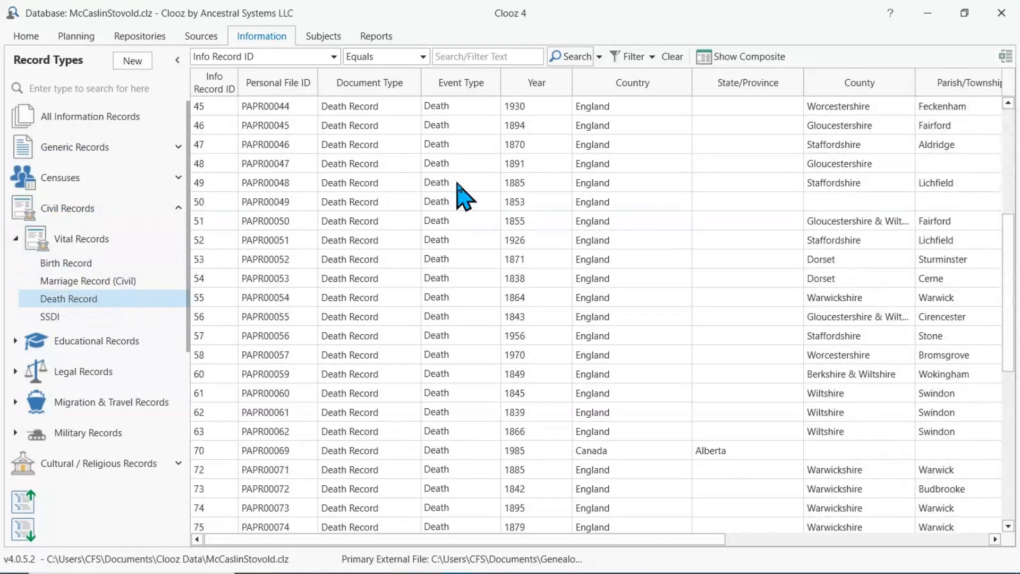
scroll(467, 202, down, 1)
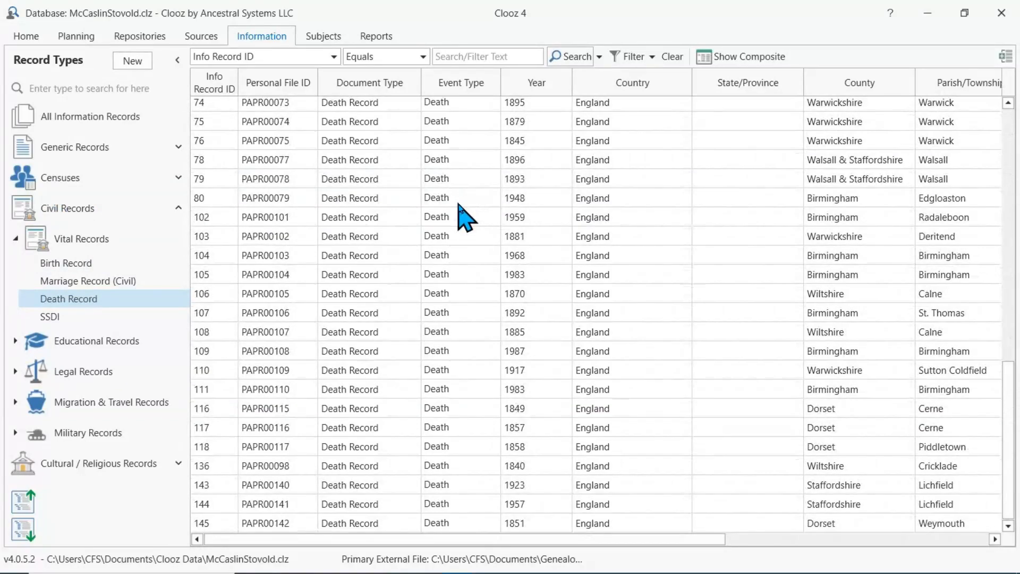
scroll(467, 206, up, 2)
scroll(460, 200, up, 10)
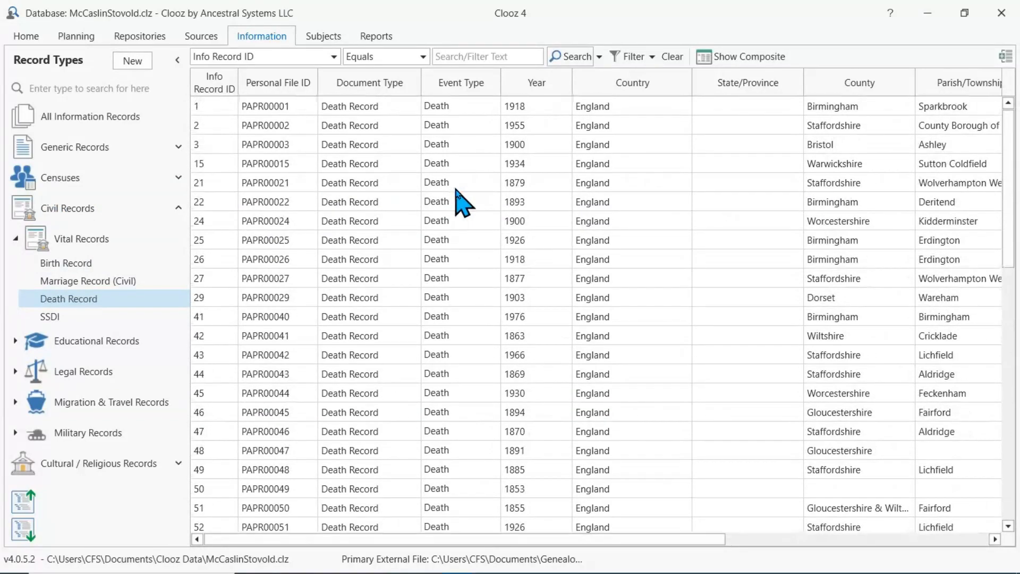
click(130, 64)
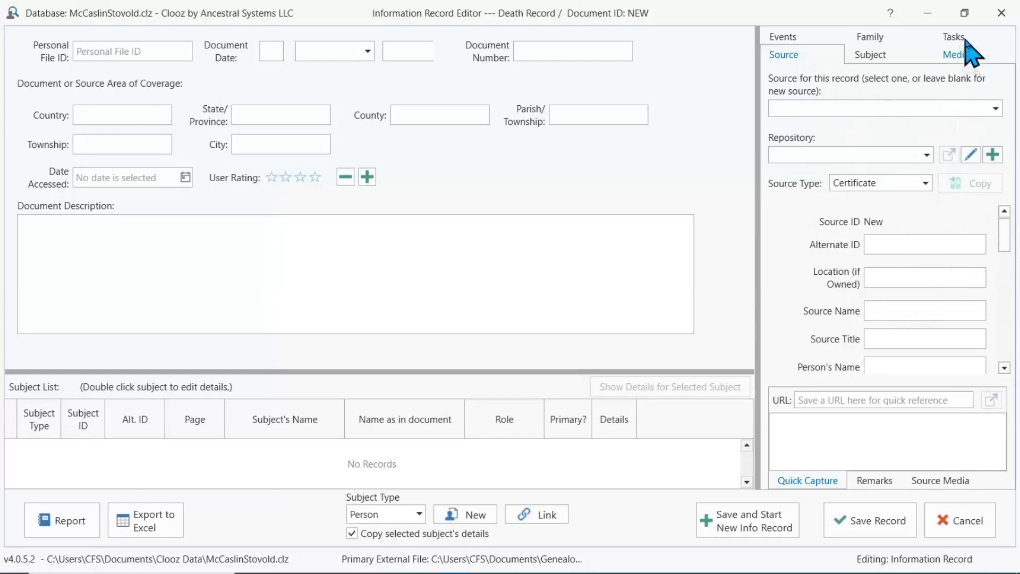
Link the PAPR00143 1937 death certificate image from the Documents folder to the new record as its media file.
click(968, 53)
click(968, 14)
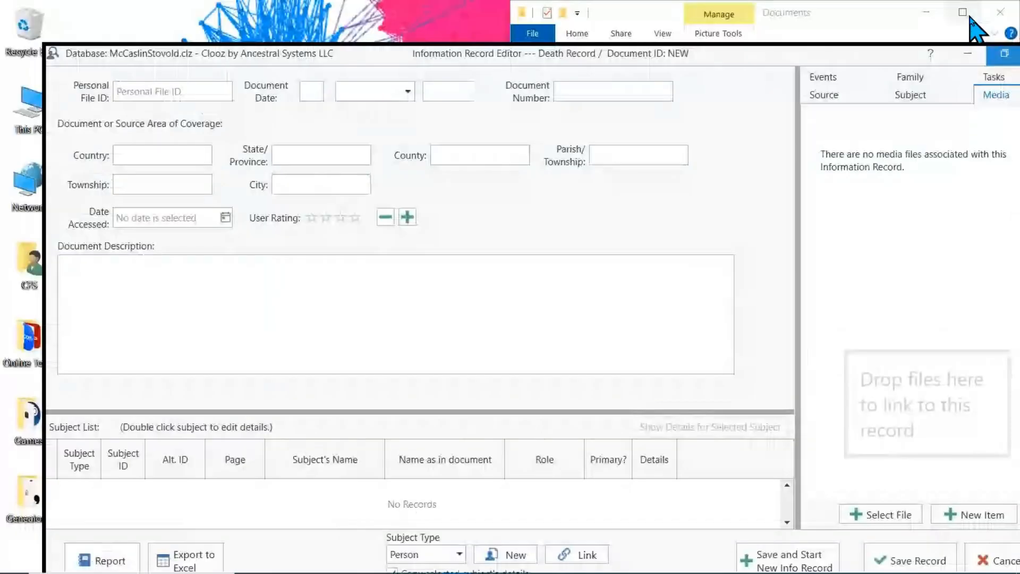
drag(900, 54, 342, 37)
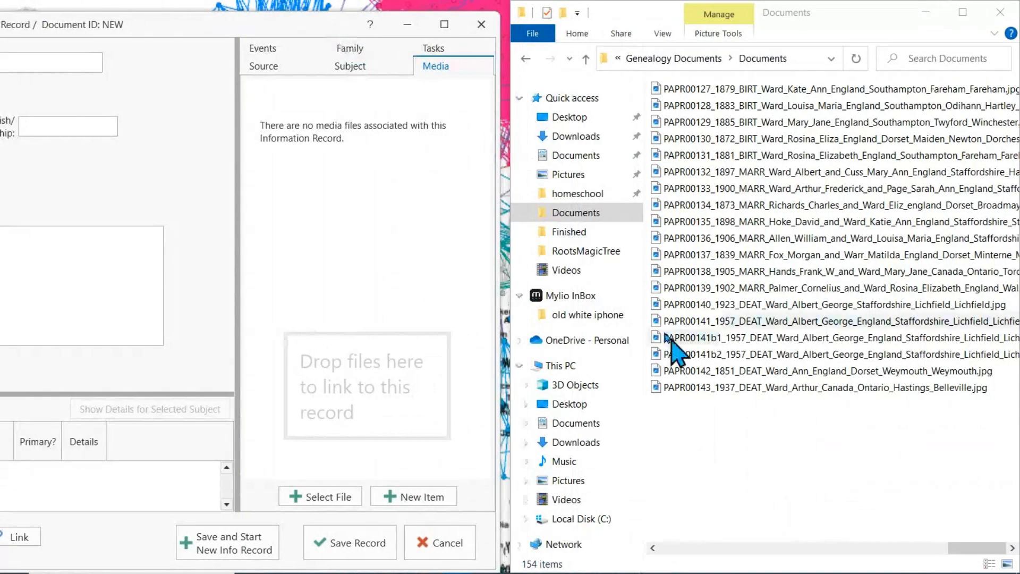
drag(757, 390, 353, 381)
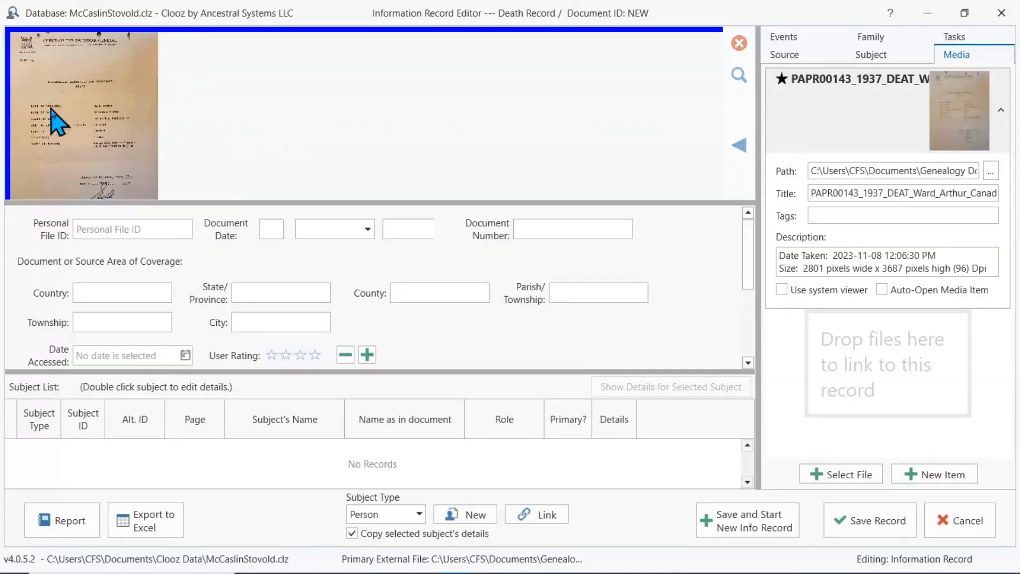
Enlarge the certificate image in the viewer until its text is legible, and hide the image adjustment tools again.
click(739, 147)
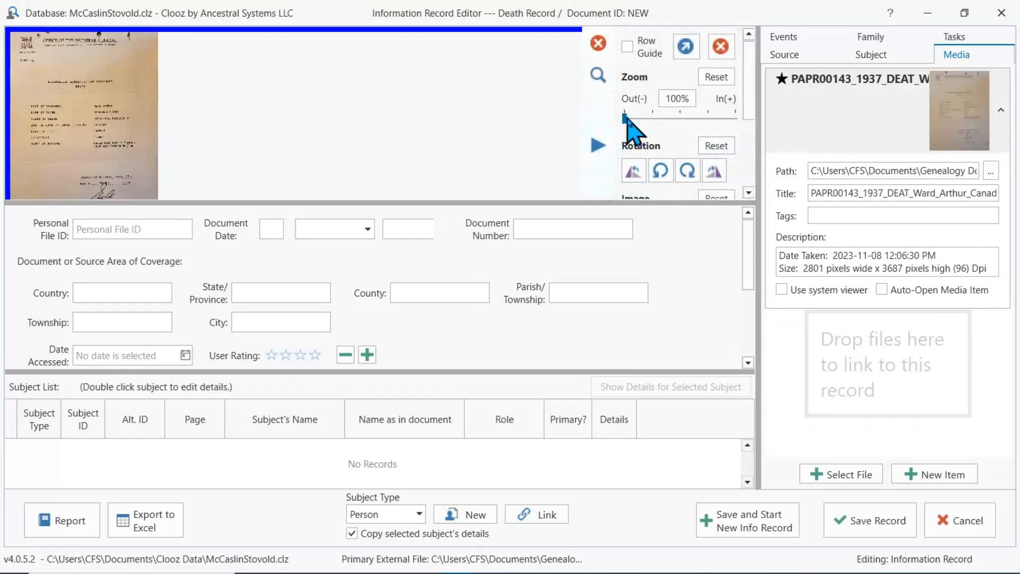
drag(626, 119, 636, 121)
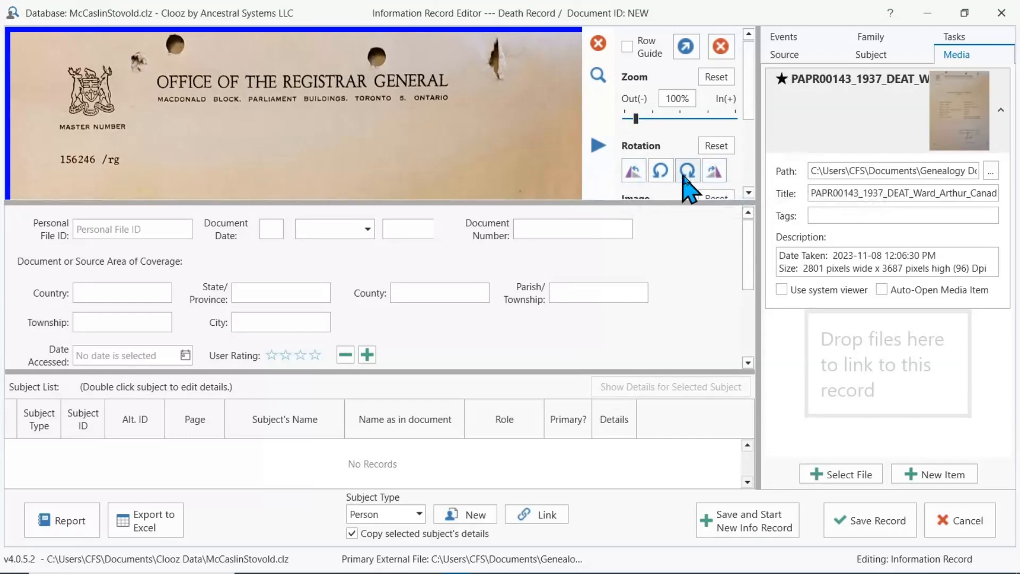
click(598, 152)
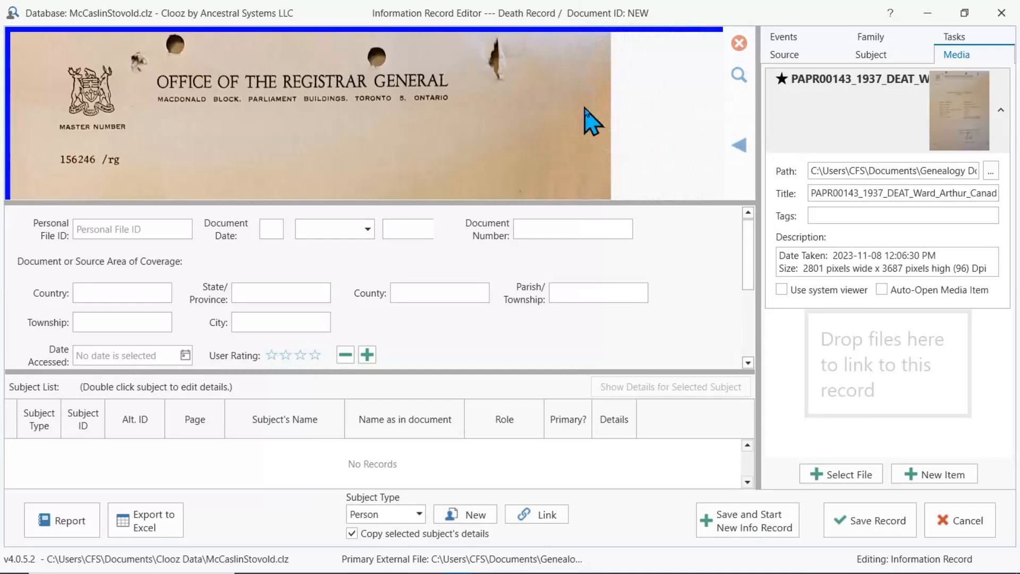
Read through the certificate image from the letterhead down to the parents' details and the issue date.
scroll(580, 130, down, 1)
scroll(581, 131, down, 2)
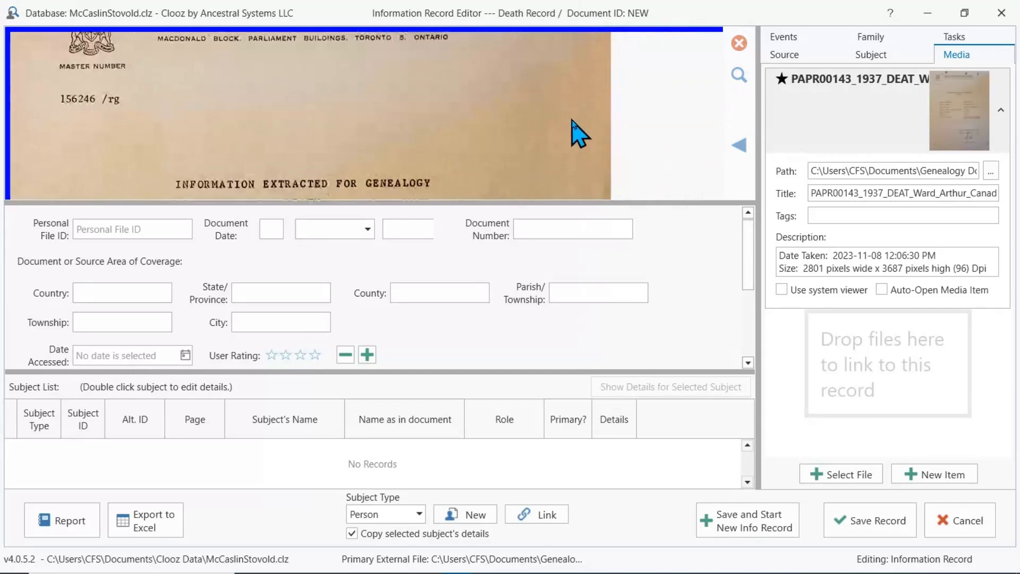
scroll(578, 141, down, 6)
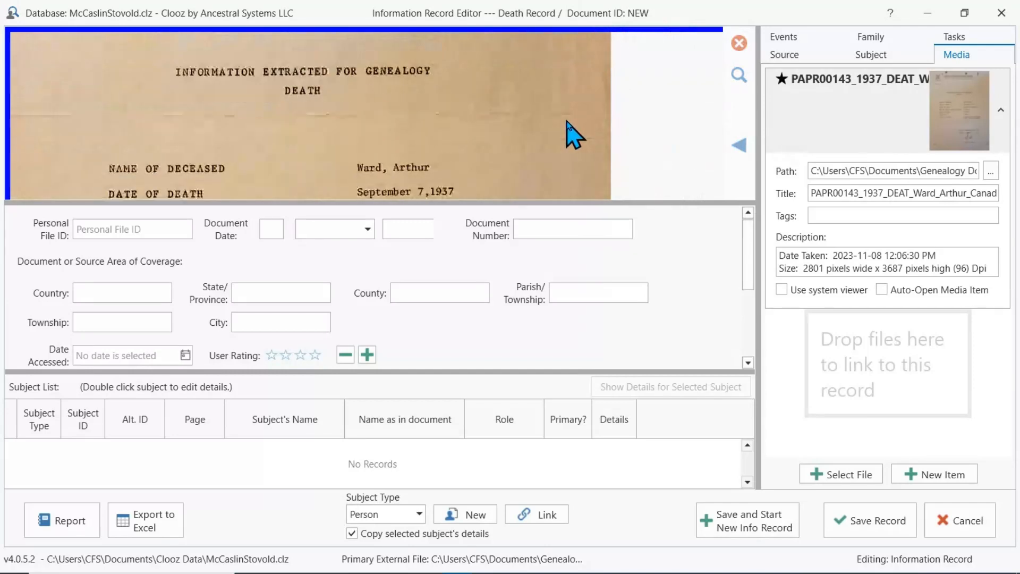
scroll(571, 141, down, 3)
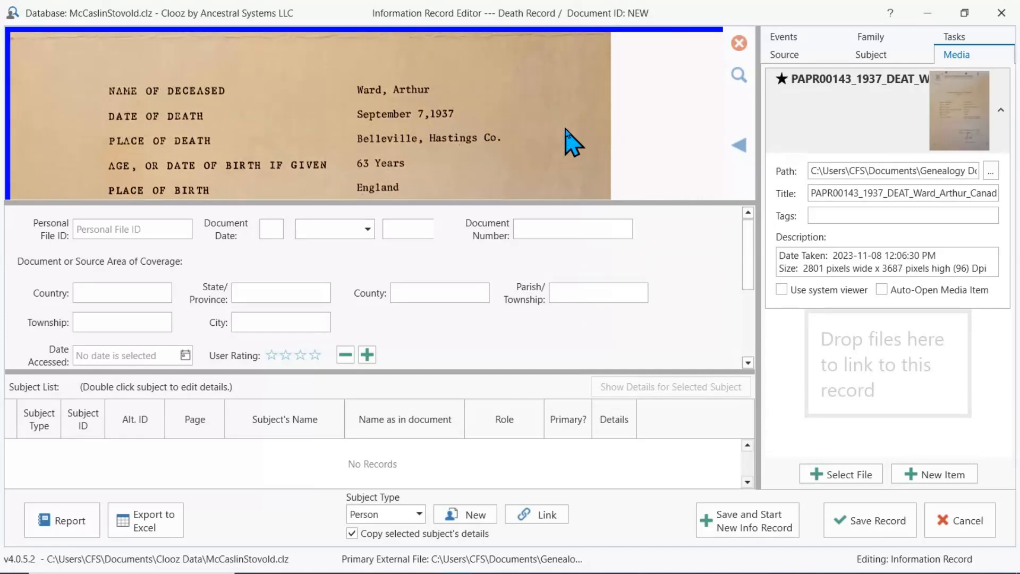
scroll(568, 143, down, 3)
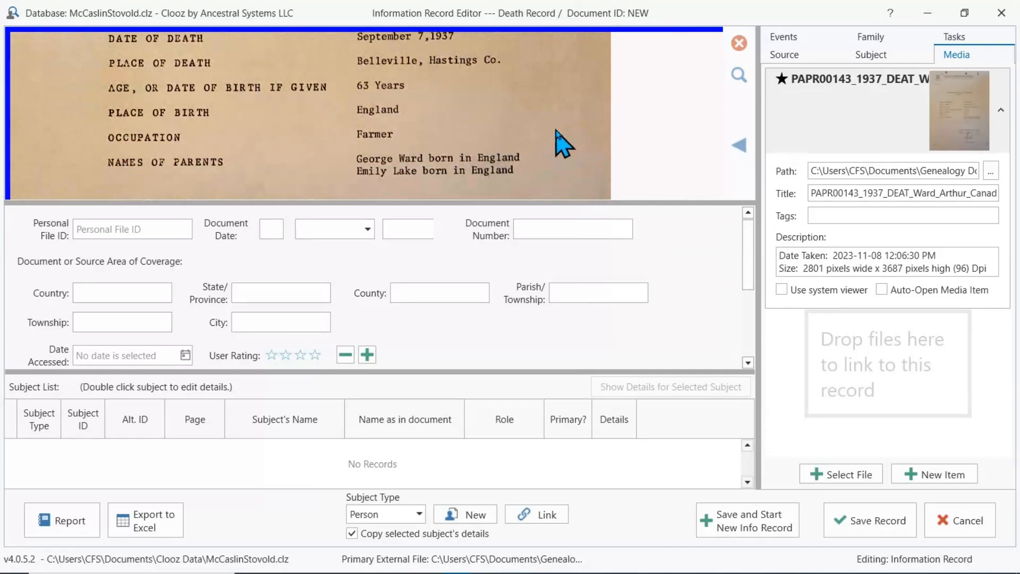
scroll(560, 144, down, 1)
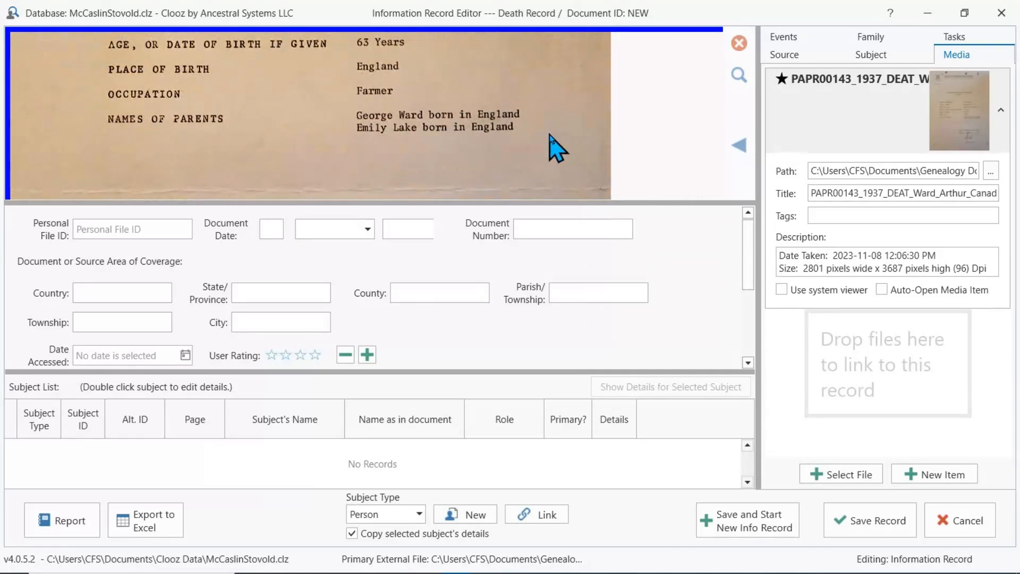
scroll(557, 149, down, 1)
scroll(547, 151, down, 2)
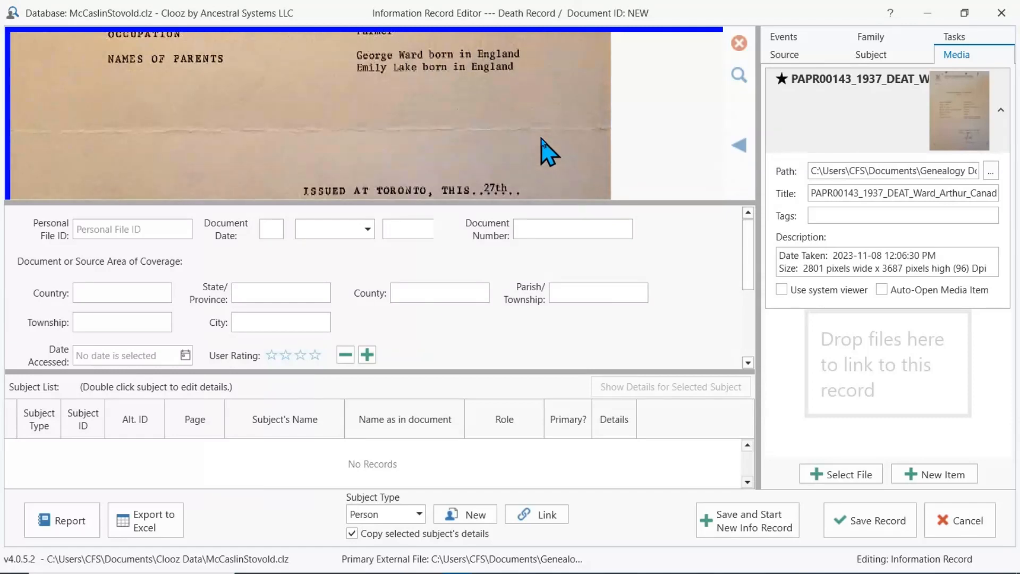
scroll(541, 138, down, 2)
scroll(545, 138, up, 3)
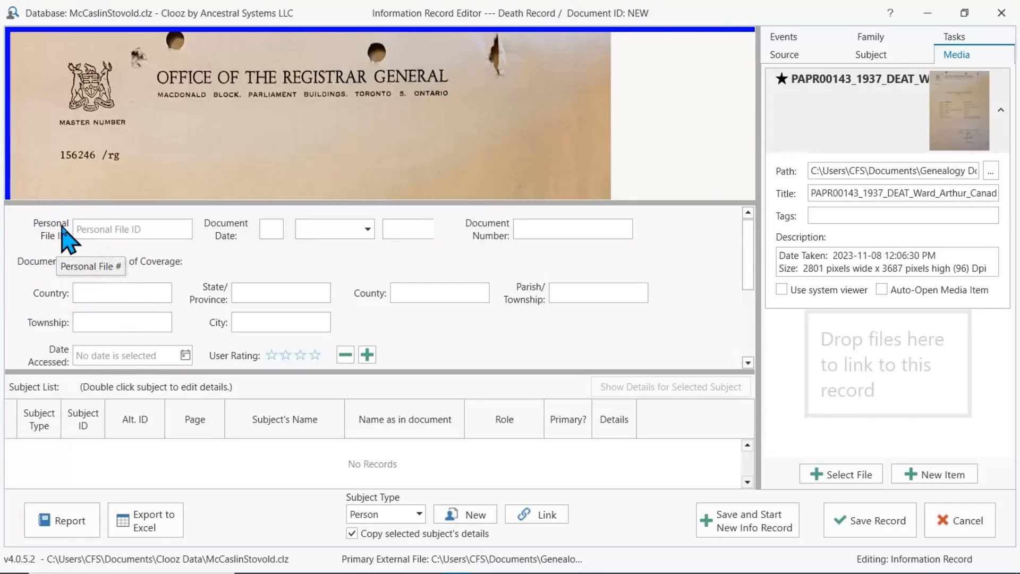
Set the record's Personal File ID to PAPR00143.
click(91, 224)
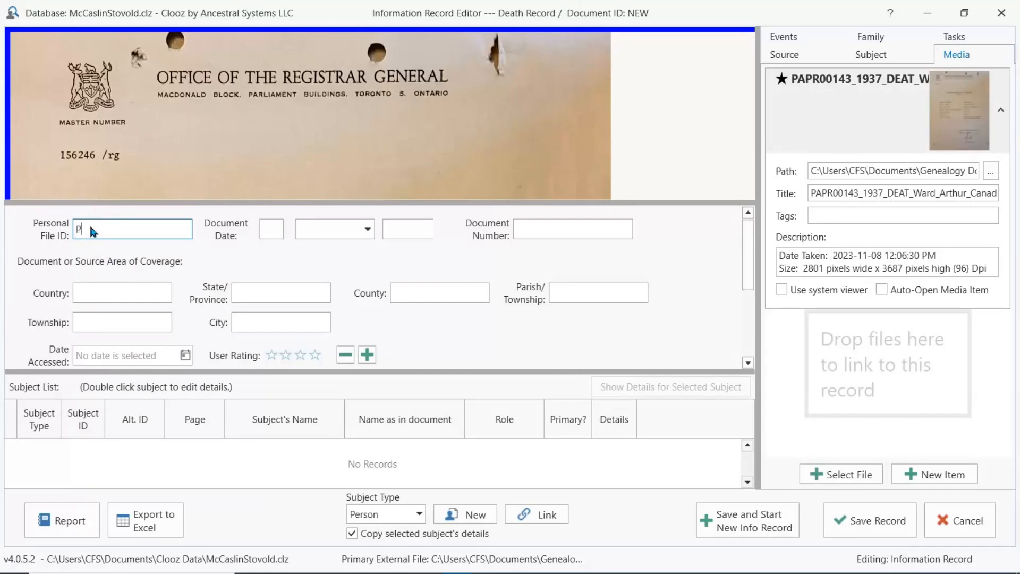
text(PAPR)
text(00143)
Check the dates on the certificate image and set the document date to the date of death, 7 Sep 1937.
click(271, 229)
scroll(333, 140, down, 3)
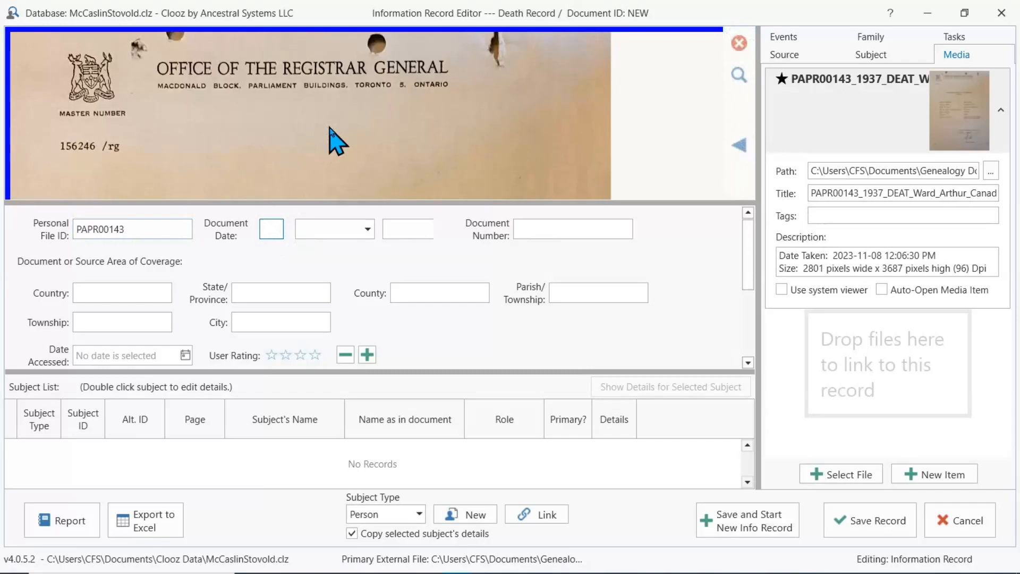
scroll(335, 142, down, 5)
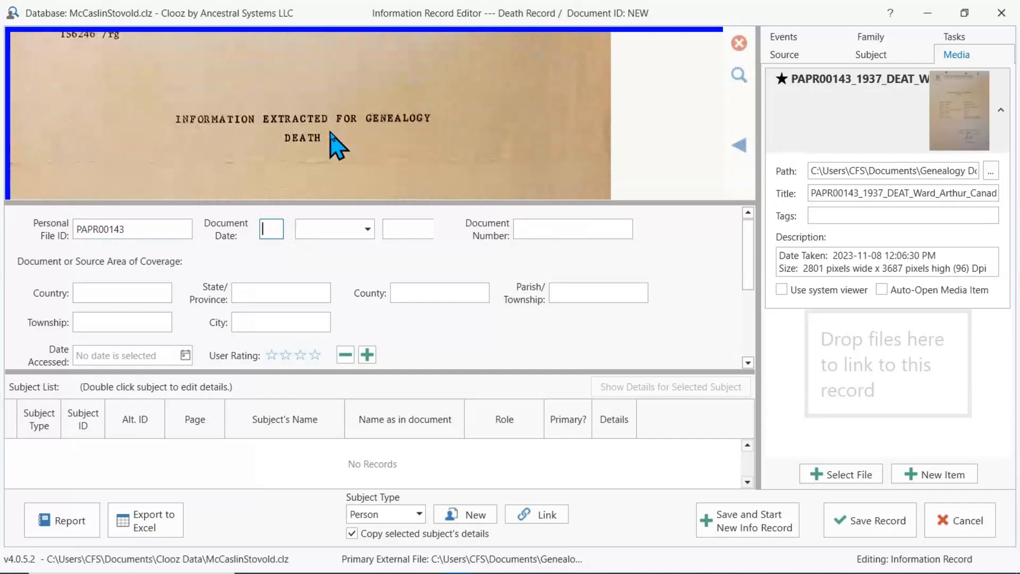
scroll(331, 135, down, 5)
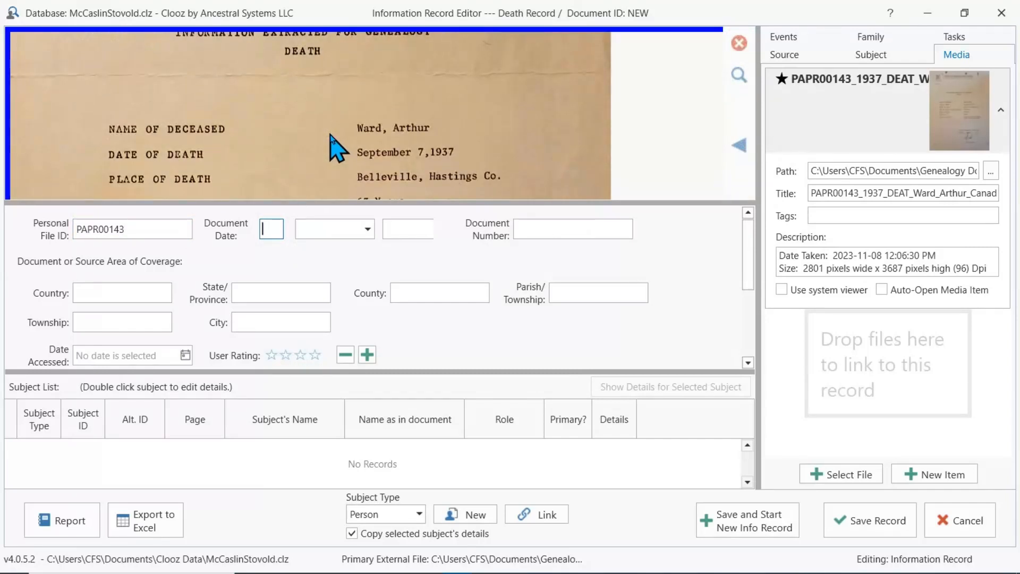
scroll(331, 138, down, 5)
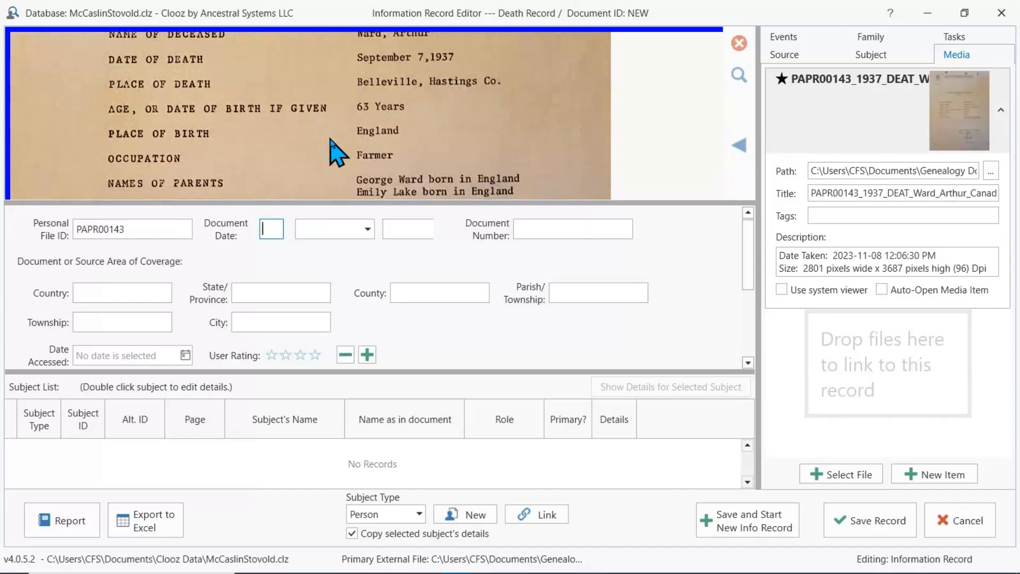
scroll(330, 139, down, 3)
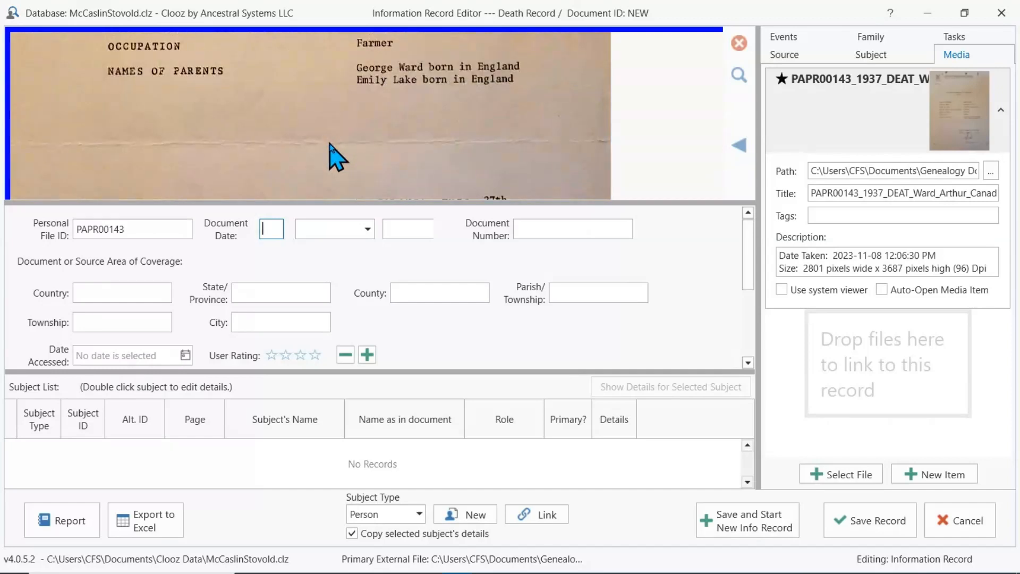
scroll(330, 157, down, 1)
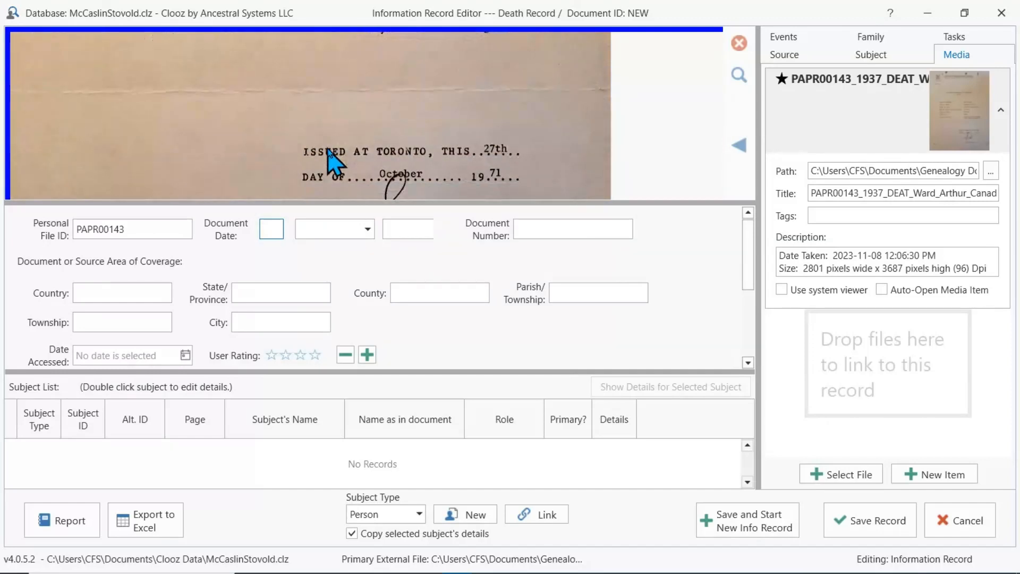
scroll(333, 159, up, 3)
scroll(327, 149, up, 4)
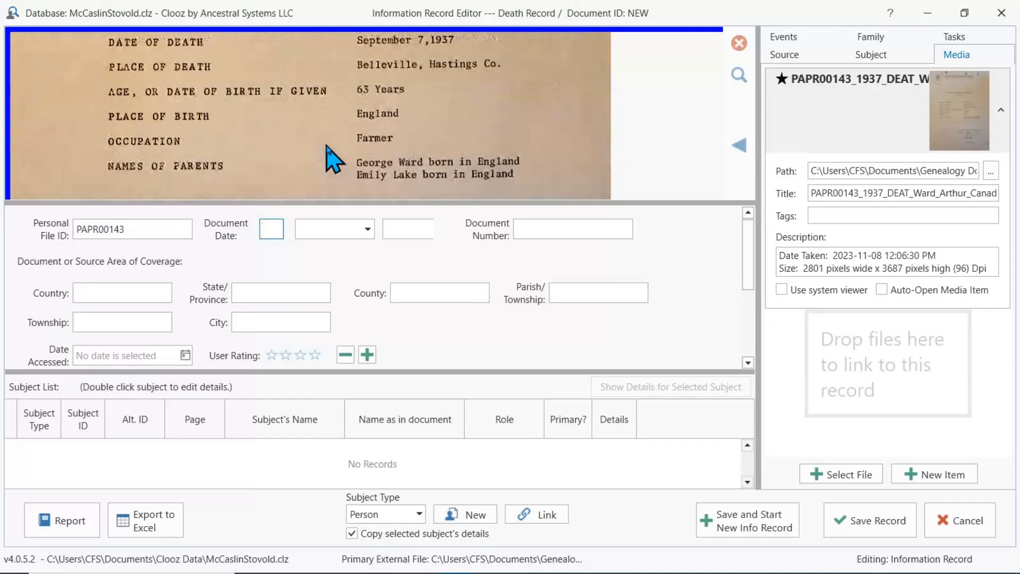
scroll(333, 159, up, 1)
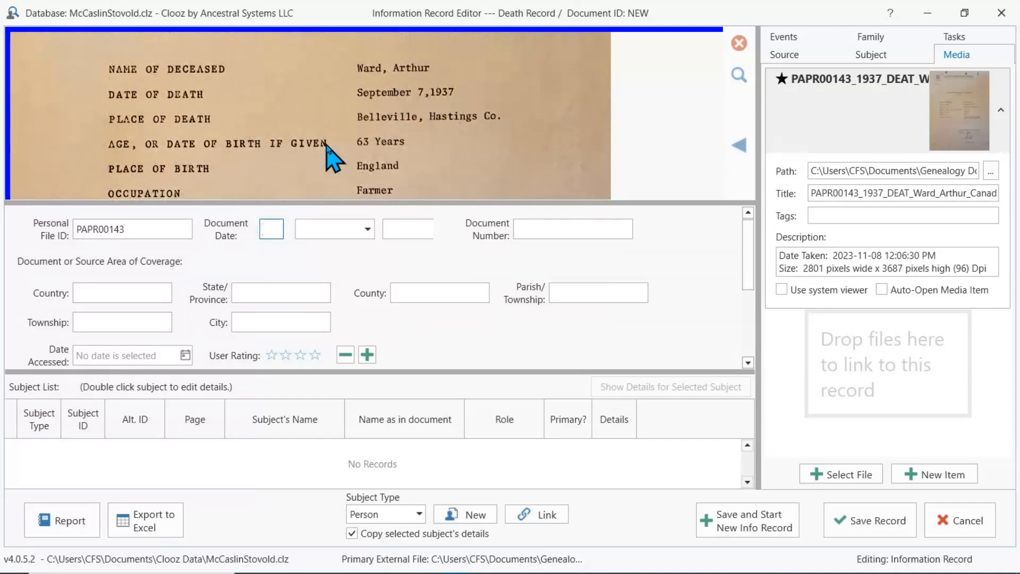
scroll(327, 146, up, 1)
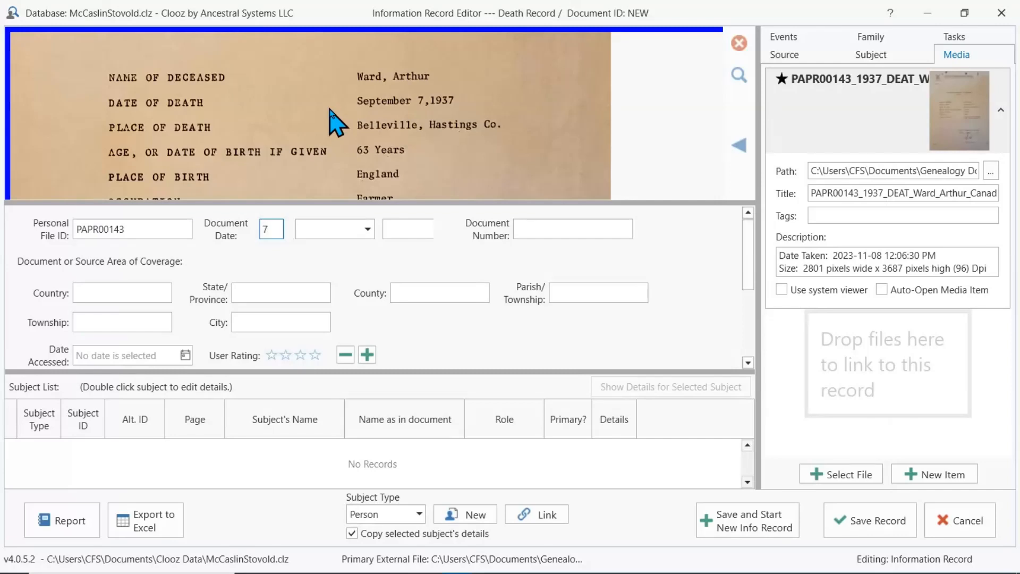
key(Tab)
text(s)
key(Return)
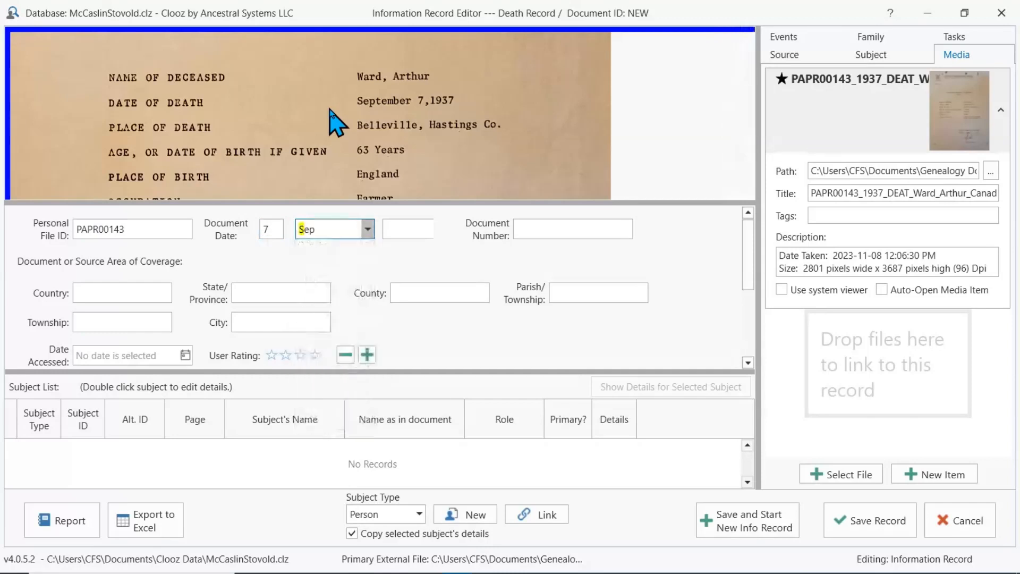
key(Tab)
text(1937)
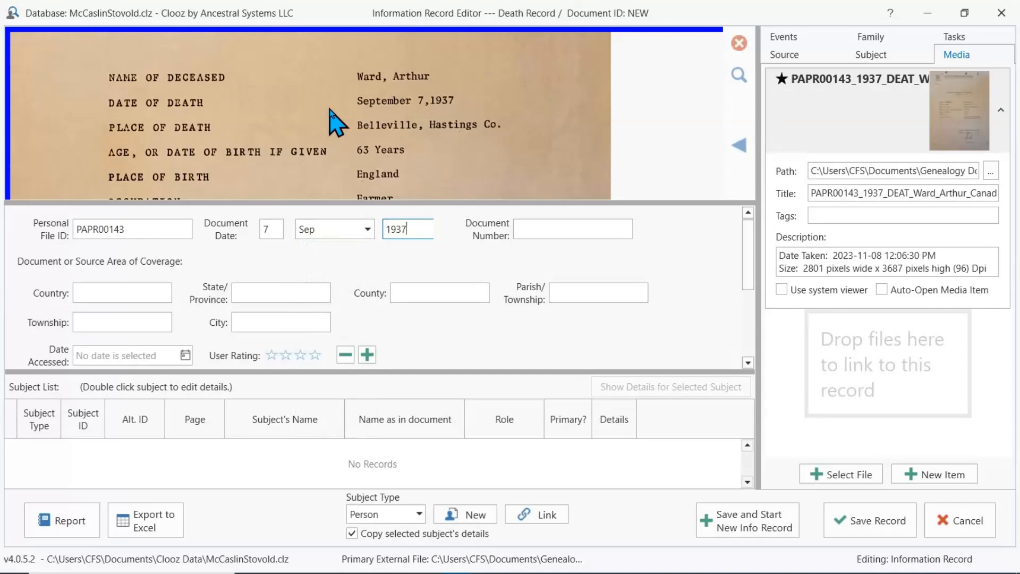
Find the master number in the certificate's letterhead and enter it as the record's document number.
key(Tab)
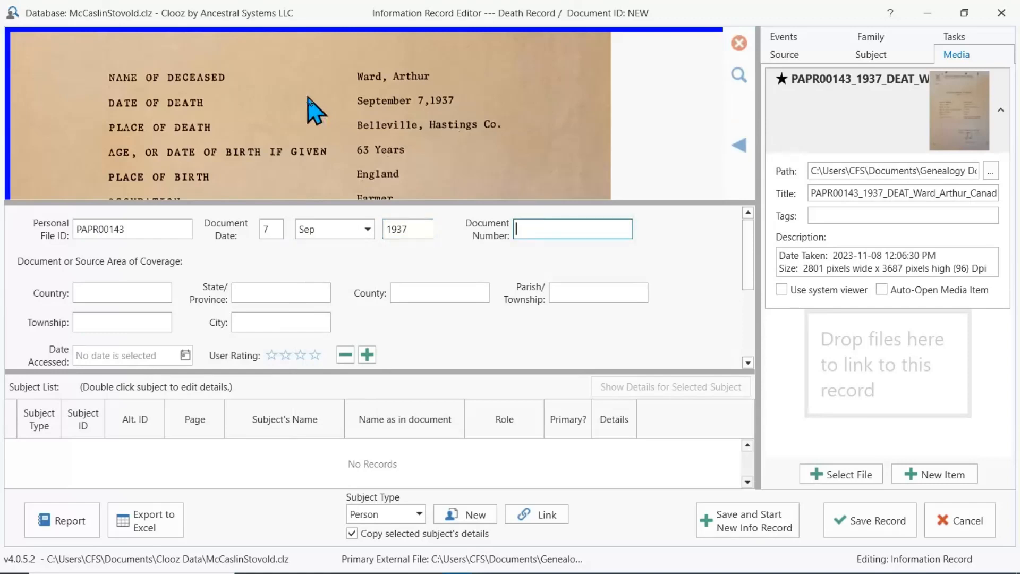
drag(298, 95, 400, 192)
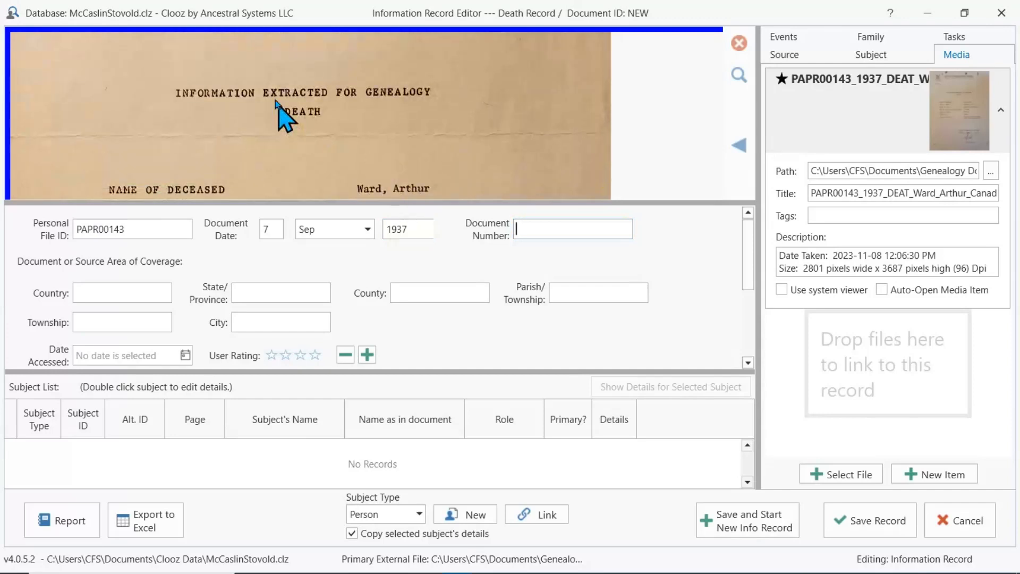
drag(287, 114, 274, 135)
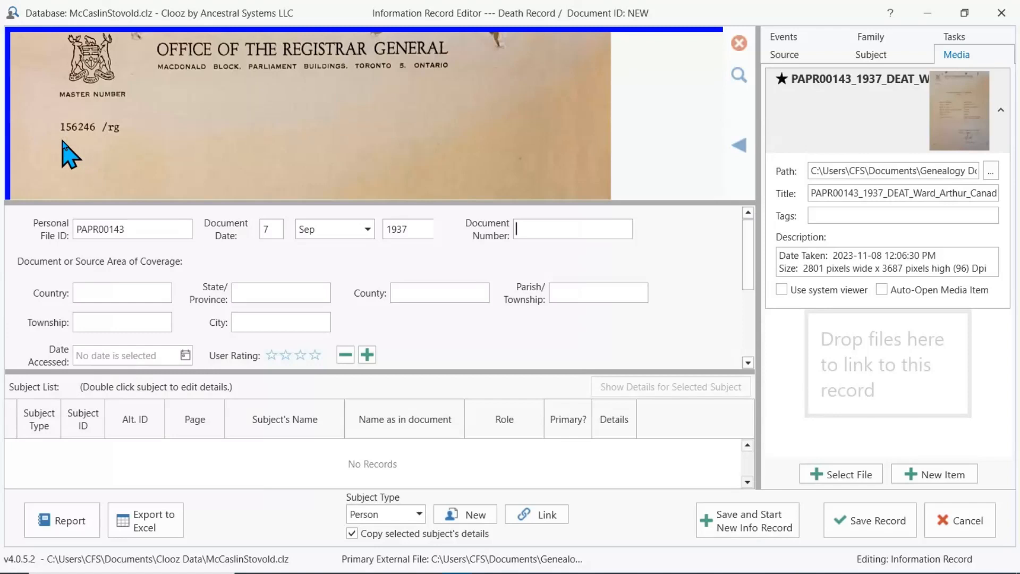
text(156246)
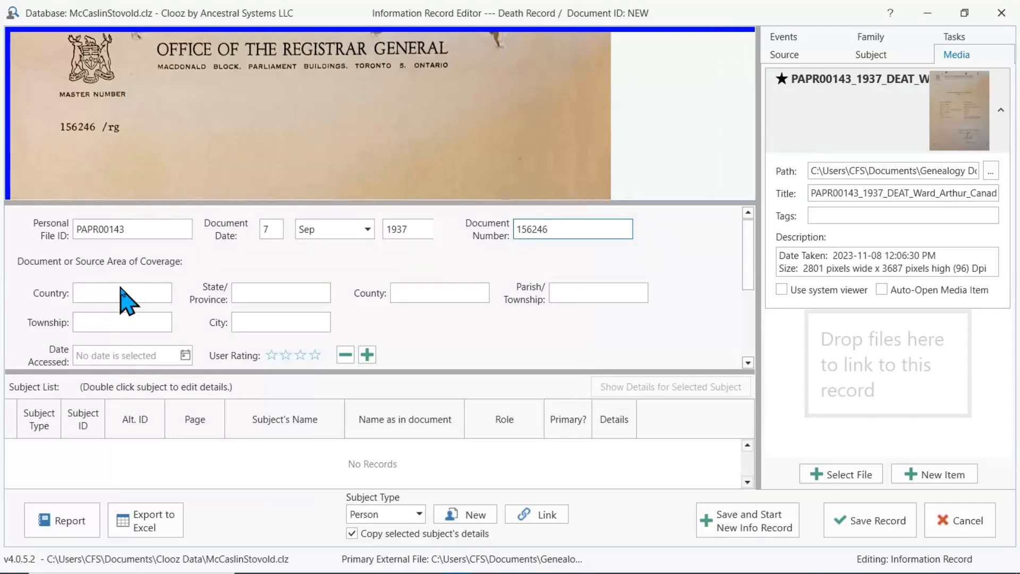
Set the document's area of coverage to country Canada and province Ontario.
click(120, 291)
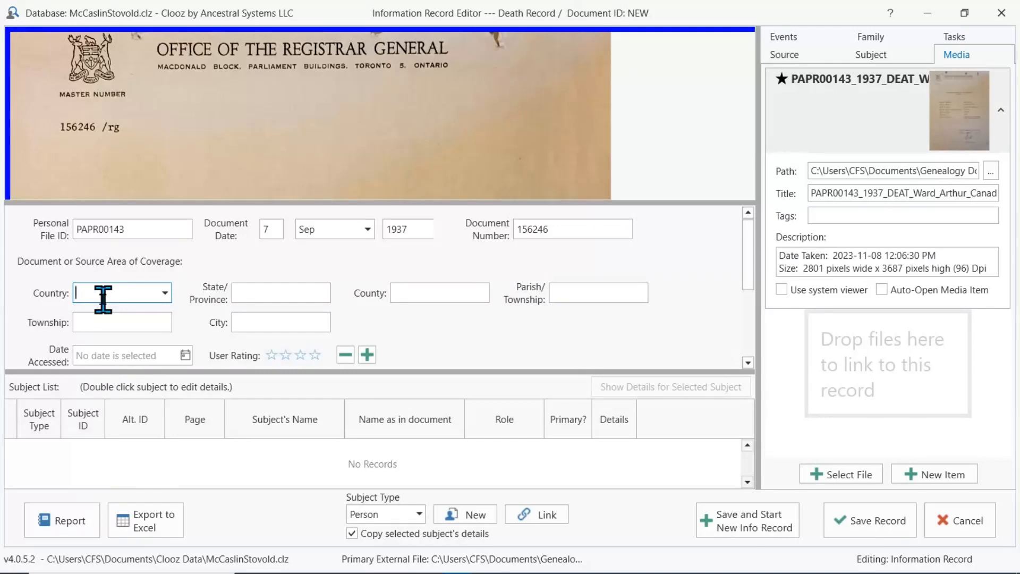
text(Canada)
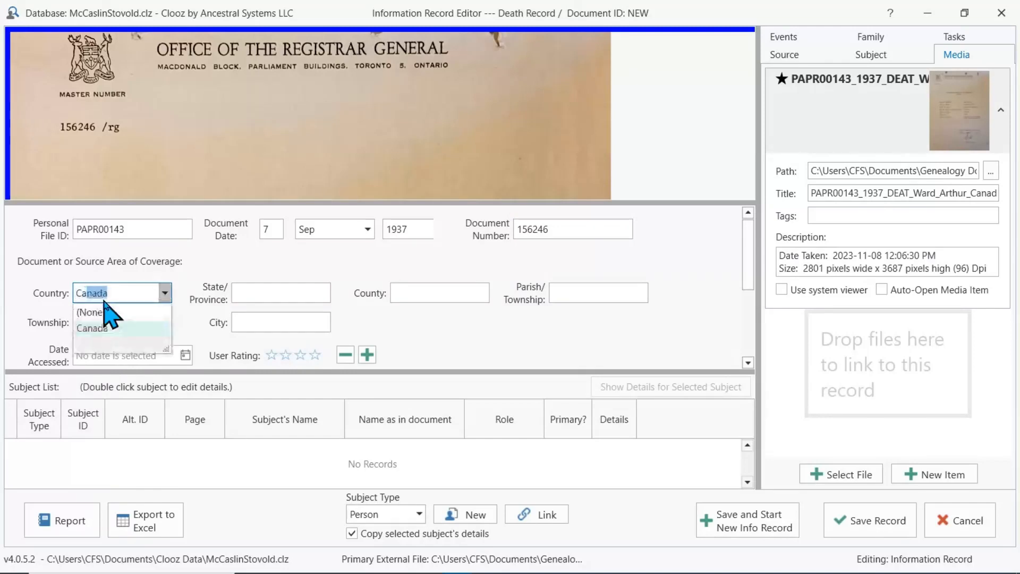
key(Tab)
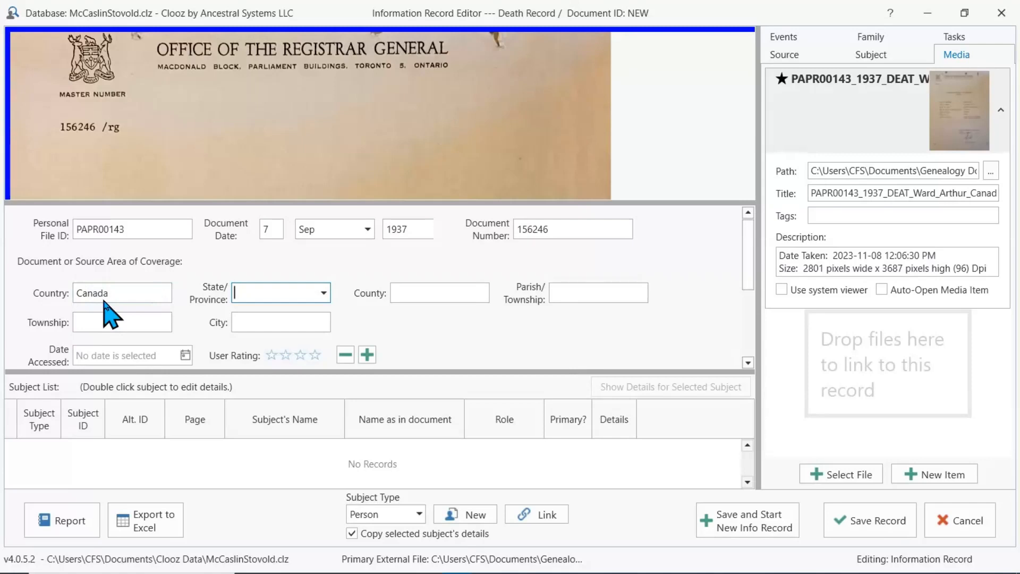
text(Ontario)
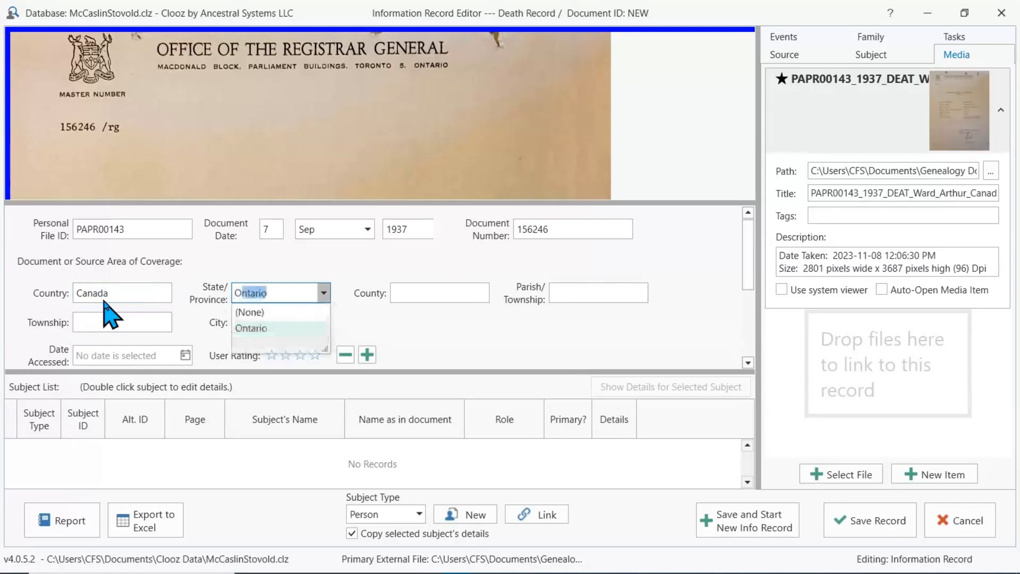
key(Return)
key(Tab)
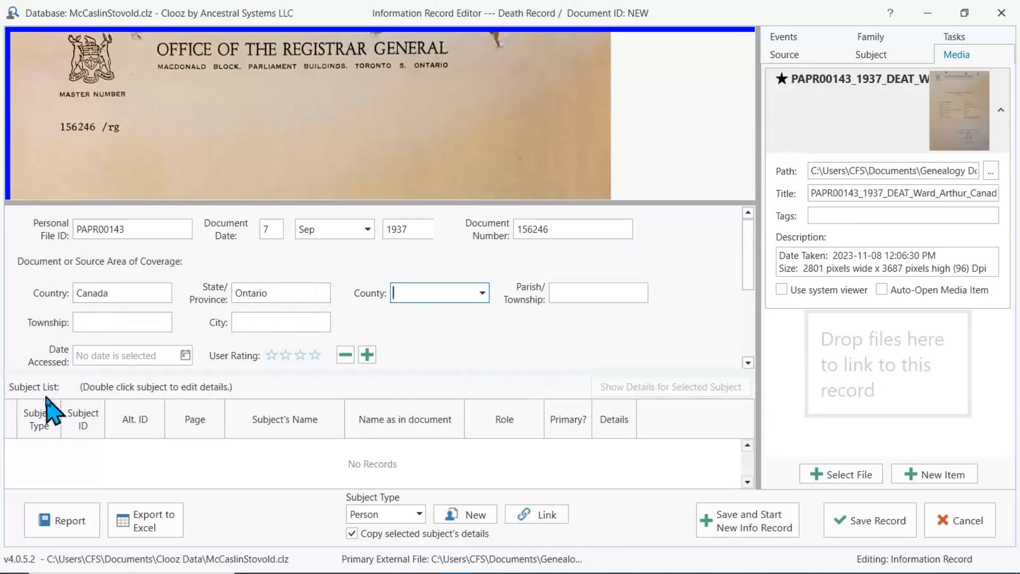
Set the coverage county to Hastings and the city to Belleville, following the place of death on the certificate.
scroll(278, 96, down, 3)
scroll(278, 95, down, 8)
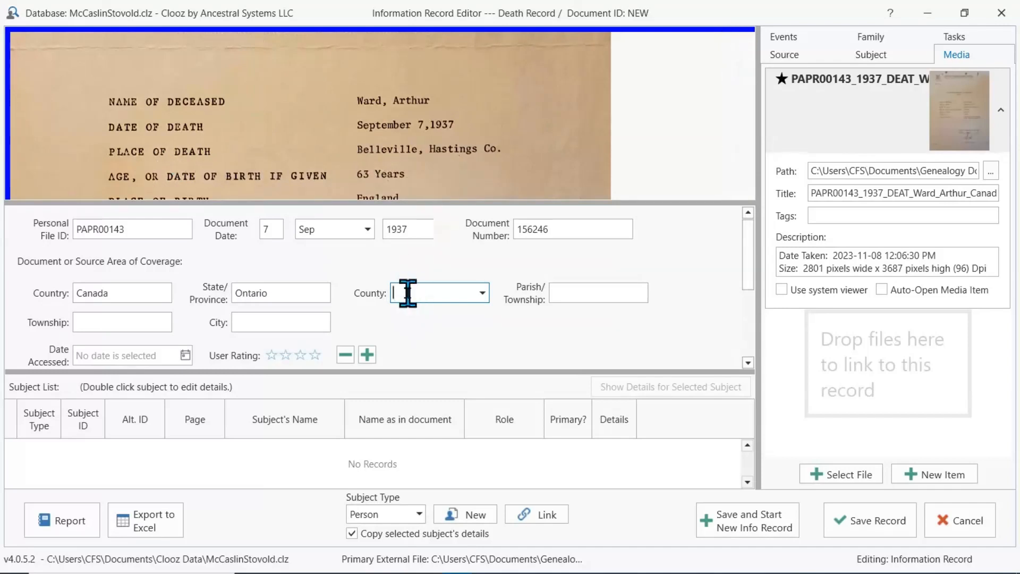
text(Has)
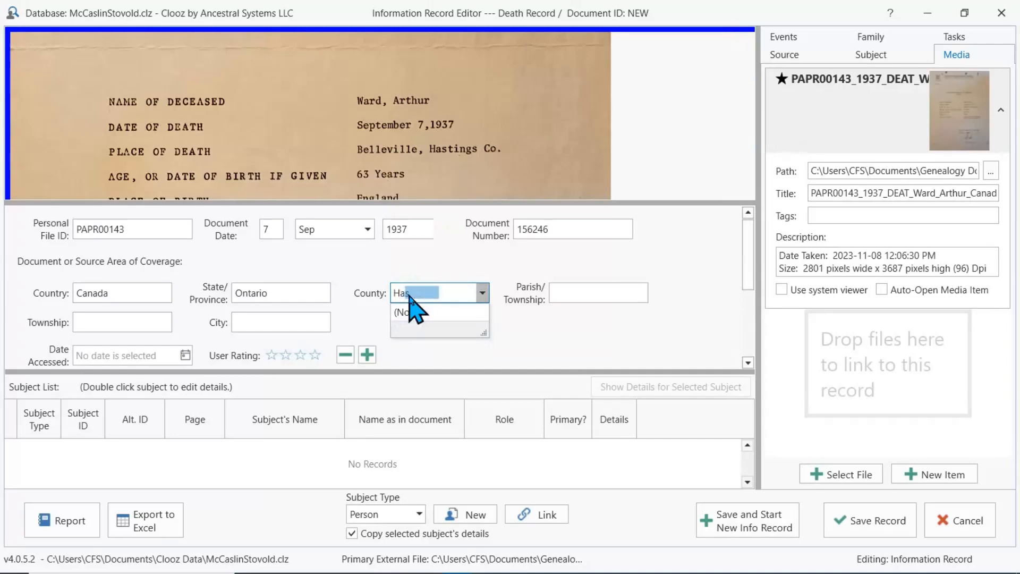
text(tings)
key(Tab)
key(Tab)
key(Tab)
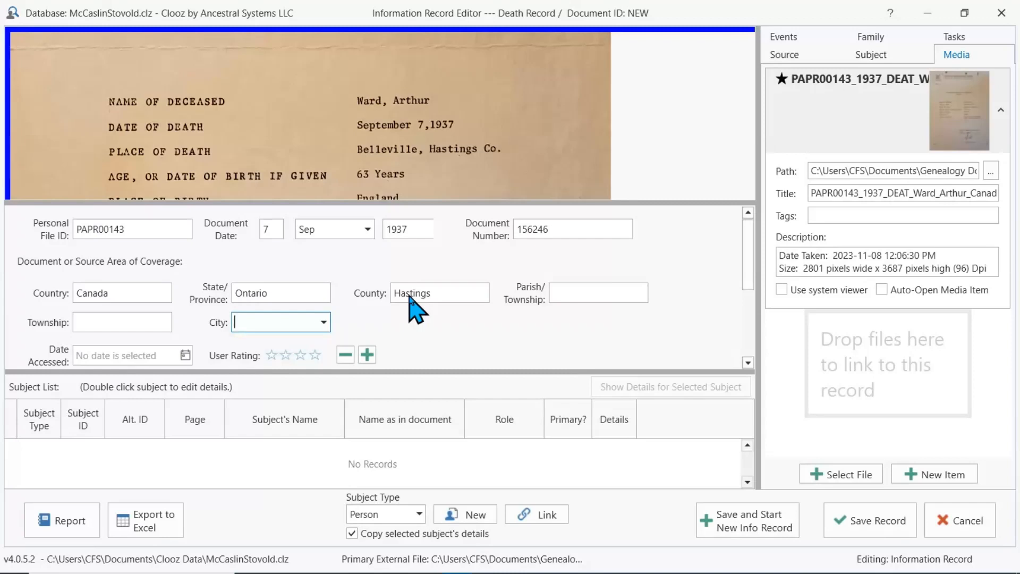
text(Bellevil)
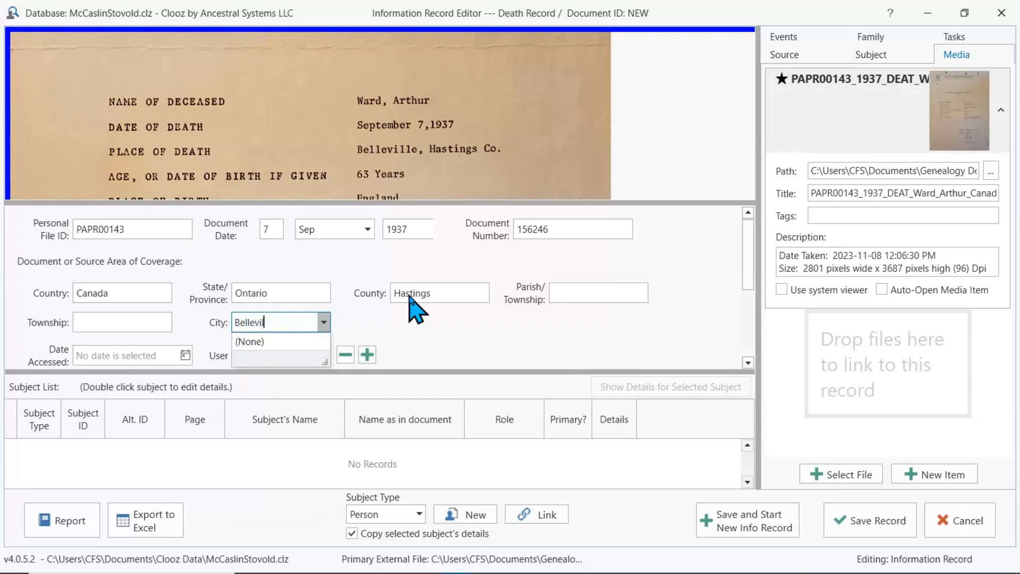
text(le)
key(Tab)
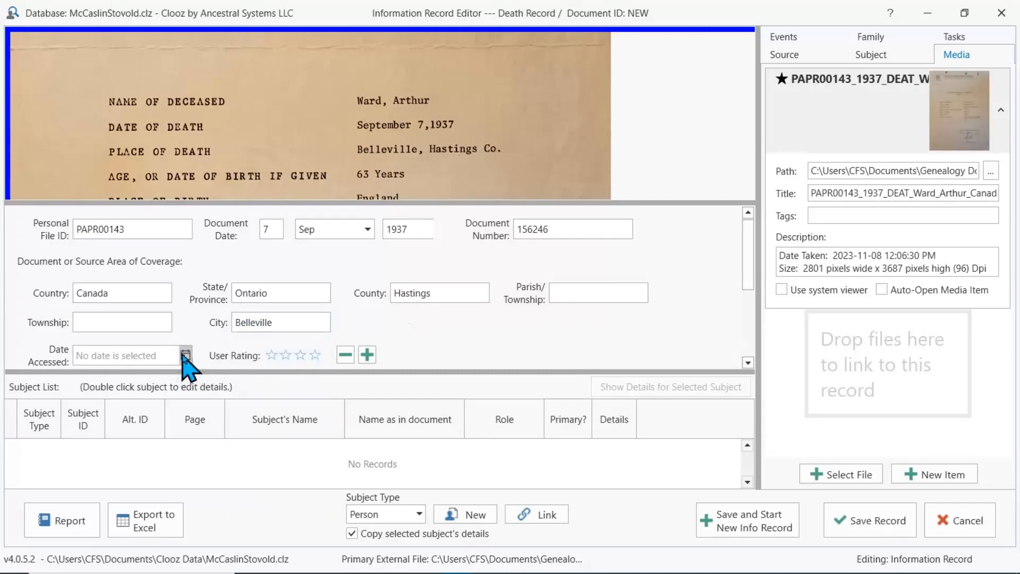
Set the date accessed to today's date, 08 Nov 2023.
click(184, 354)
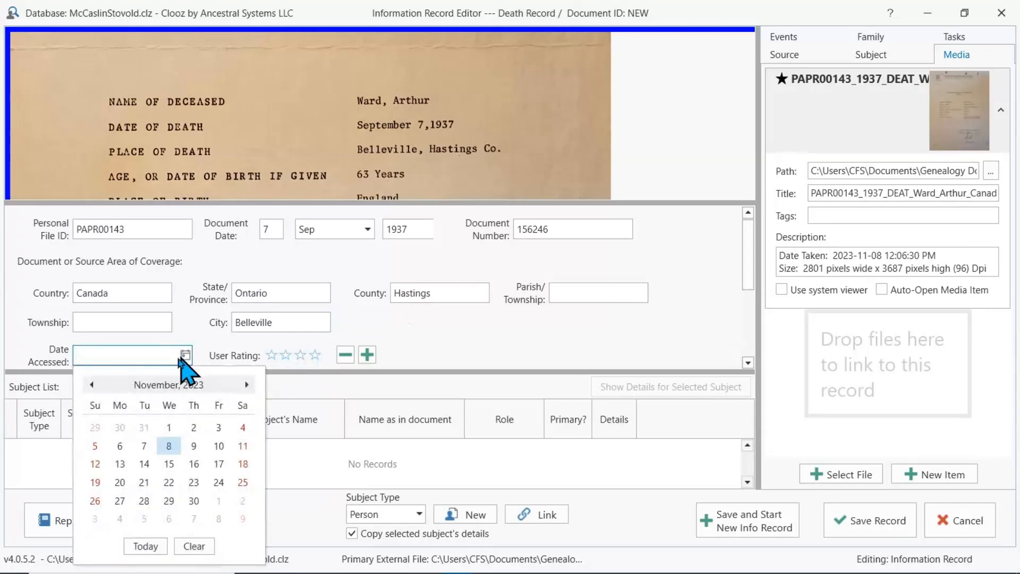
click(140, 546)
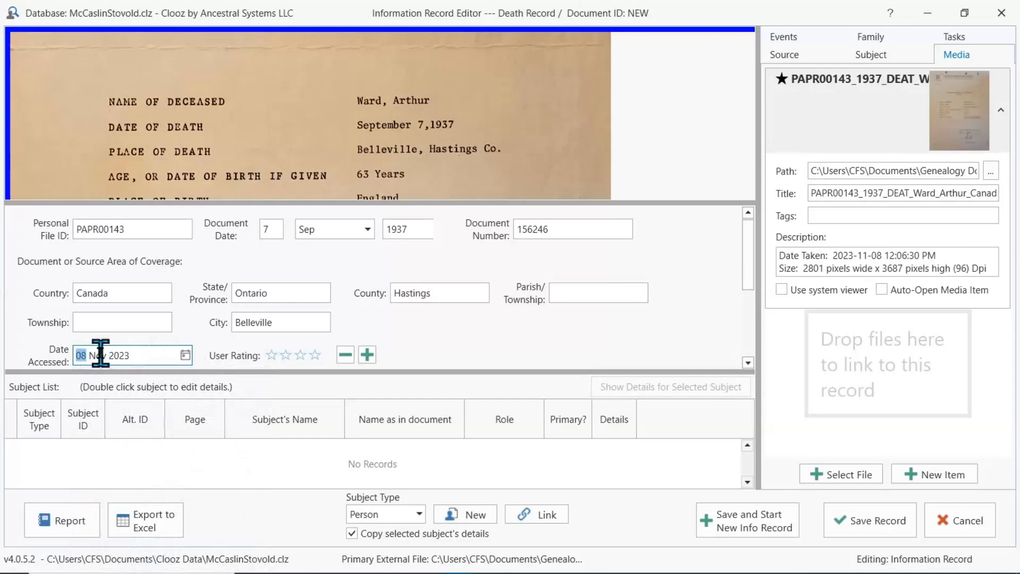
Try a negative and a two-star user rating on the record, and reset the rating to blank.
scroll(260, 287, down, 1)
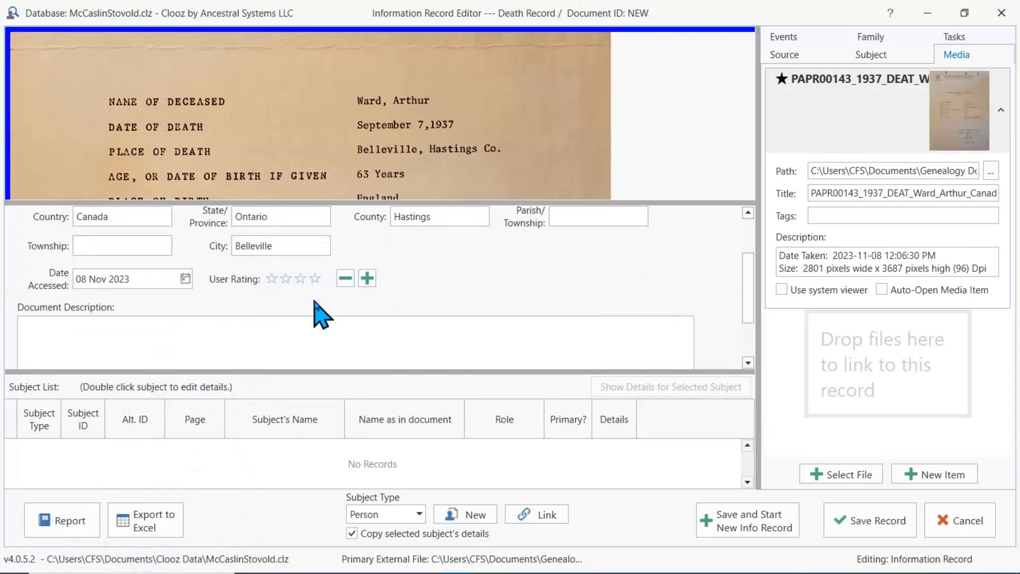
click(343, 279)
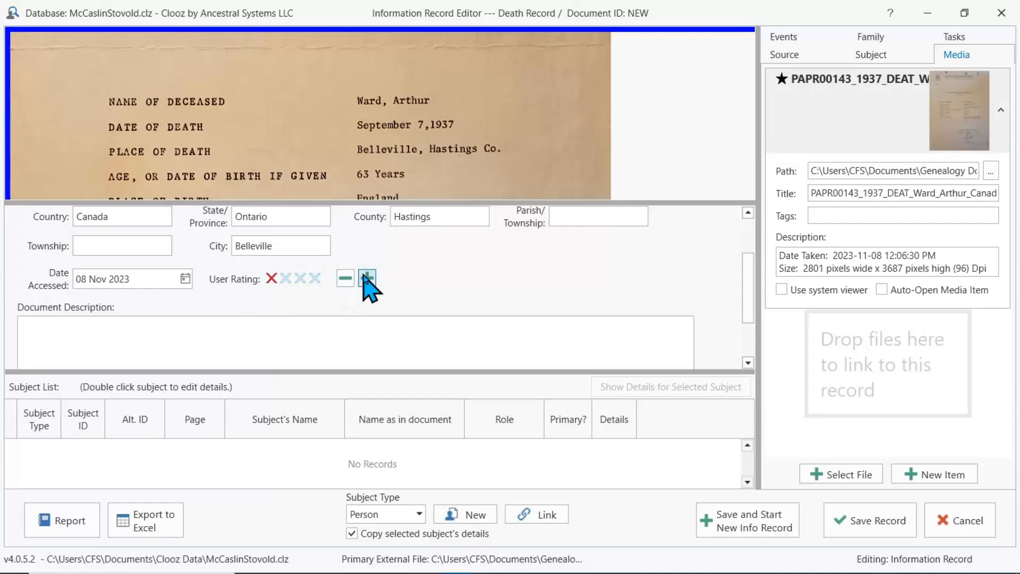
click(366, 278)
click(366, 278)
click(366, 278)
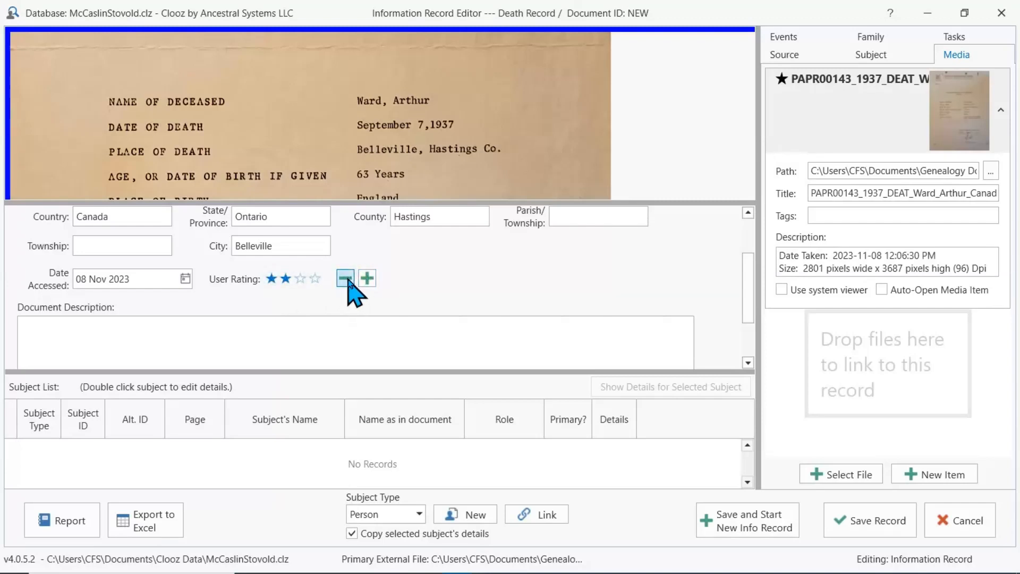
click(345, 277)
click(345, 278)
Add a new person to the record's subject list and show the detail form for that subject.
scroll(615, 260, down, 2)
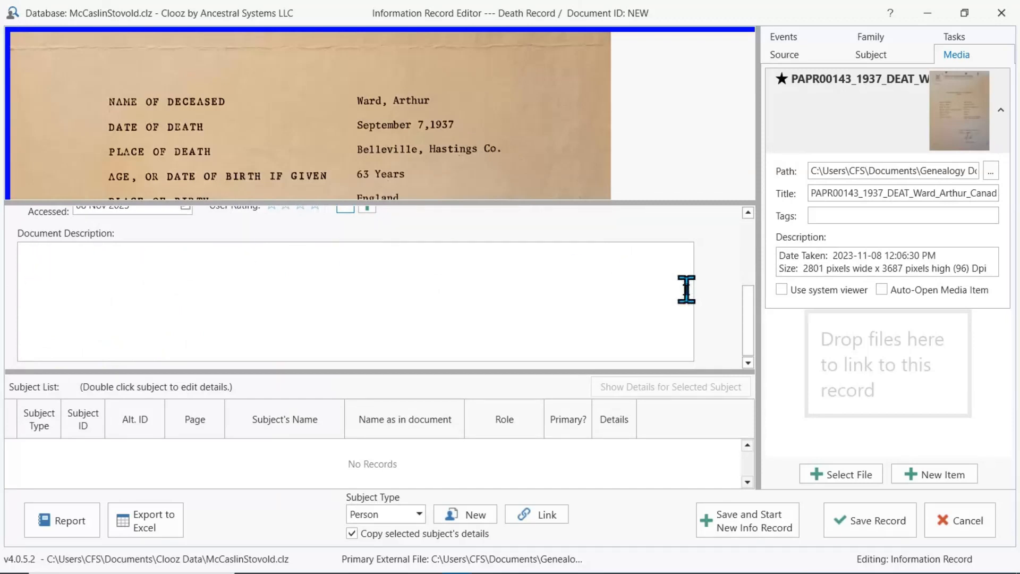
scroll(671, 271, up, 3)
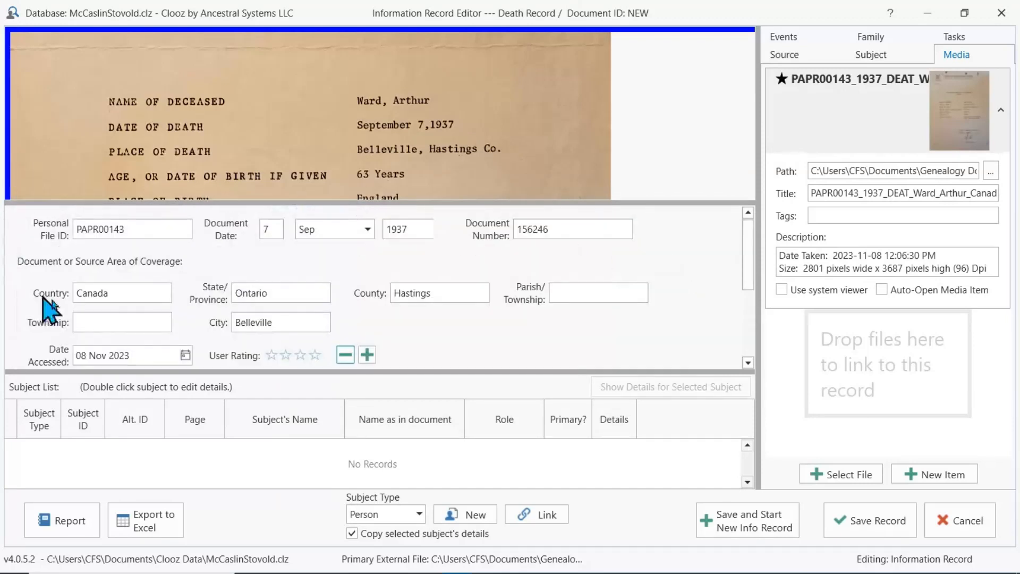
scroll(521, 125, down, 2)
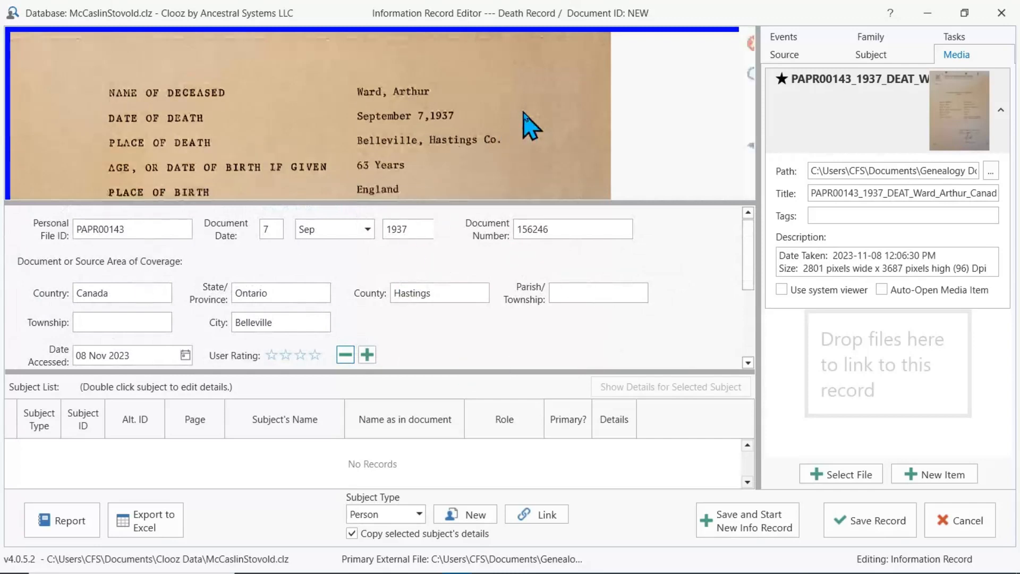
scroll(518, 123, down, 1)
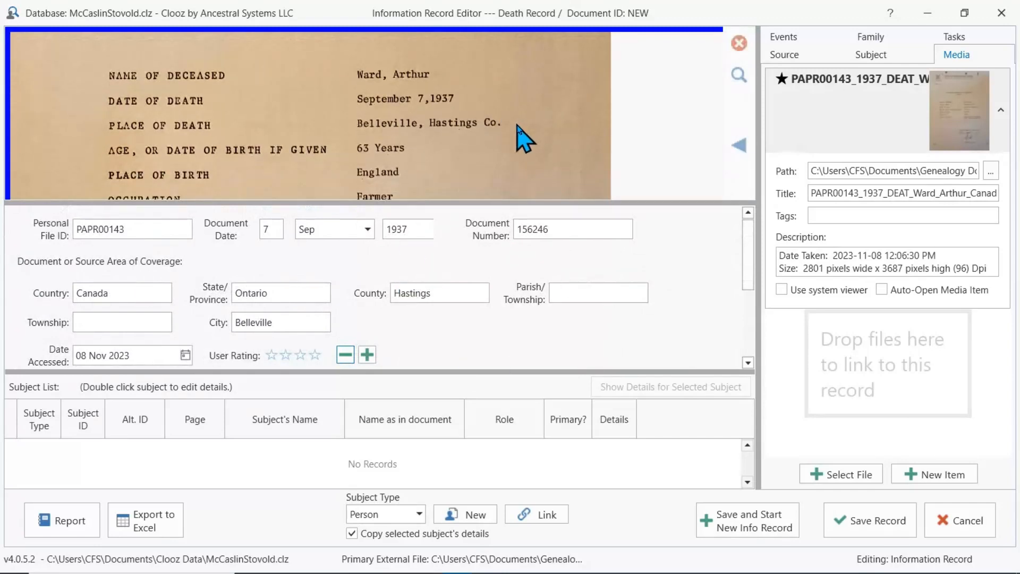
scroll(515, 127, down, 1)
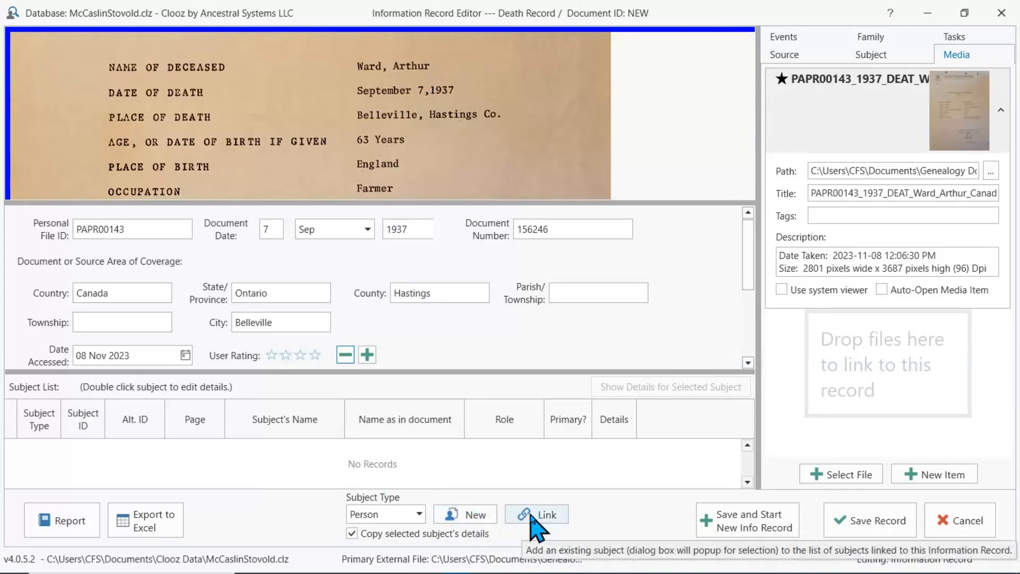
click(474, 515)
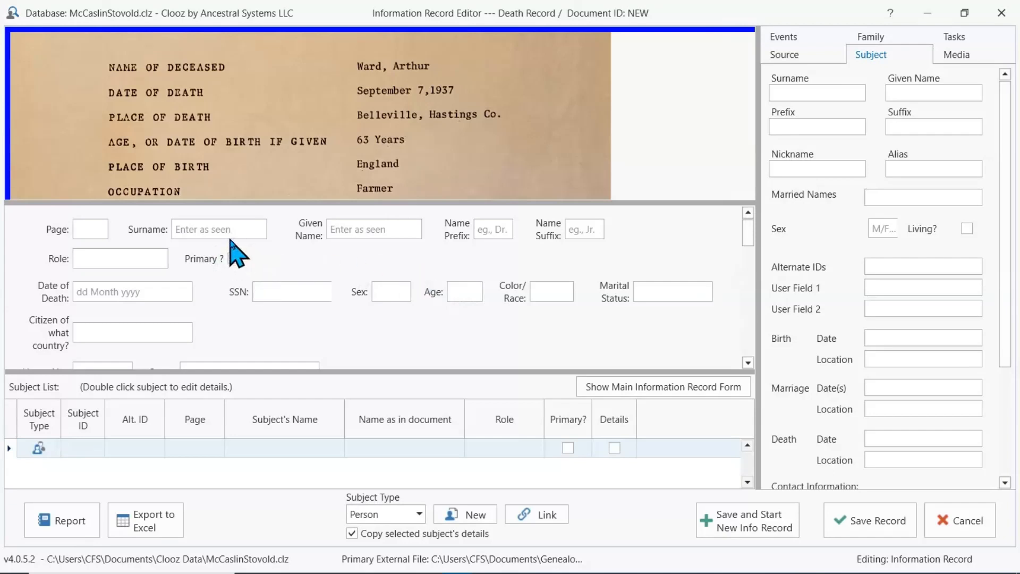
click(623, 391)
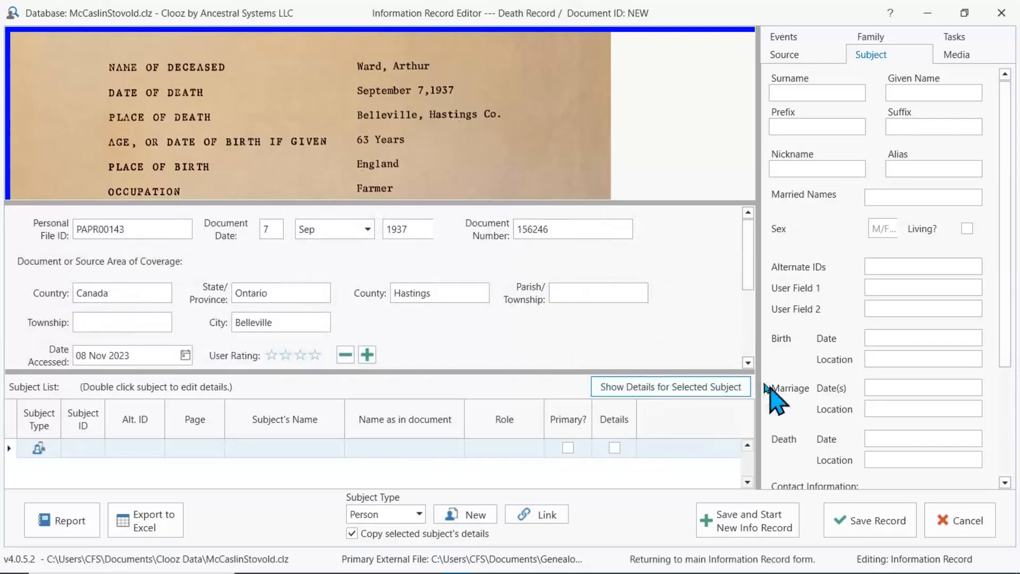
click(665, 398)
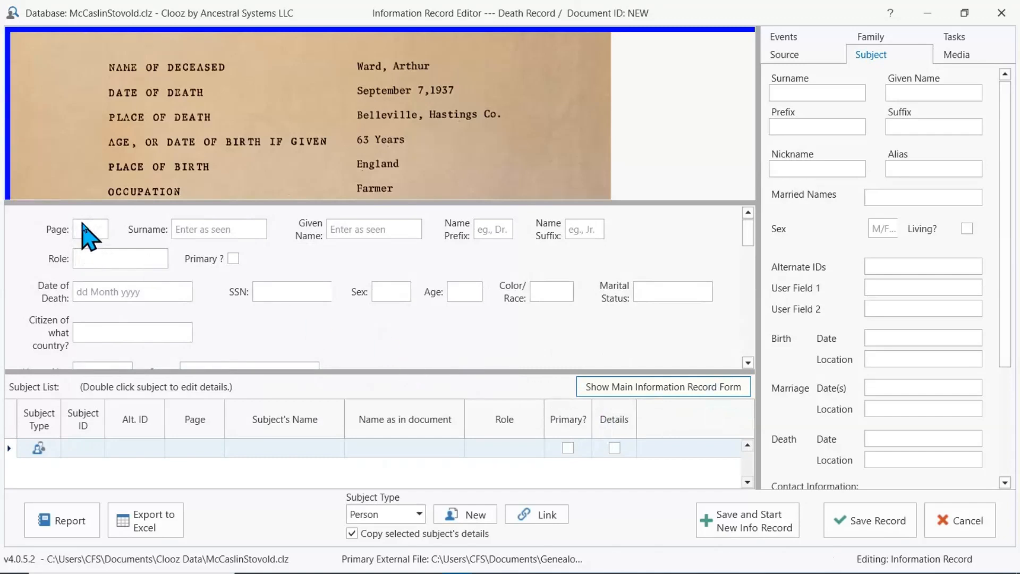
Enter the deceased's surname and given name for the new subject as written on the certificate.
click(199, 228)
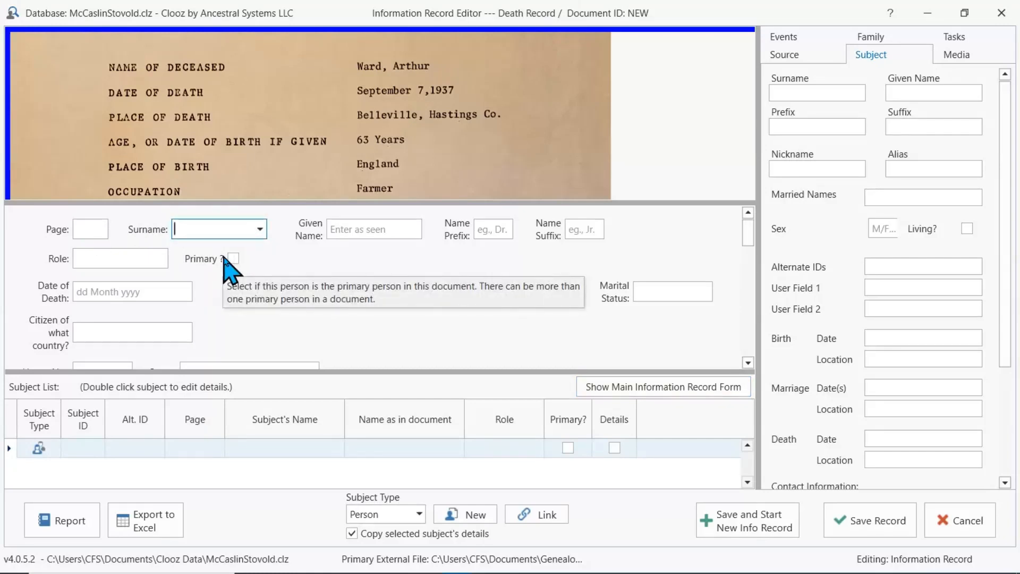
text(Ward)
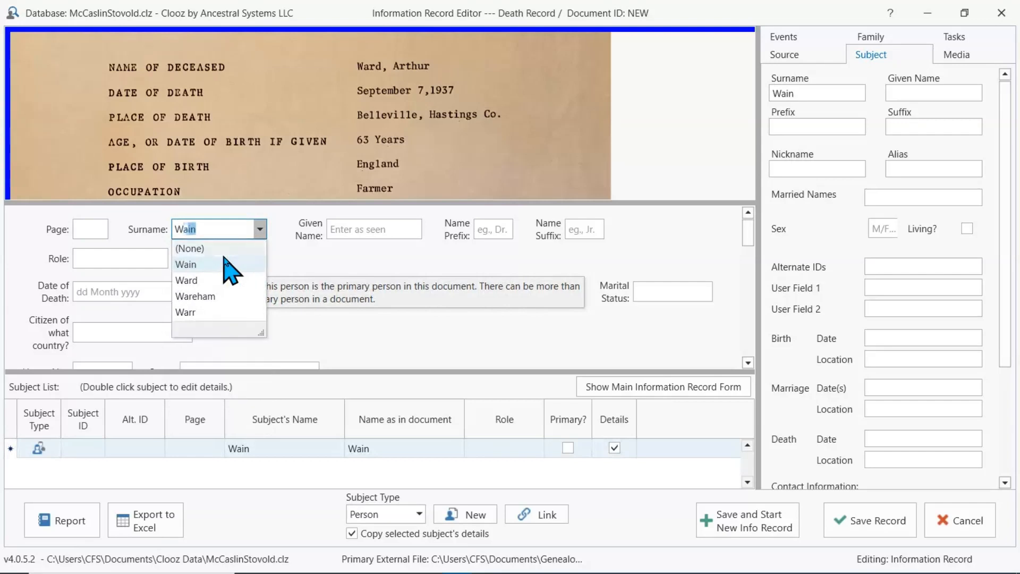
key(Tab)
text(Ar)
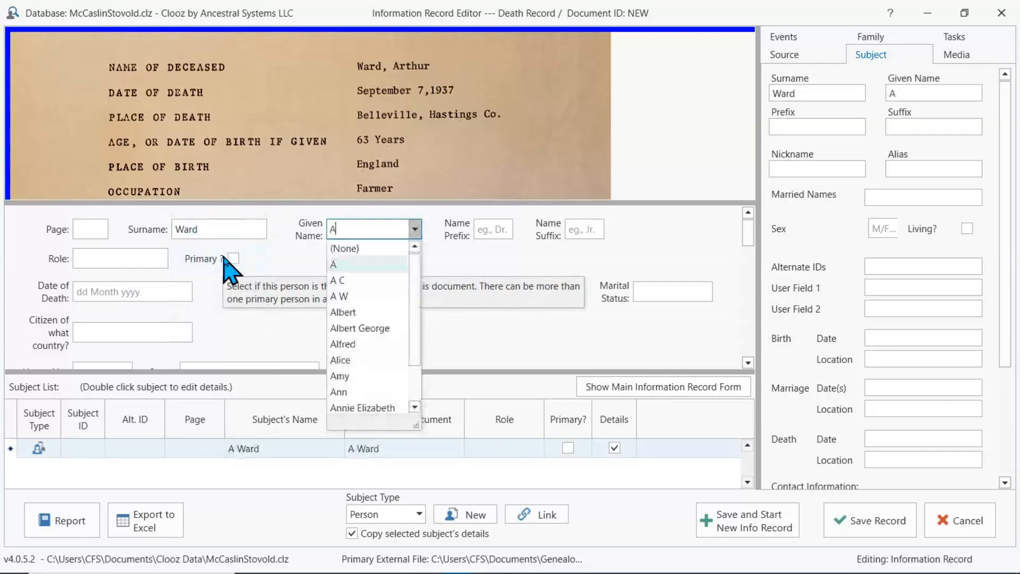
key(Tab)
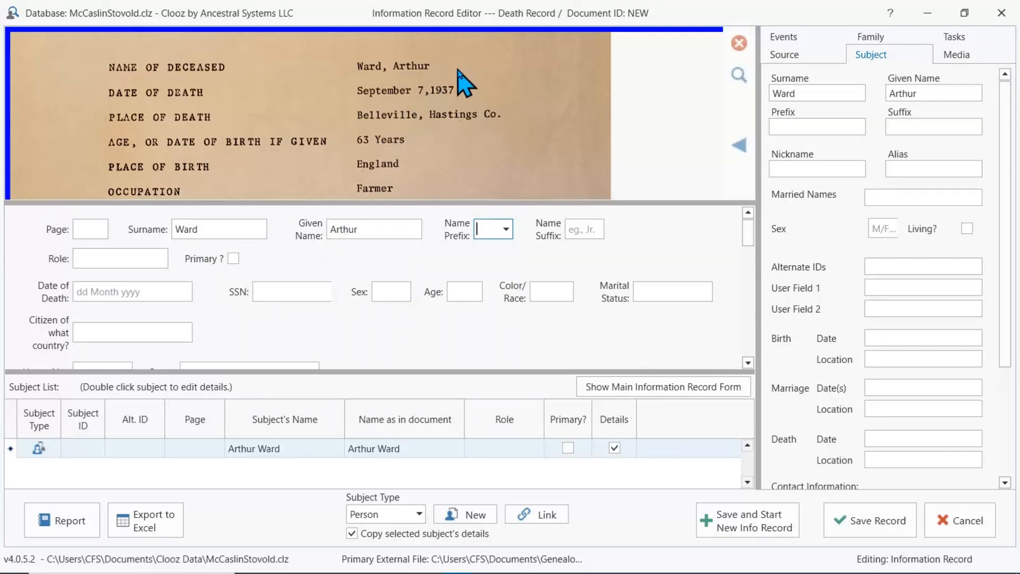
Set the subject's role to Descedent and mark the subject as a primary person in the document.
click(121, 260)
text(Descedent)
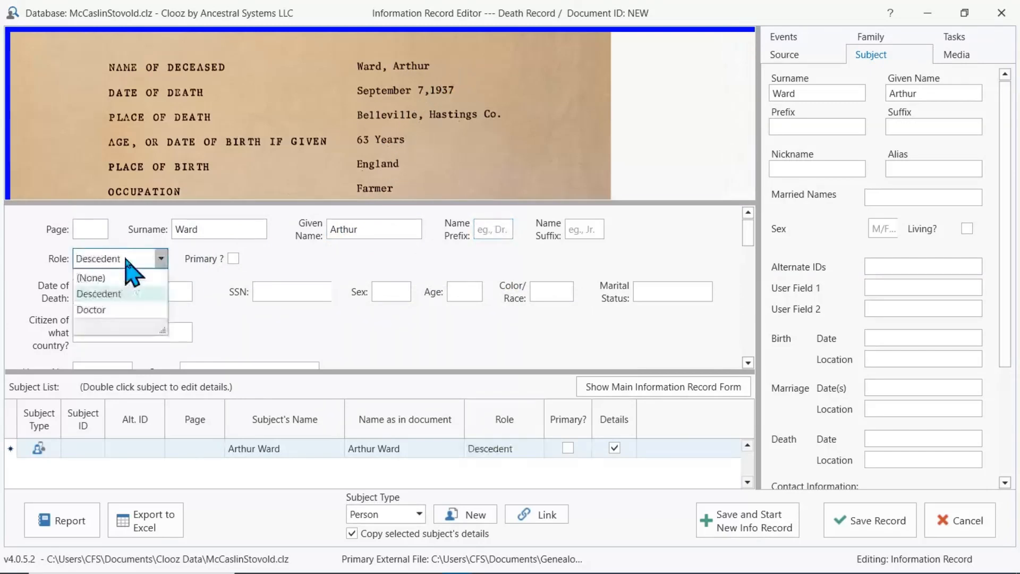
click(133, 293)
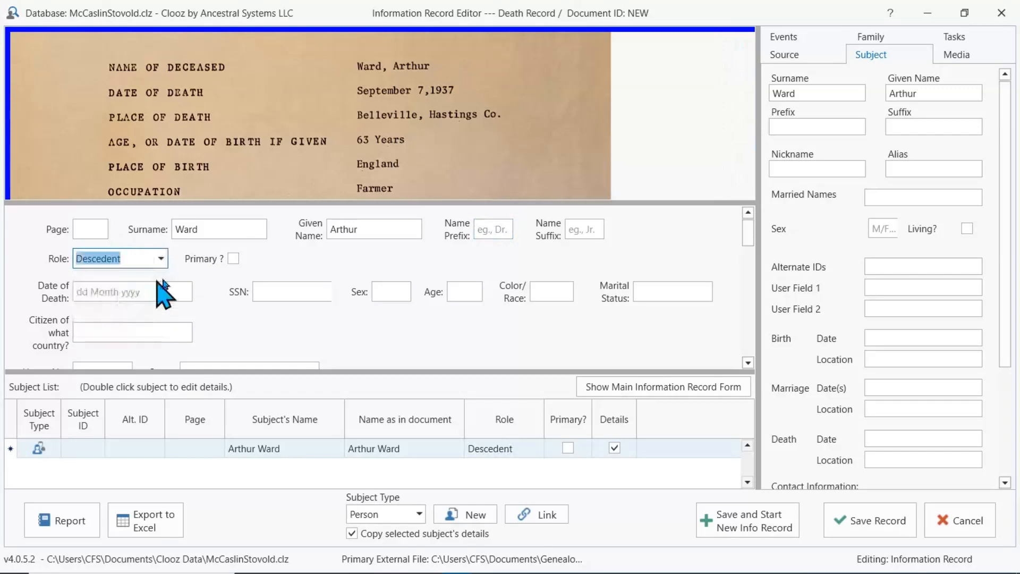
click(233, 259)
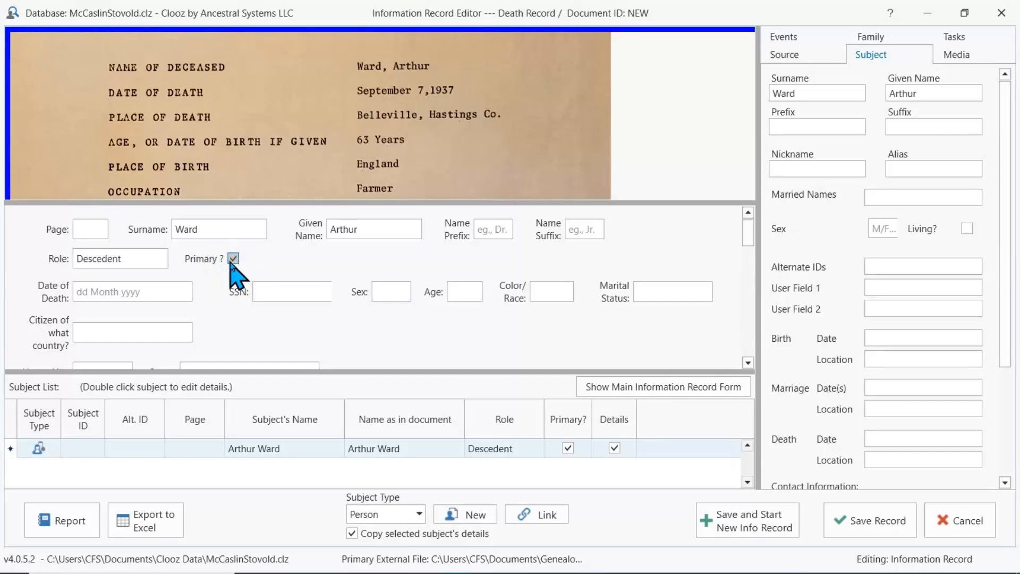
Enter 7 Sep 1937 as the subject's date of death, M as the sex and 63 as the age.
click(125, 293)
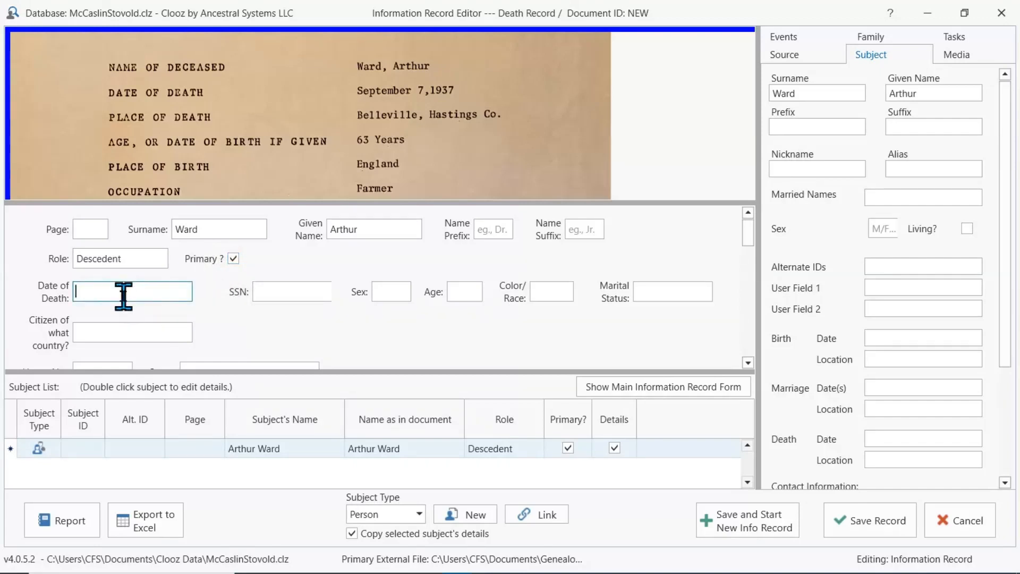
text(7 Sep 1937)
scroll(439, 139, down, 2)
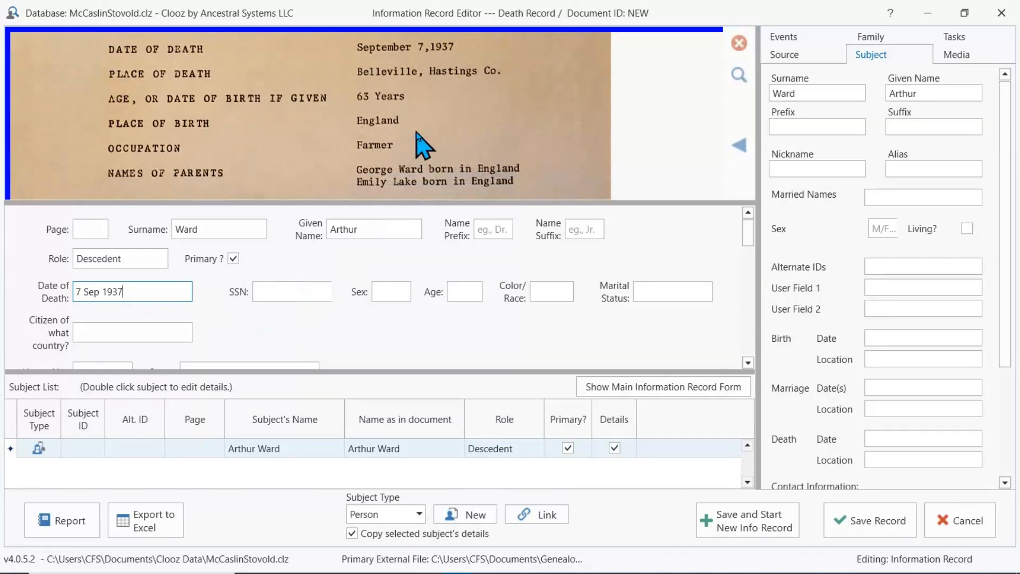
scroll(417, 144, up, 1)
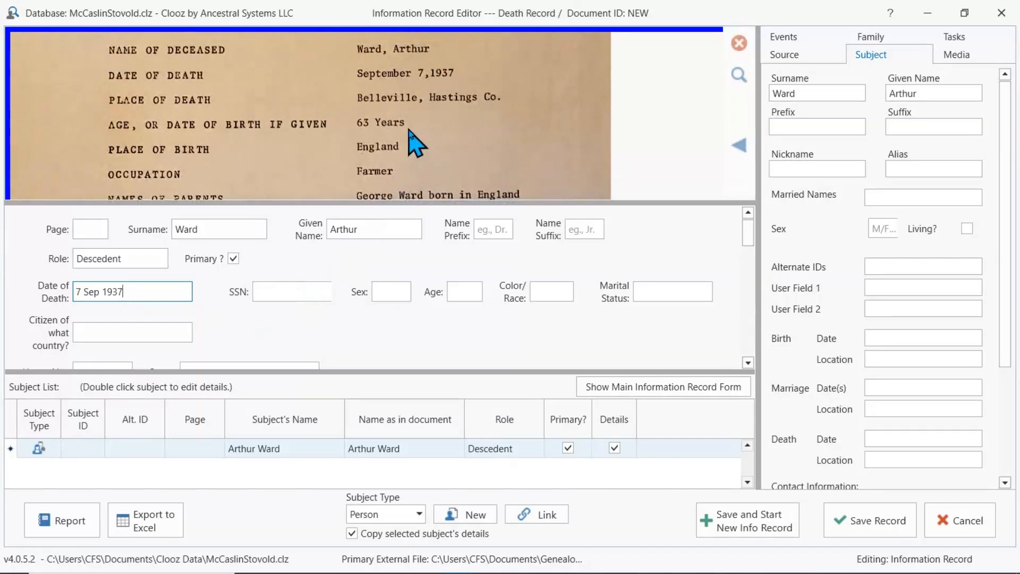
click(393, 289)
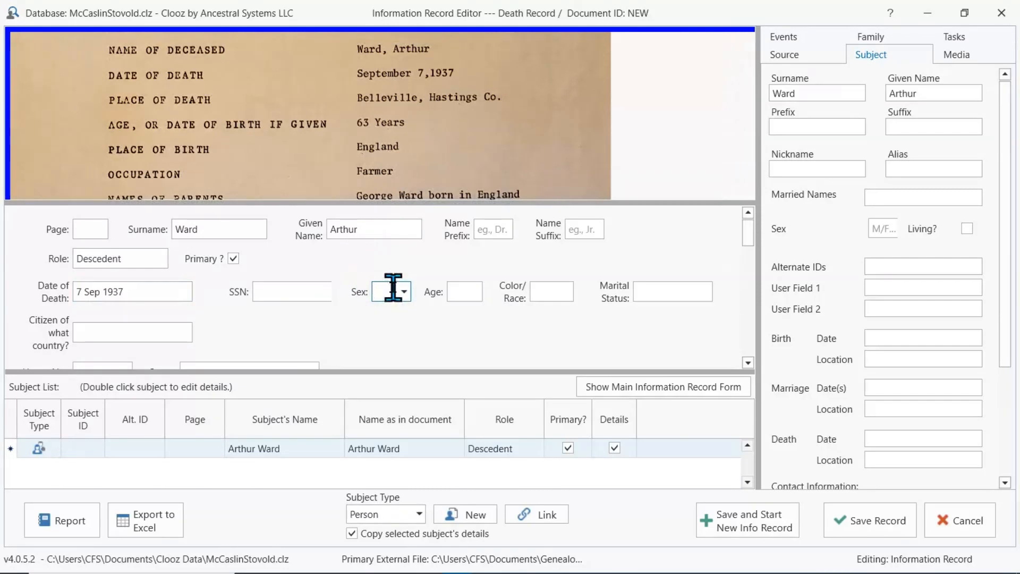
text(M)
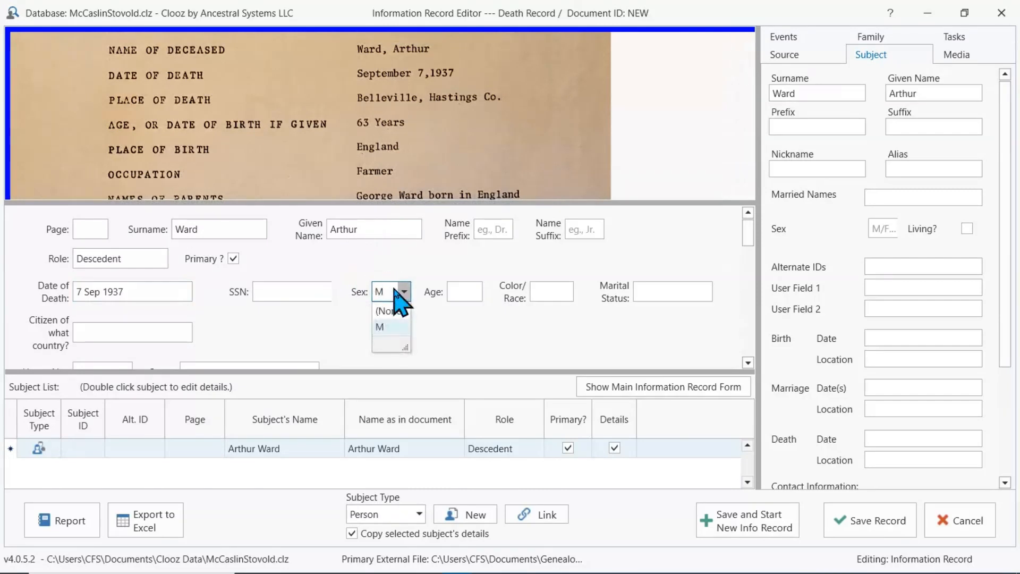
key(Tab)
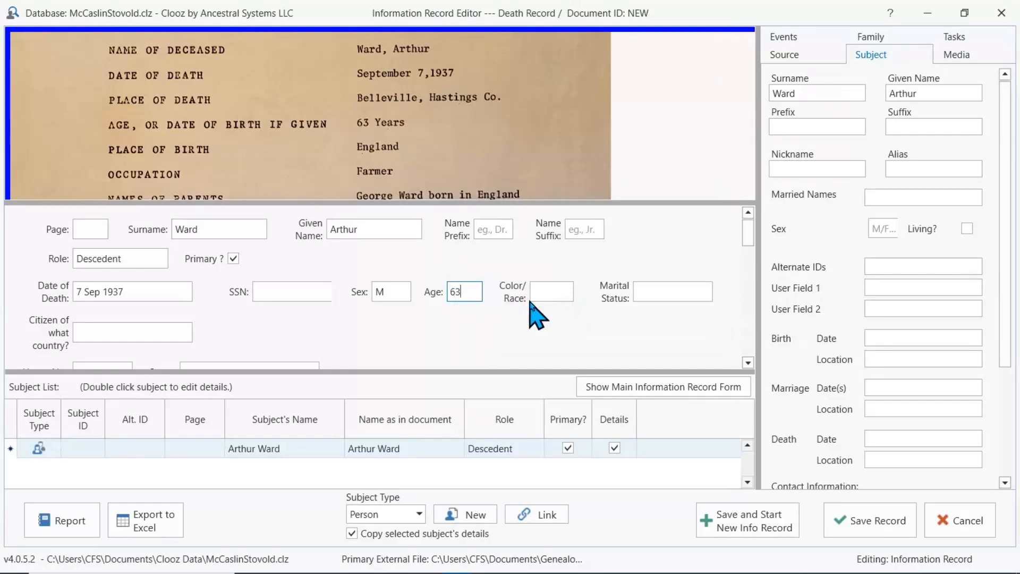
Check the certificate for a marital status, and compare the prefilled residence and place-of-death addresses on the subject form.
click(647, 291)
mouse_move(519, 141)
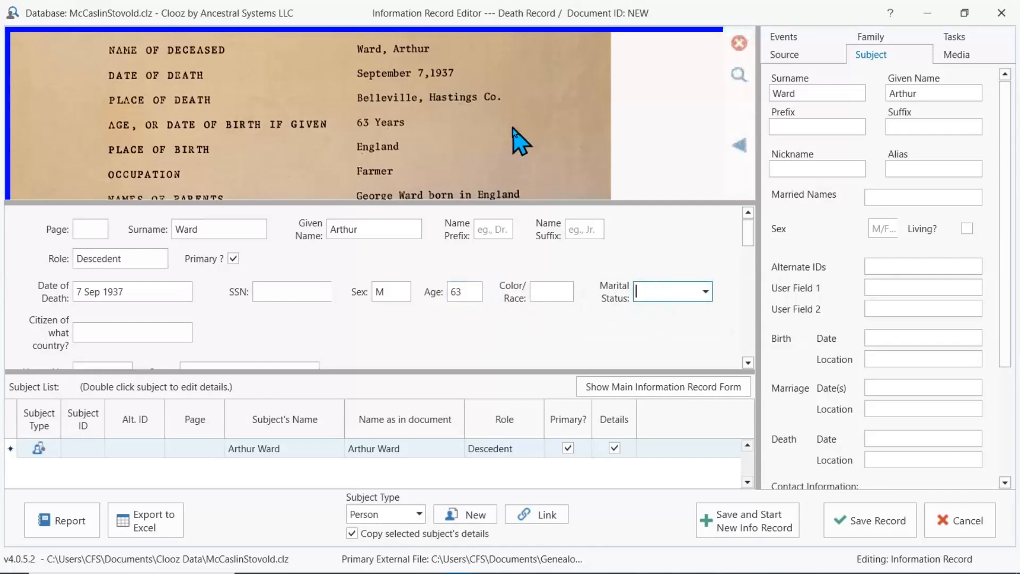
scroll(510, 138, down, 1)
scroll(513, 146, down, 1)
scroll(503, 139, up, 3)
scroll(506, 157, down, 1)
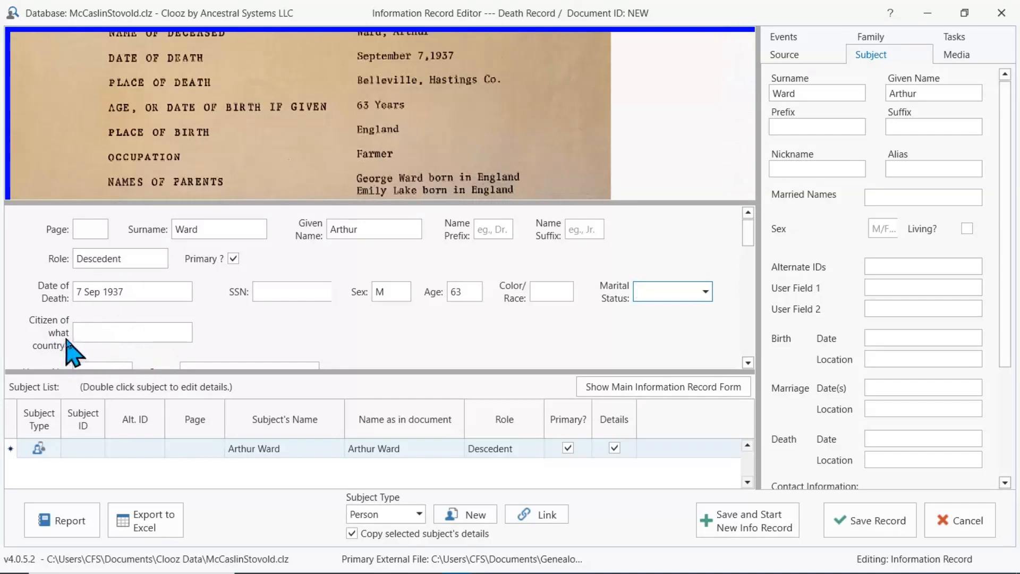
scroll(370, 321, down, 1)
scroll(371, 322, down, 2)
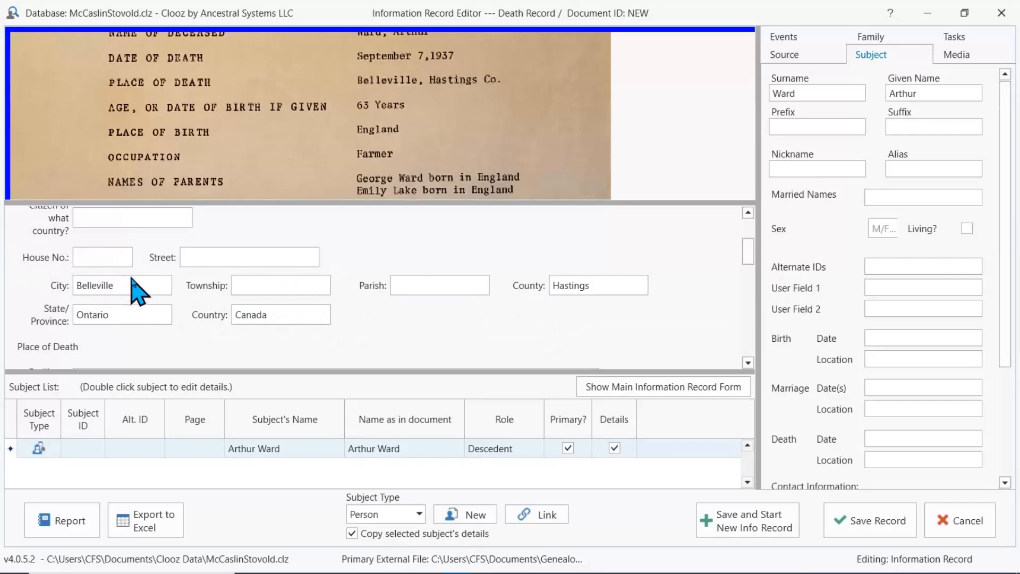
scroll(119, 276, down, 2)
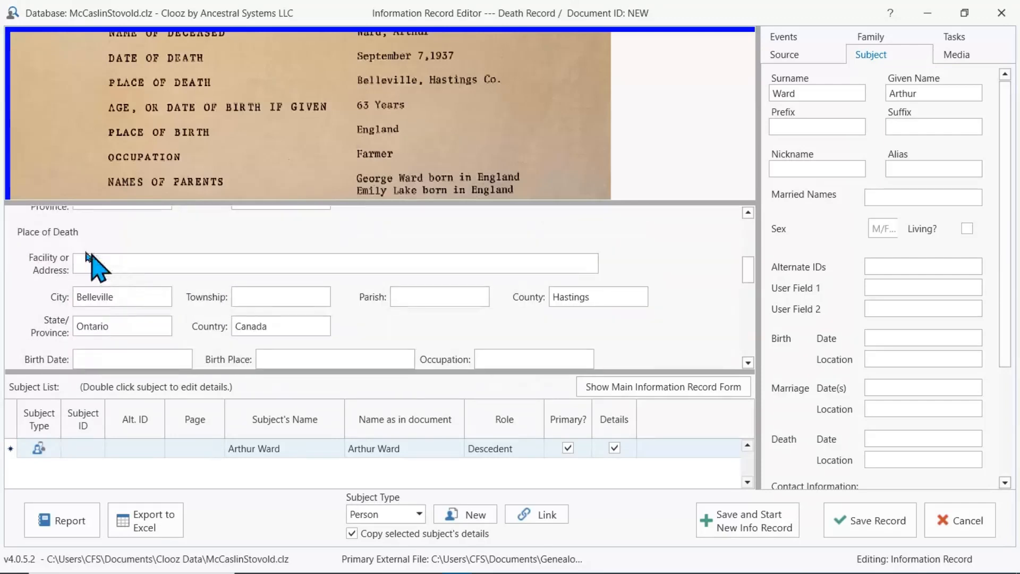
scroll(141, 284, down, 1)
scroll(141, 284, up, 1)
scroll(141, 282, up, 2)
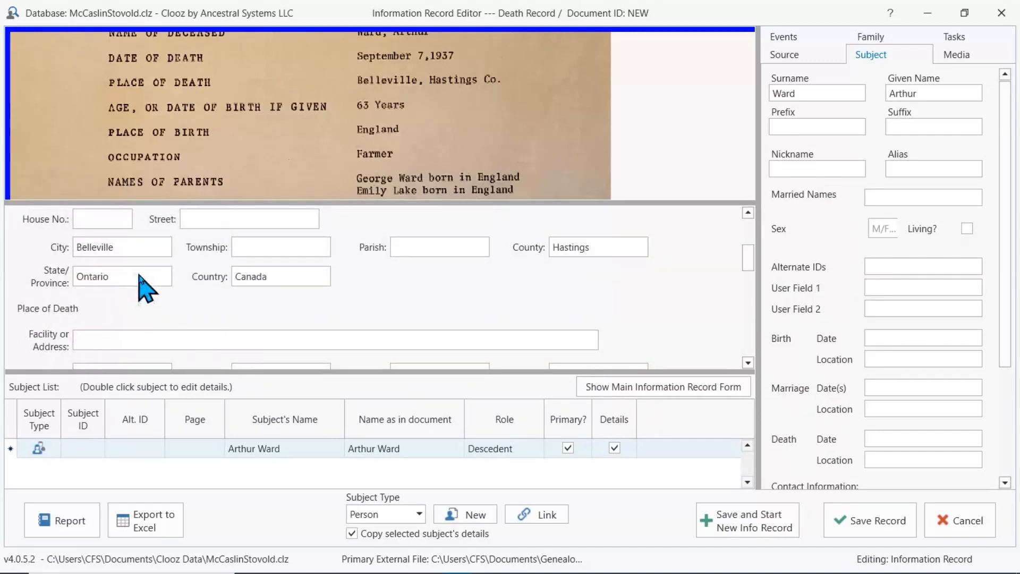
scroll(145, 268, up, 1)
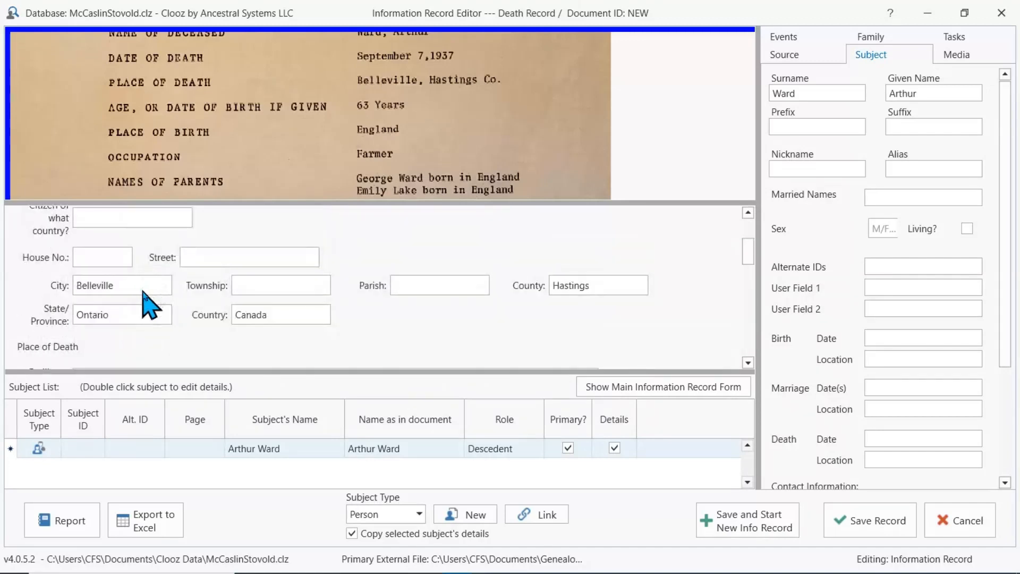
Clear the prefilled city, county, state/province and country from the subject's residence address, above the Place of Death section.
click(141, 285)
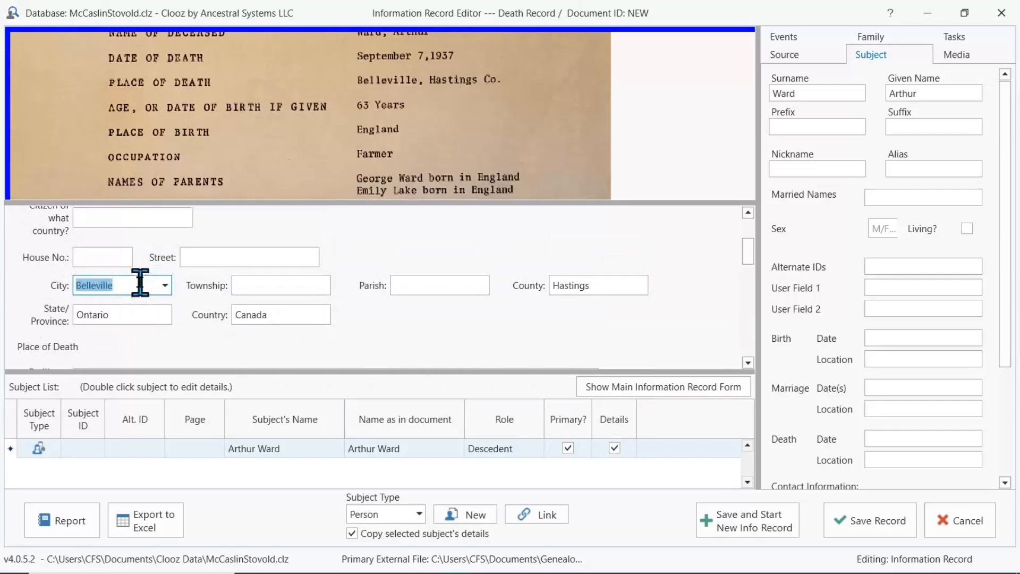
key(Delete)
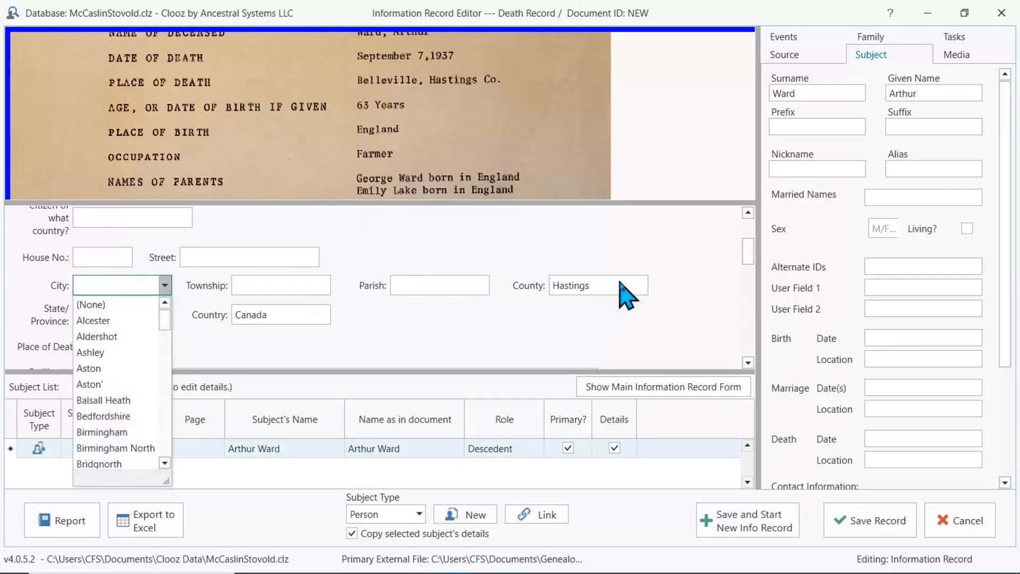
click(582, 289)
key(Delete)
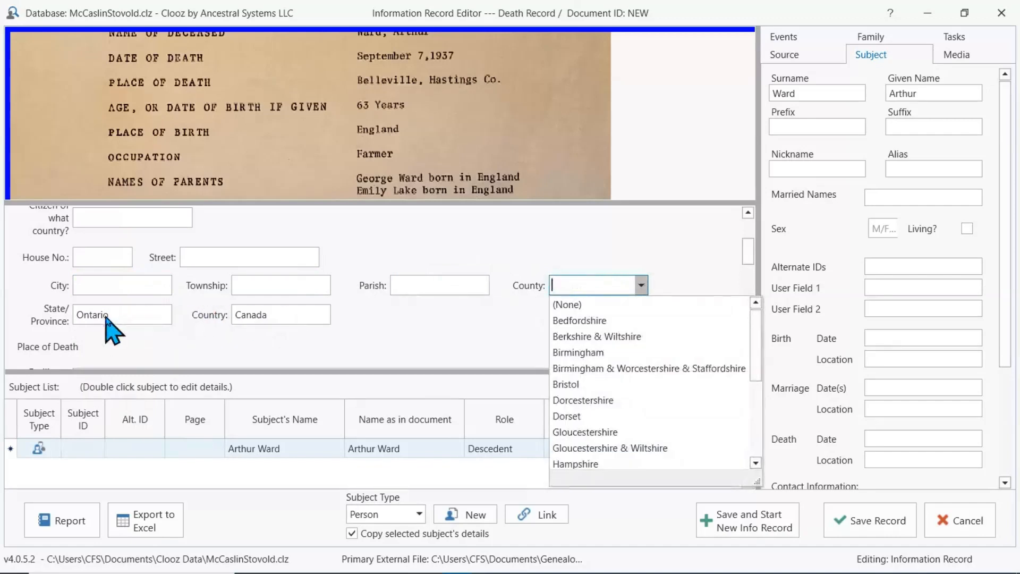
click(99, 320)
key(Delete)
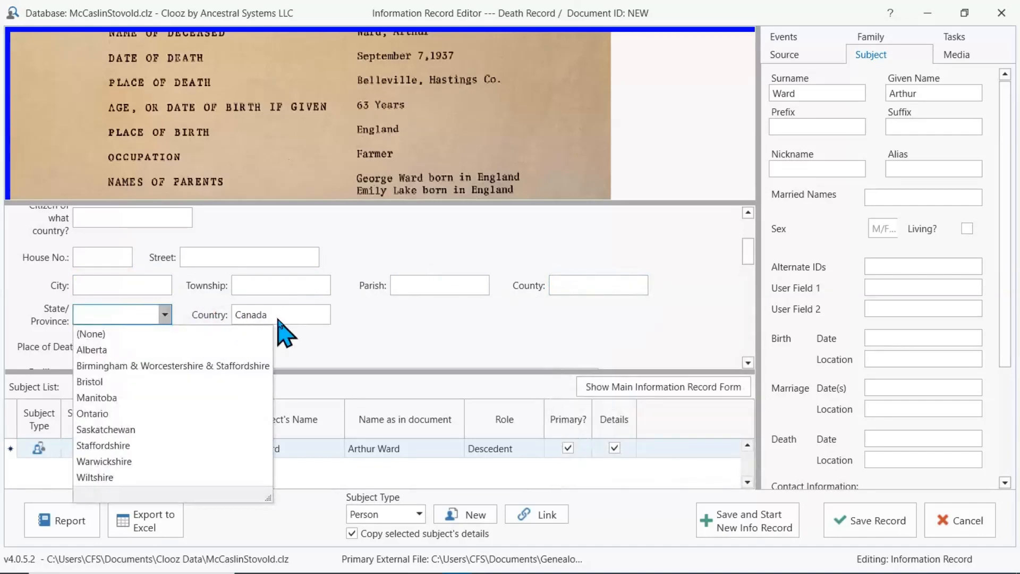
click(268, 316)
key(Delete)
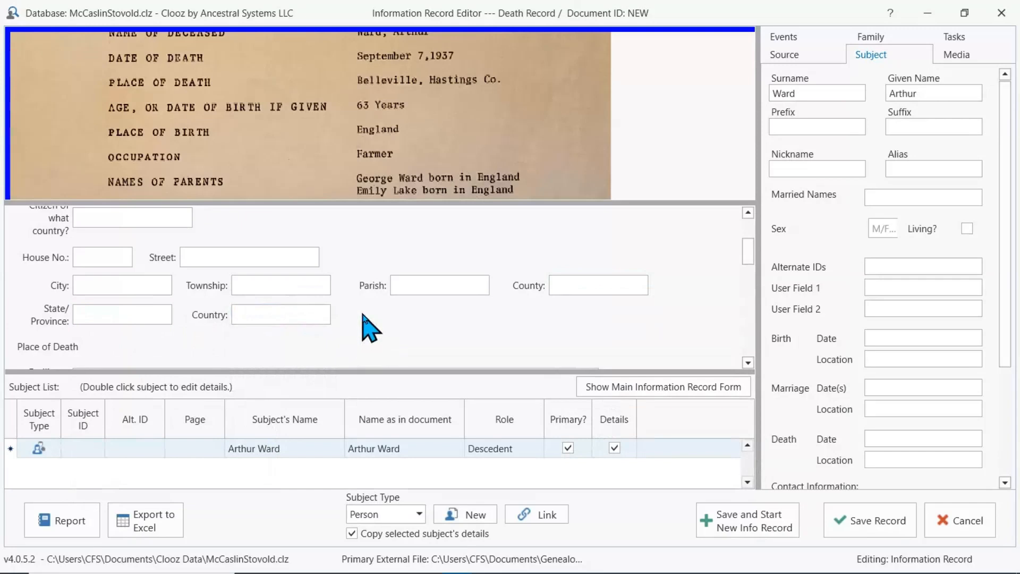
Check the certificate for details to fill the place-of-death facility or address and the birth date.
scroll(367, 330, down, 1)
scroll(346, 329, down, 2)
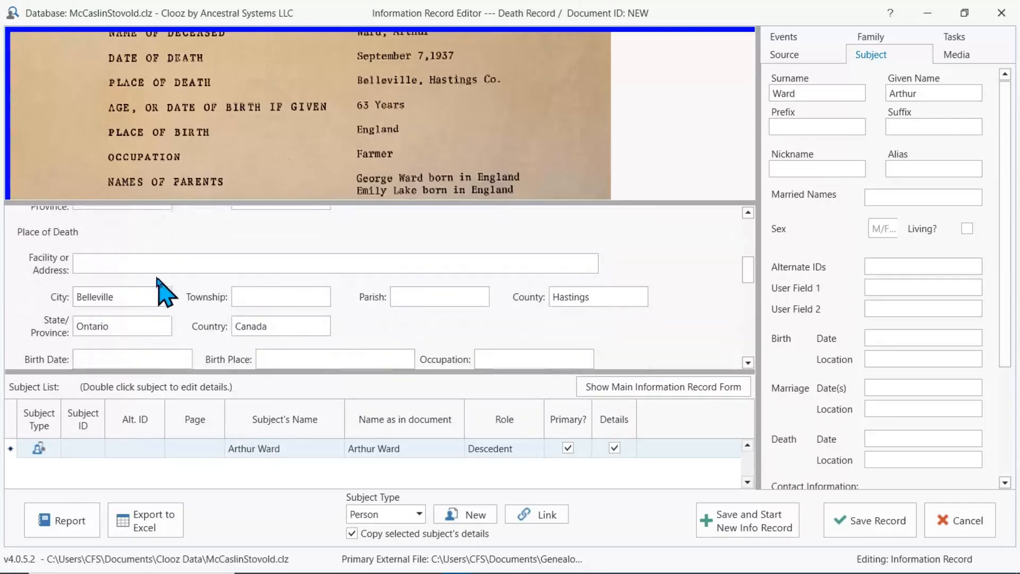
click(152, 261)
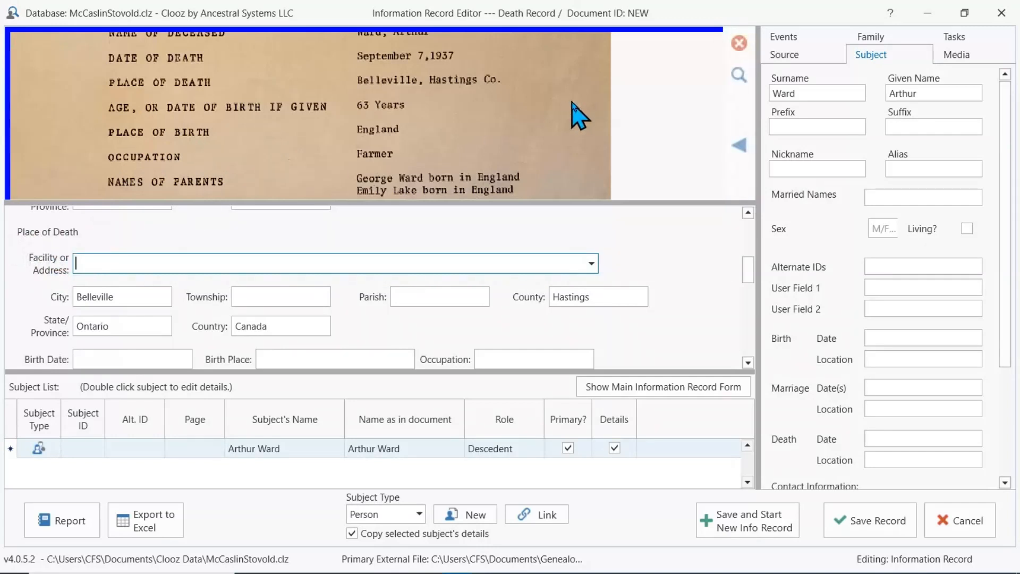
scroll(565, 116, down, 1)
scroll(565, 121, up, 1)
scroll(558, 120, up, 1)
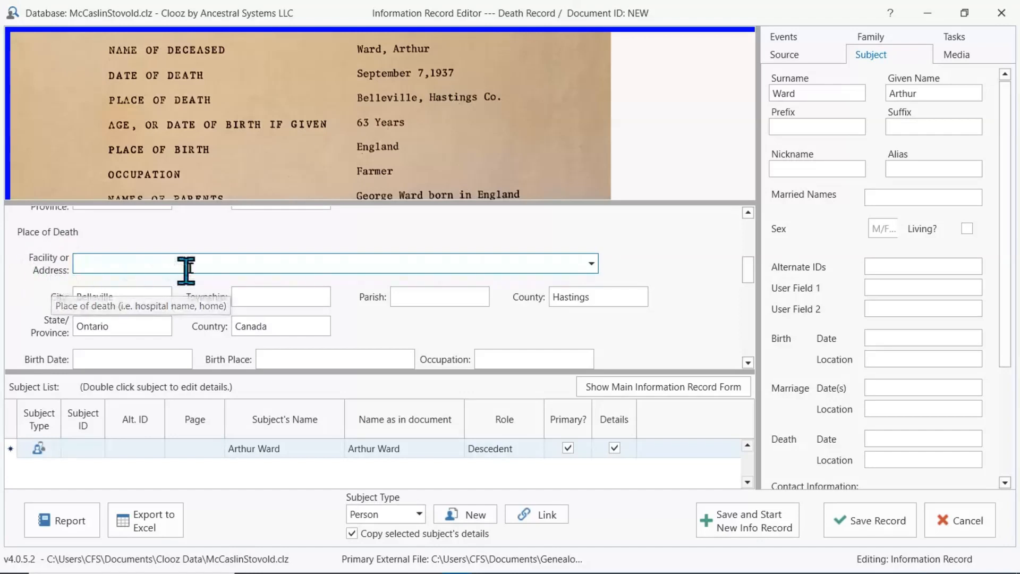
scroll(114, 257, down, 3)
click(110, 245)
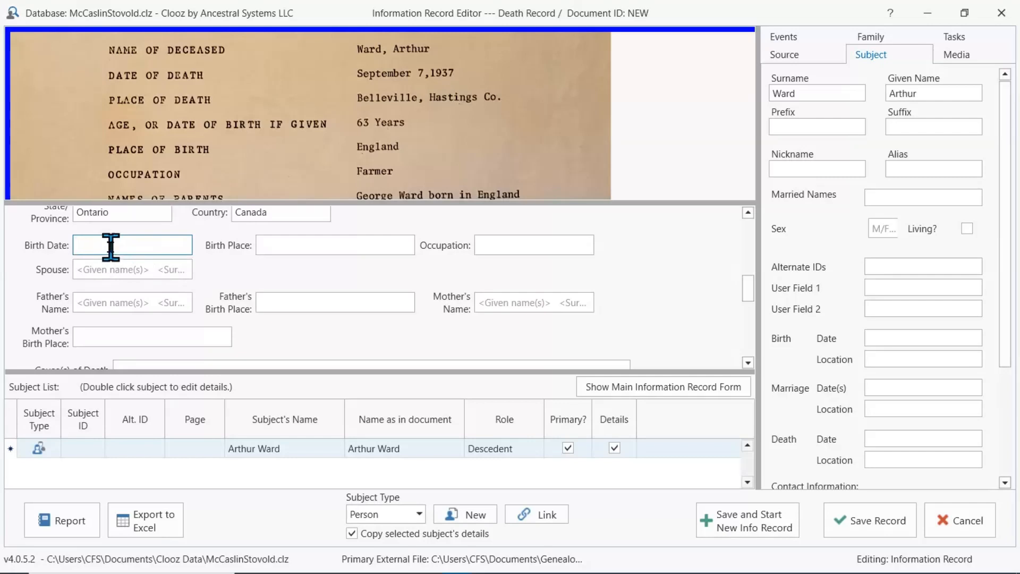
mouse_move(427, 140)
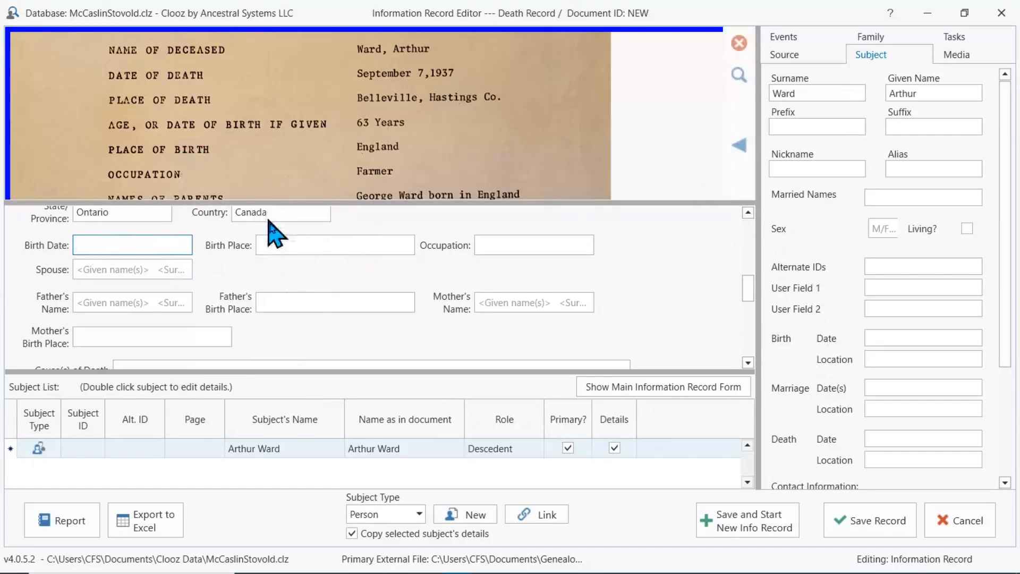
Set the subject's birth place to England and the occupation to Farmer.
click(294, 245)
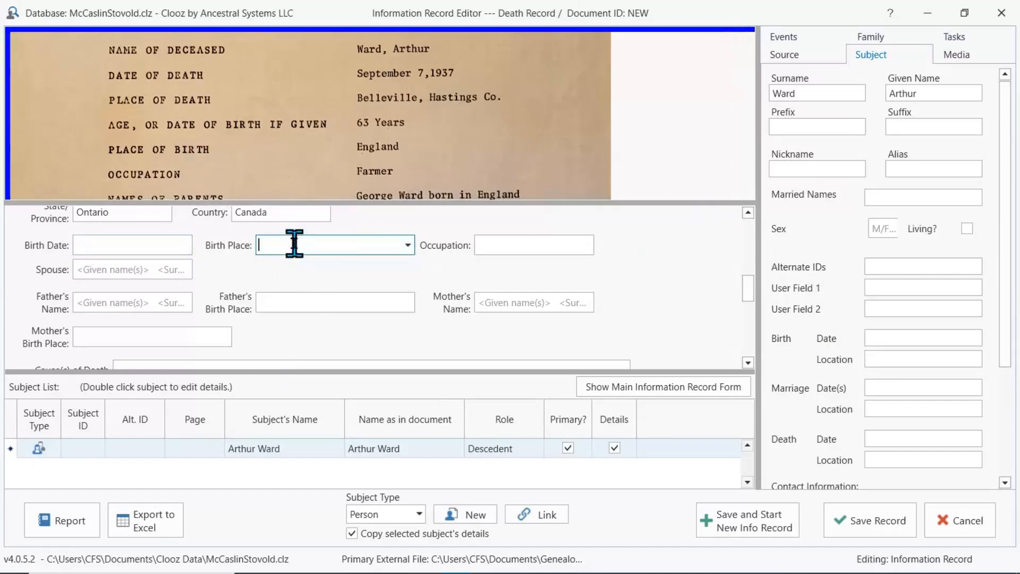
text(England)
key(Tab)
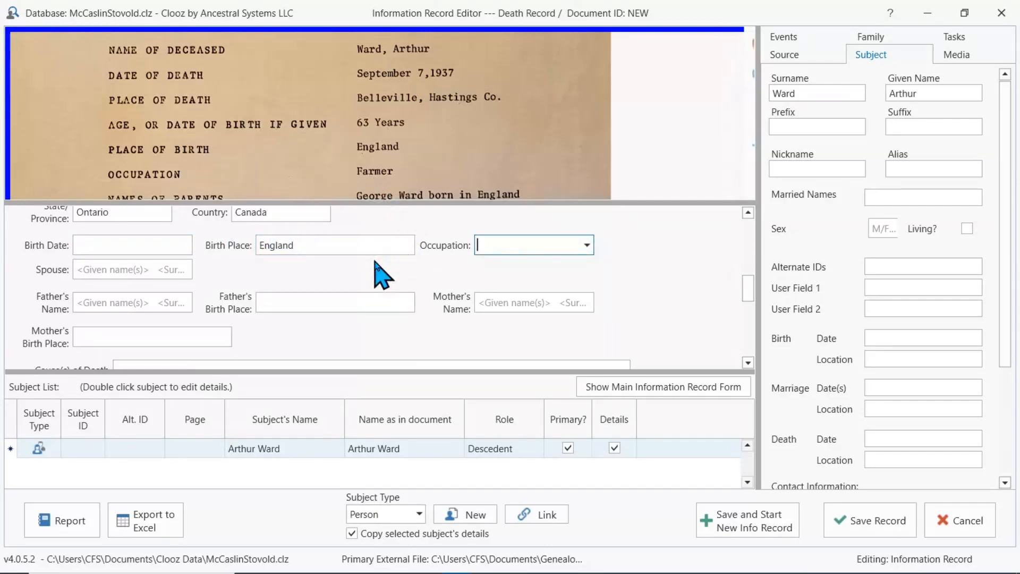
text(Farmer)
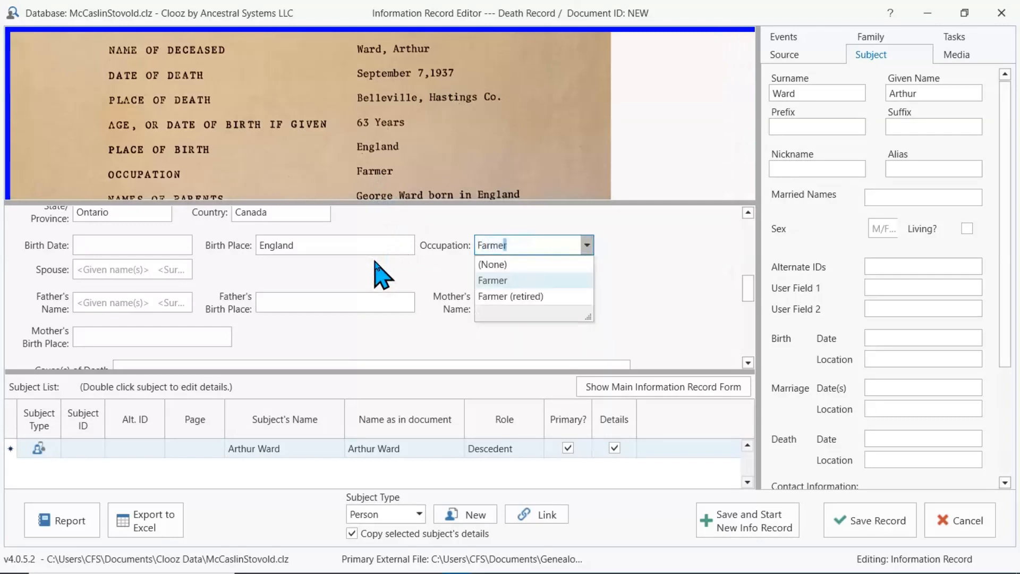
key(Return)
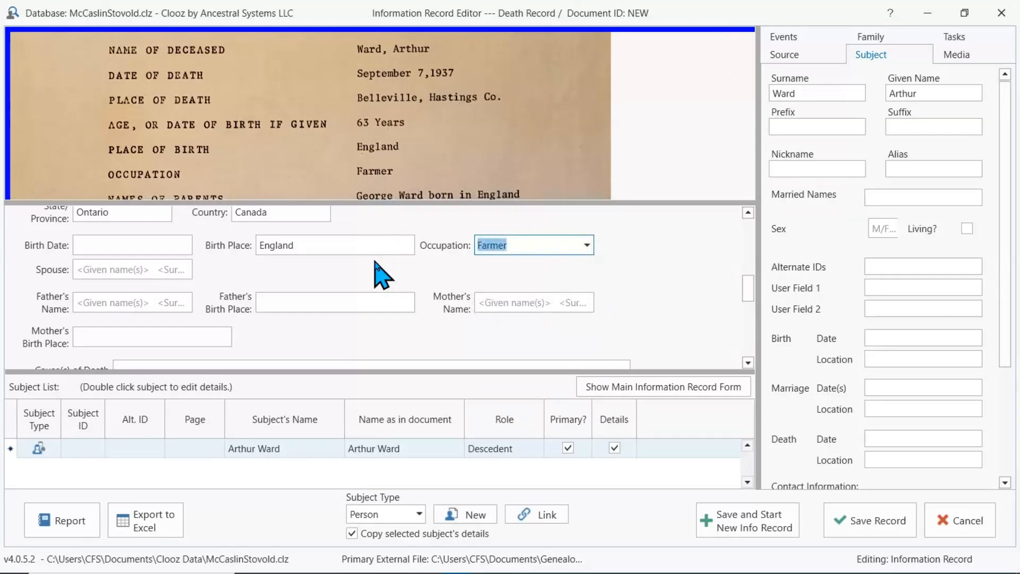
Look through the certificate for a spouse's name and the names of the parents.
key(Tab)
mouse_move(540, 154)
scroll(547, 157, up, 1)
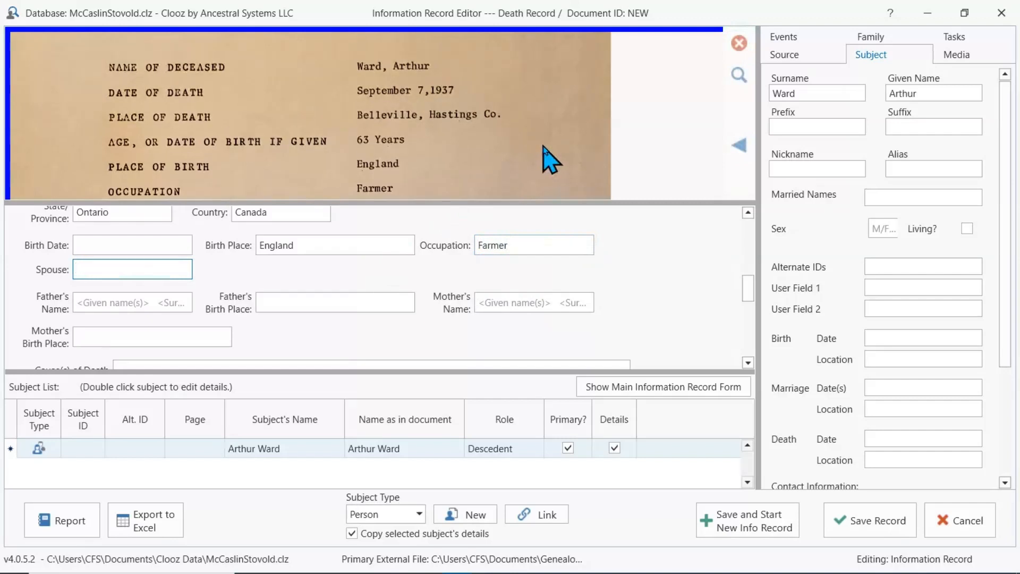
scroll(547, 156, down, 3)
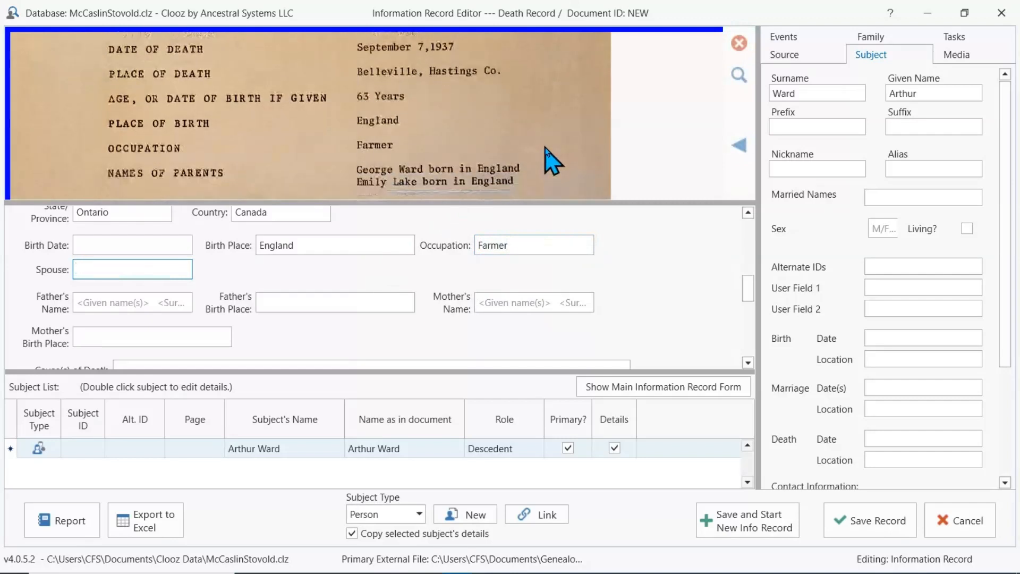
scroll(545, 147, down, 2)
scroll(543, 143, up, 2)
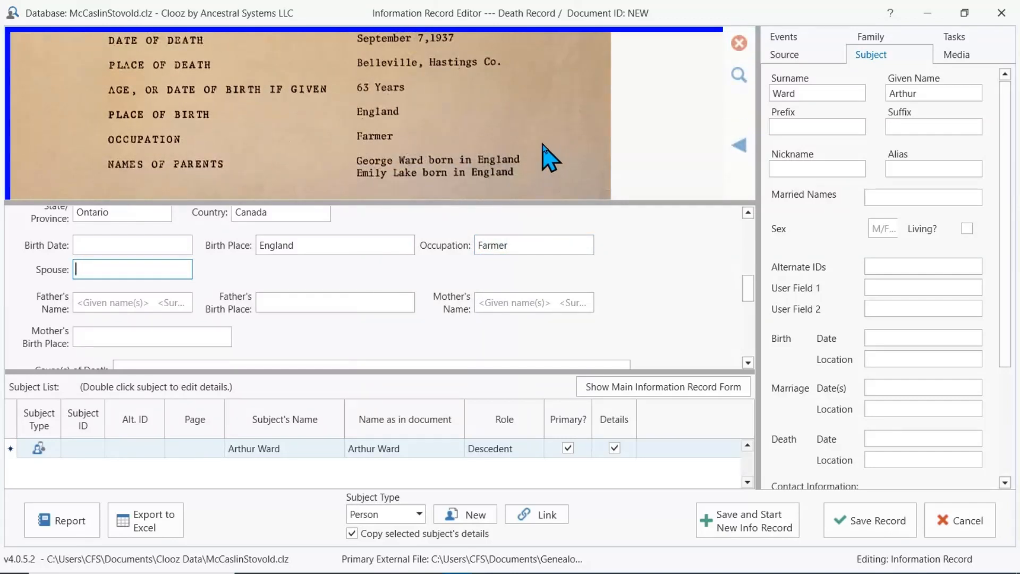
scroll(547, 156, up, 1)
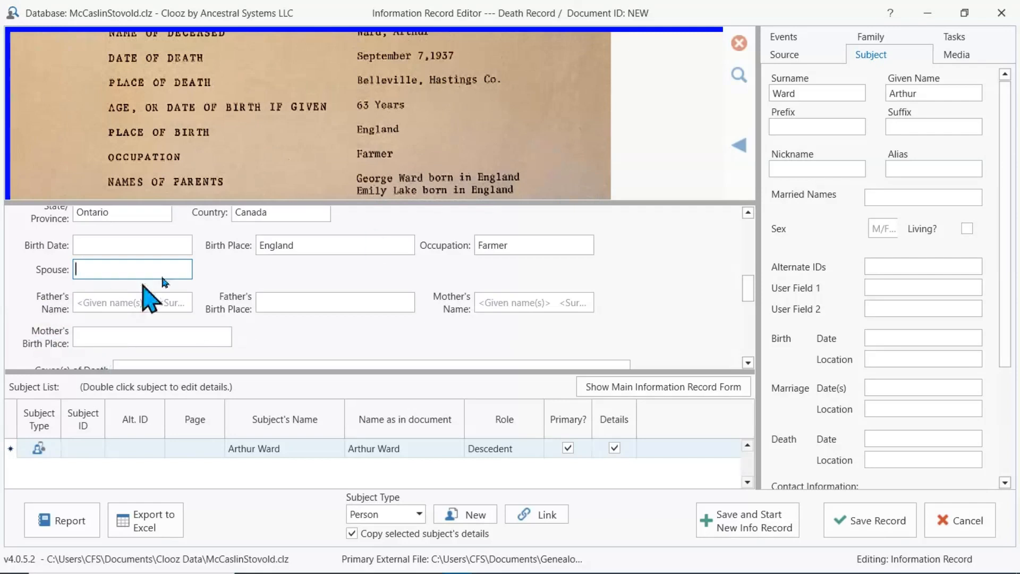
scroll(280, 182, down, 1)
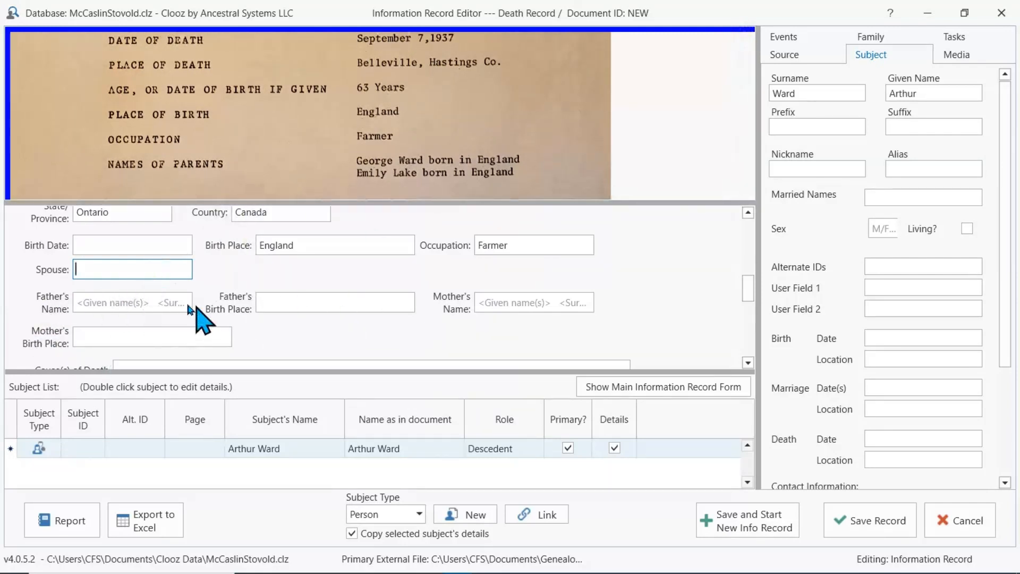
Enter the father's full name with England as his birth place, and the mother's full name as written on the certificate.
click(101, 302)
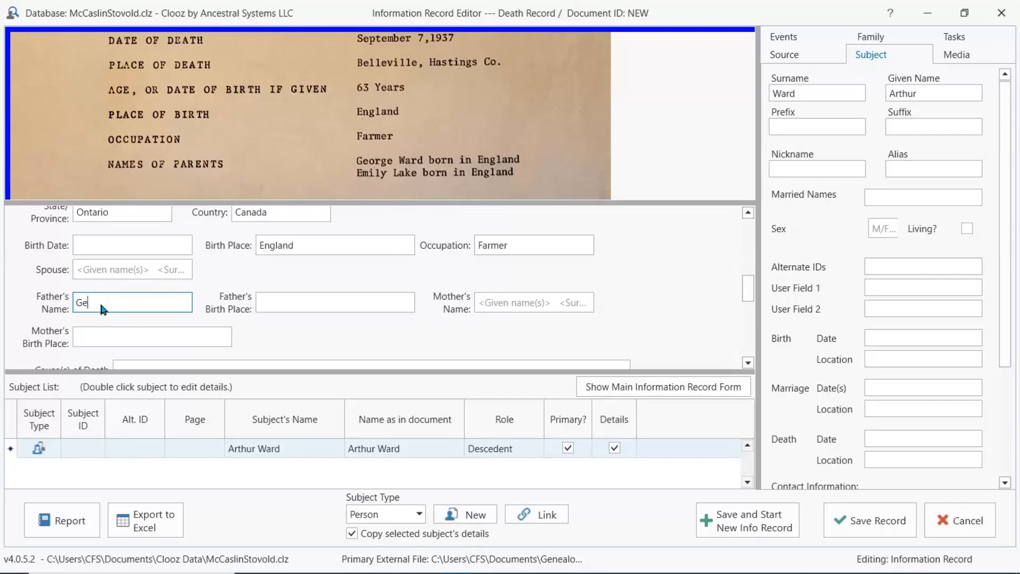
text(rge Ward)
key(Tab)
text(England)
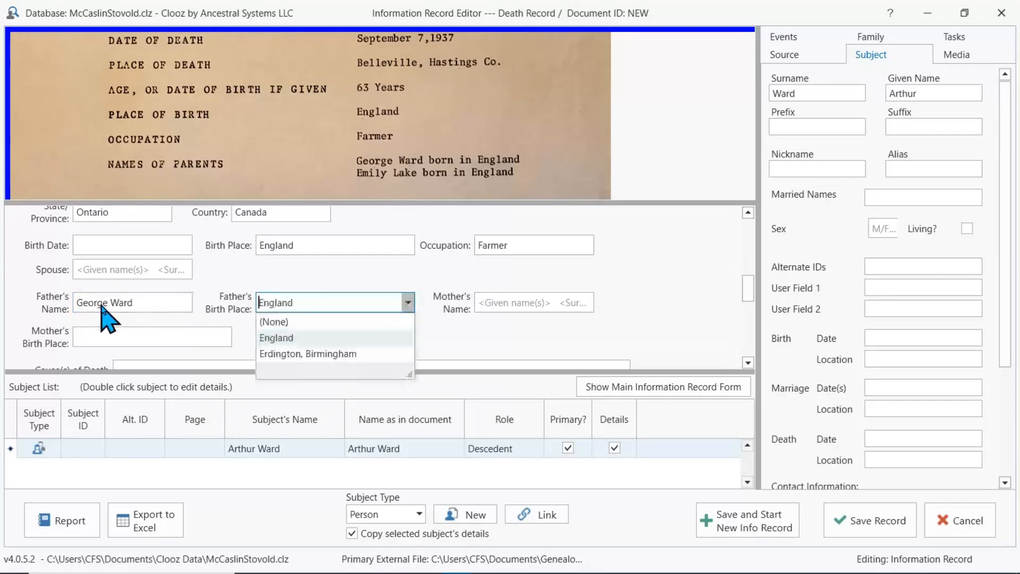
key(Tab)
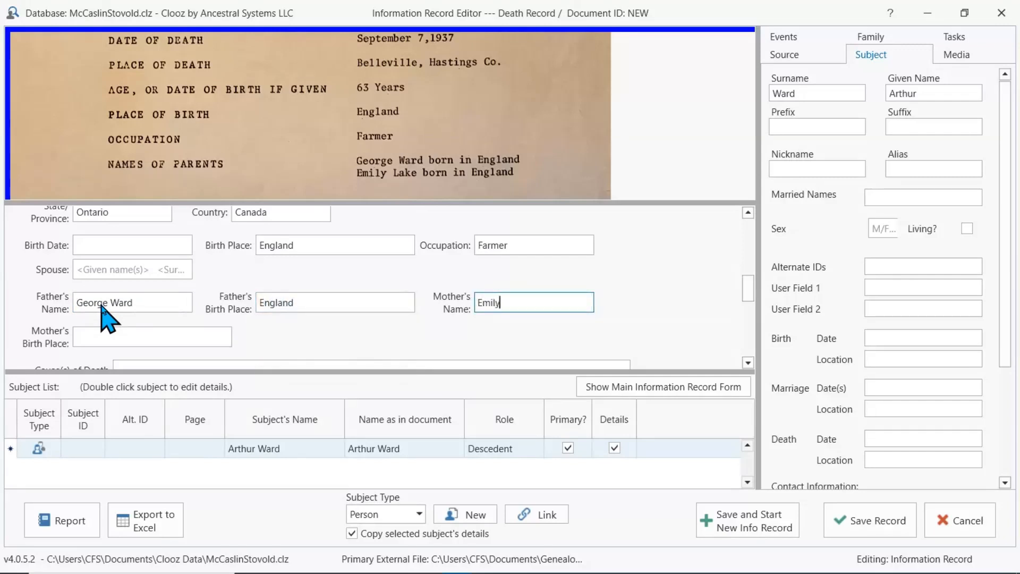
key(Tab)
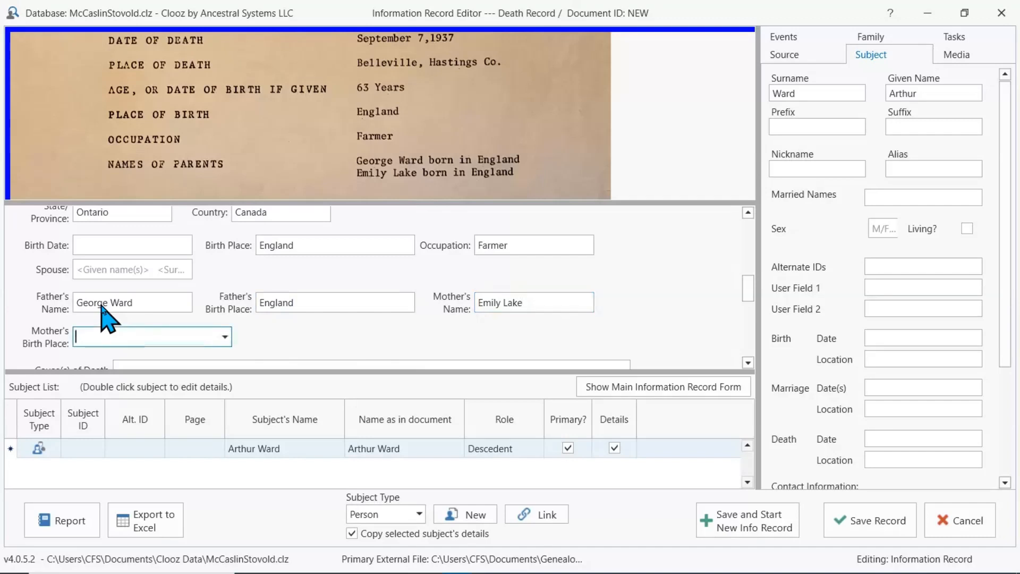
Set the mother's birth place to England.
text(England)
key(Tab)
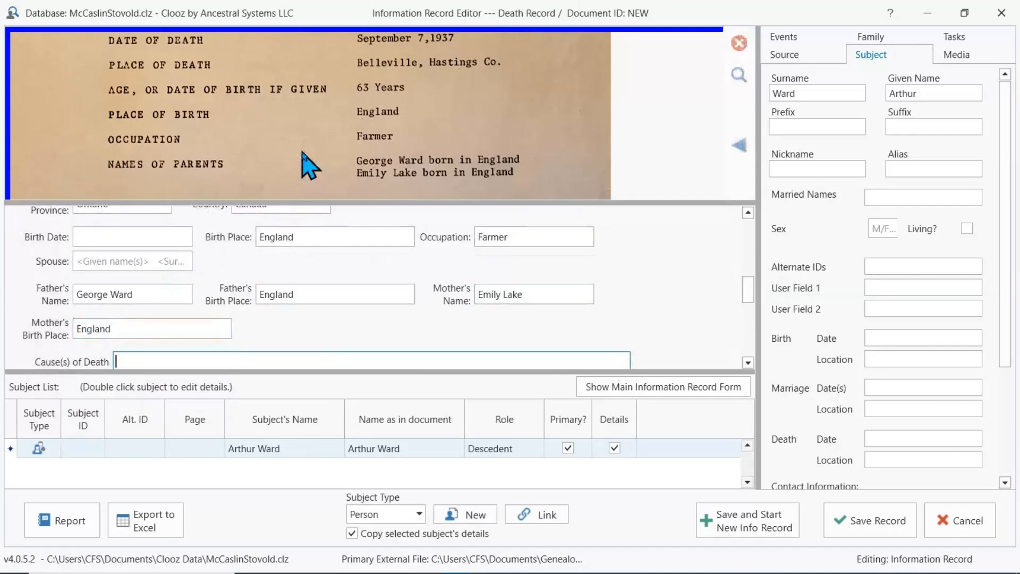
scroll(705, 291, down, 2)
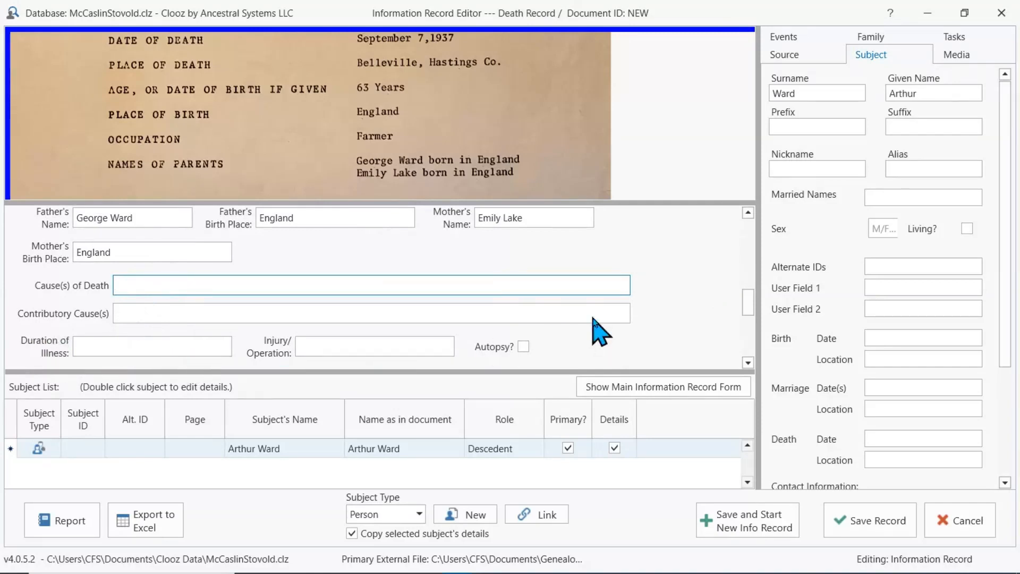
Check the certificate for a cause of death, and examine the remaining physician, informant, undertaker, burial and remarks fields.
mouse_move(537, 92)
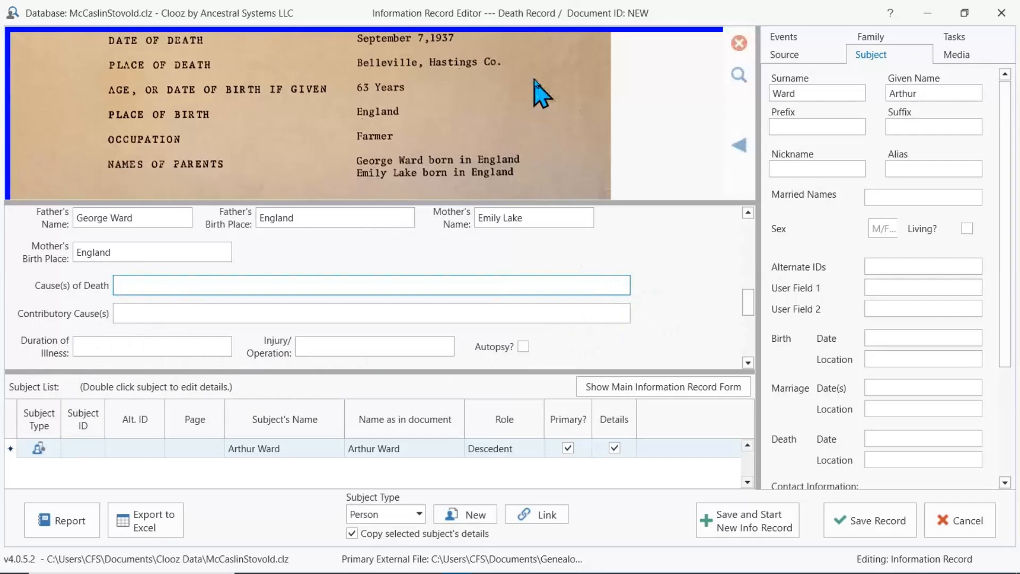
scroll(536, 90, down, 1)
scroll(534, 93, up, 3)
scroll(523, 91, up, 3)
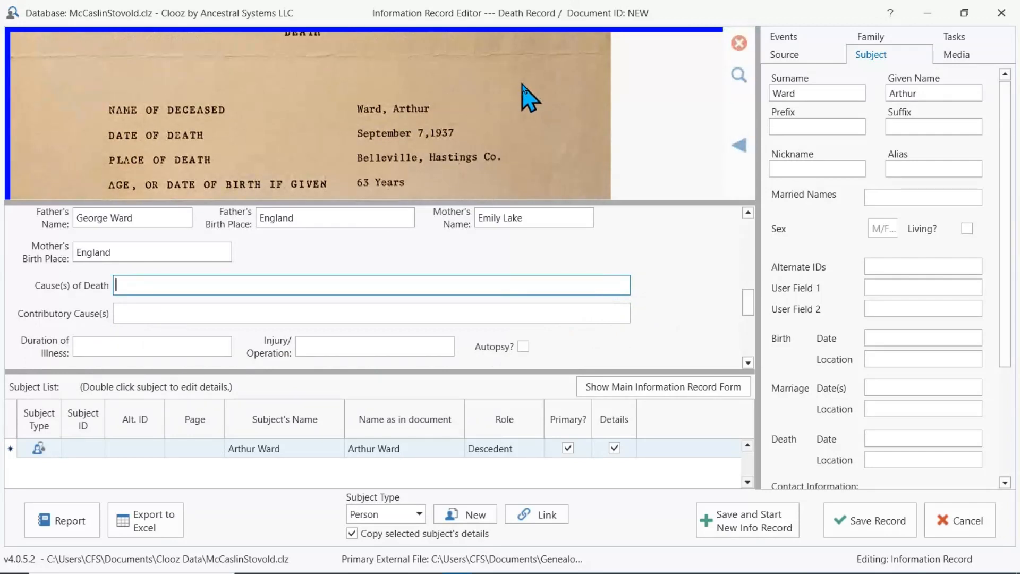
scroll(528, 126, up, 1)
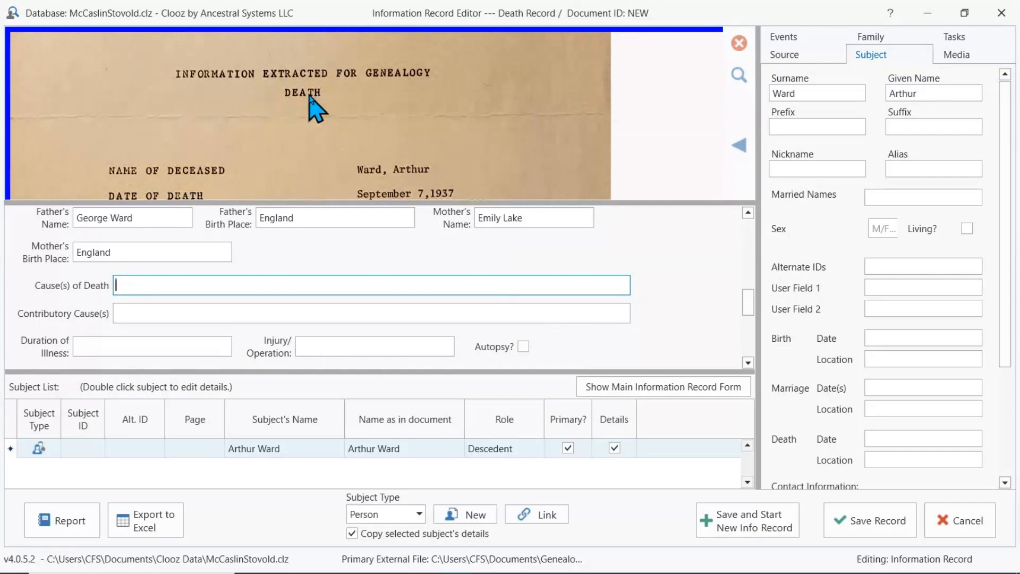
scroll(315, 111, down, 4)
scroll(228, 302, down, 3)
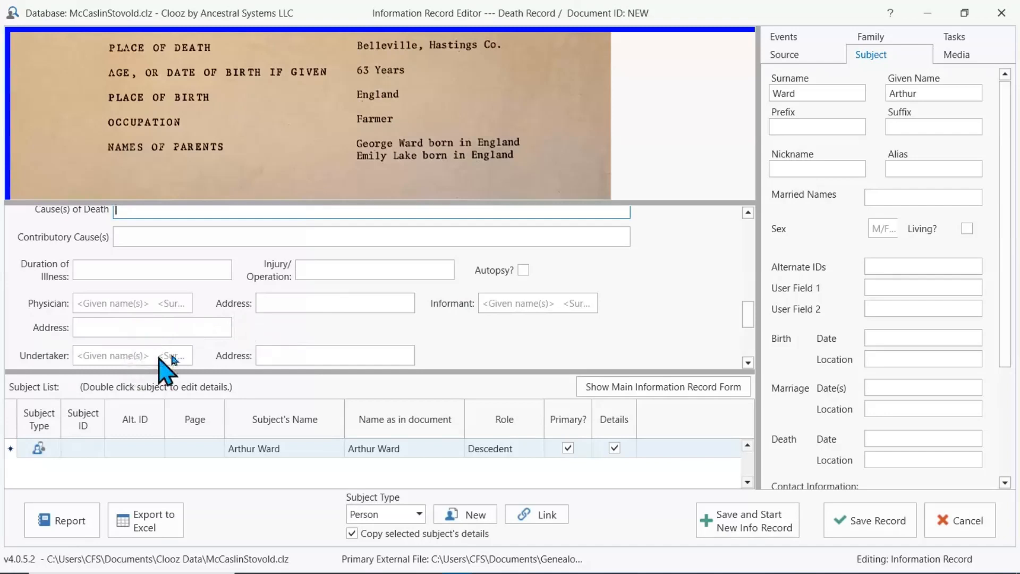
scroll(690, 295, down, 3)
scroll(688, 291, down, 3)
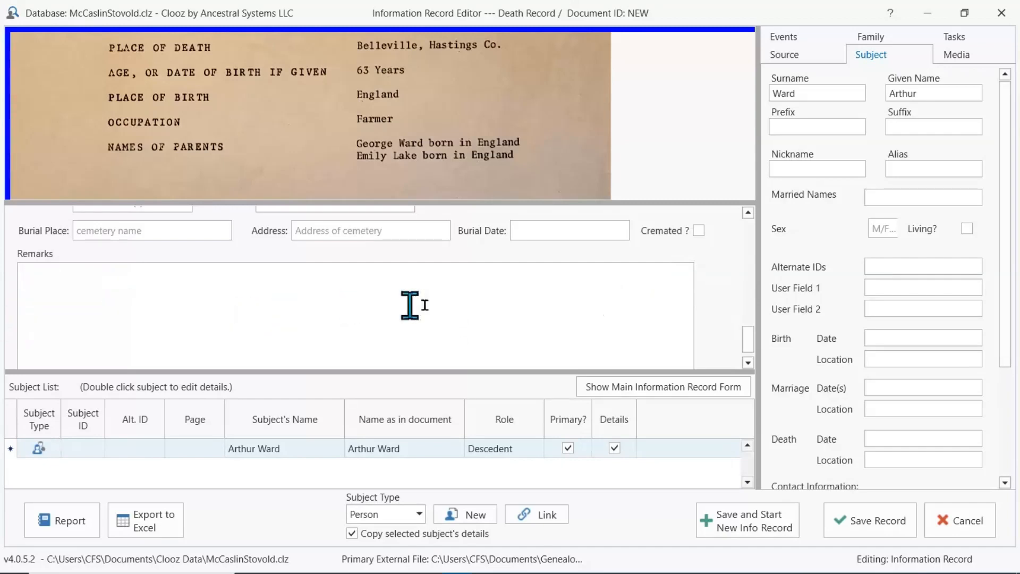
Review the deceased's entry from its beginning against the certificate, looking for other people named there.
drag(749, 343, 749, 217)
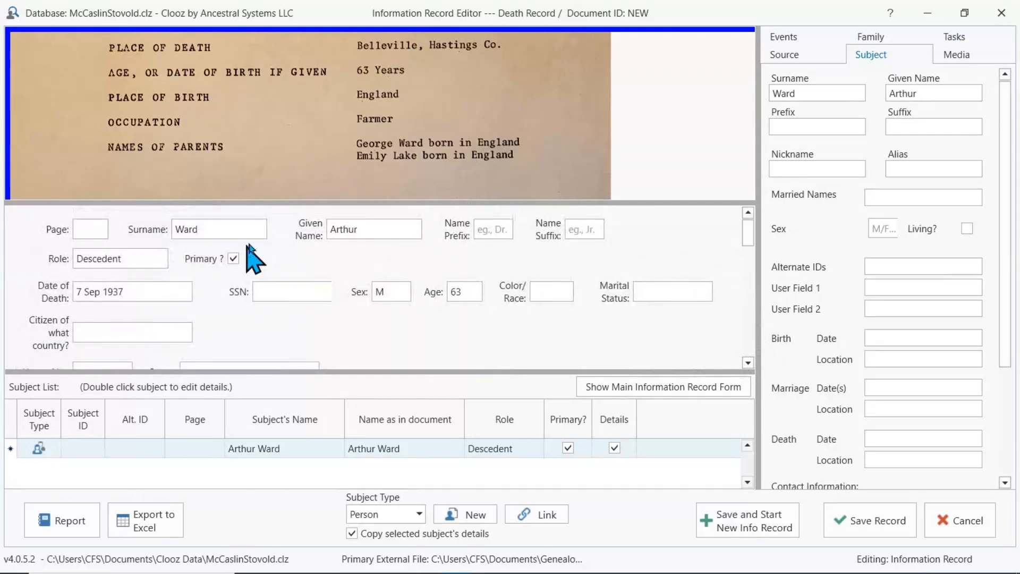
scroll(678, 126, up, 1)
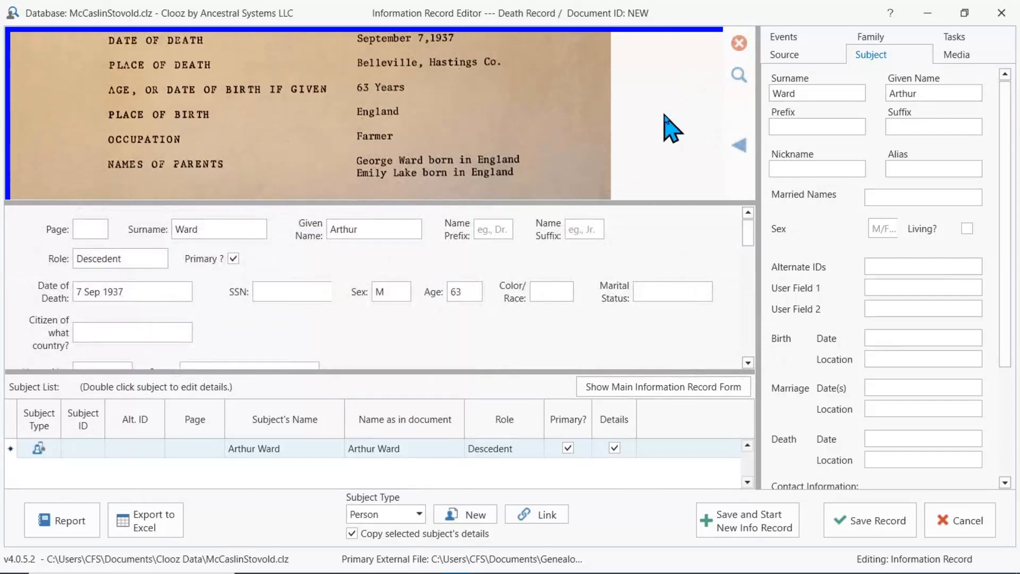
scroll(672, 126, up, 1)
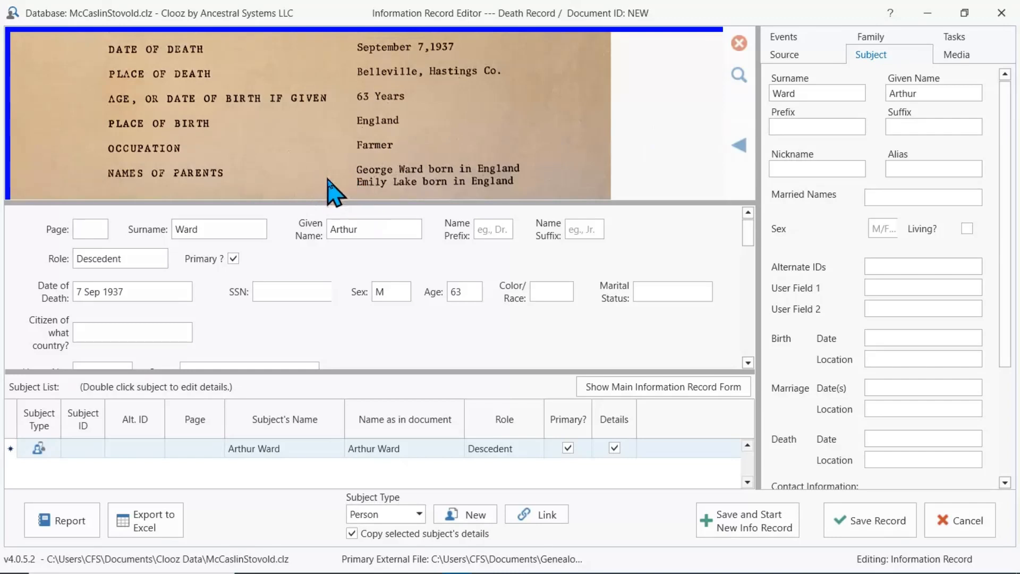
scroll(550, 167, up, 3)
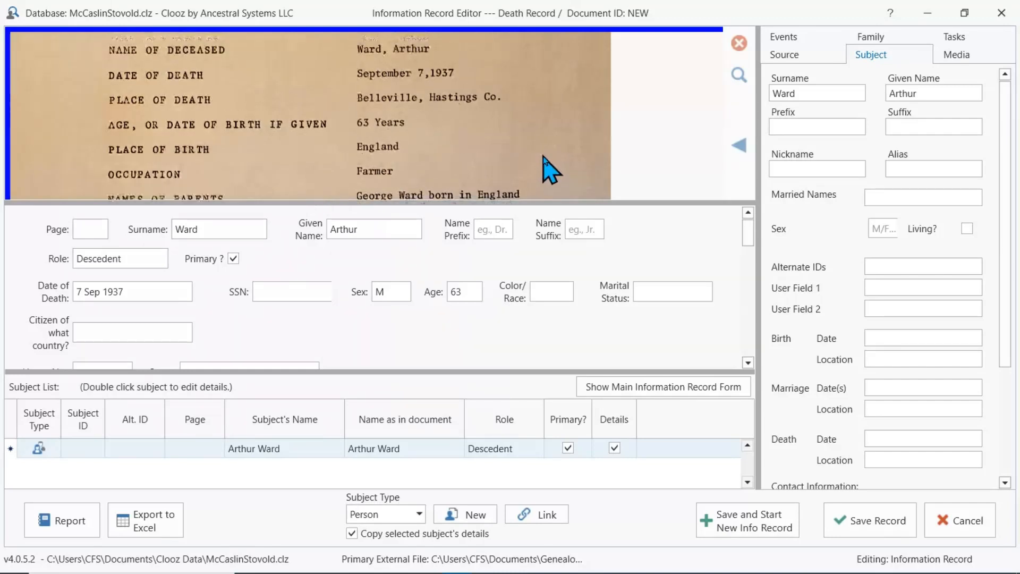
scroll(550, 166, down, 1)
scroll(551, 159, down, 1)
scroll(550, 159, down, 1)
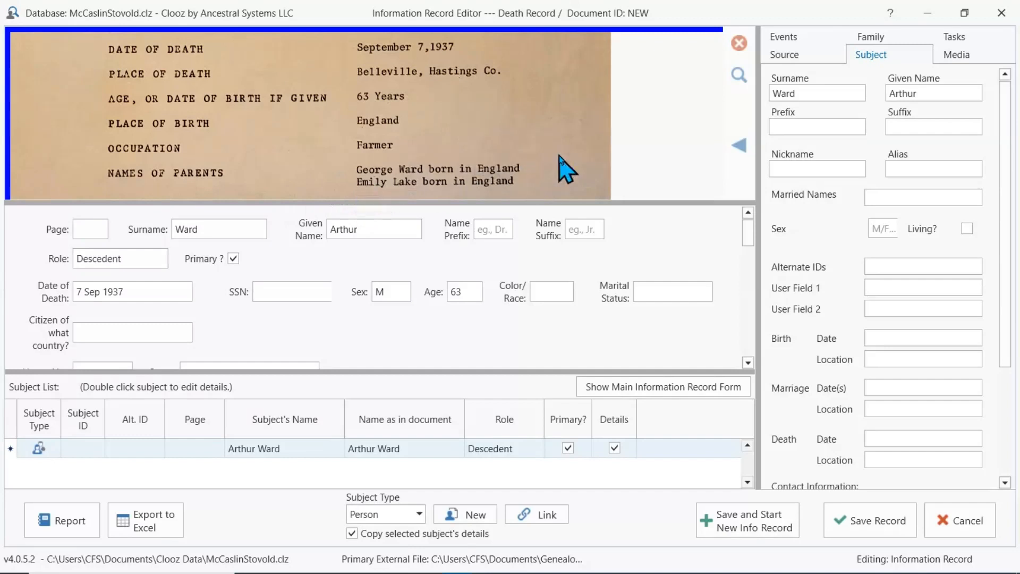
scroll(566, 169, down, 1)
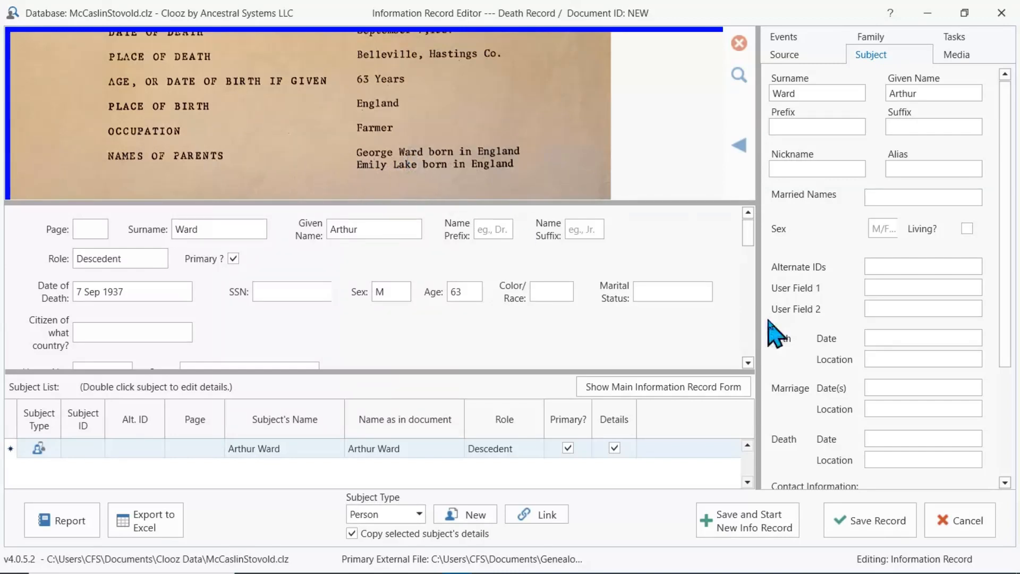
Search the existing subjects available for linking by the father's surname and given name, and look through the matching entries.
click(547, 514)
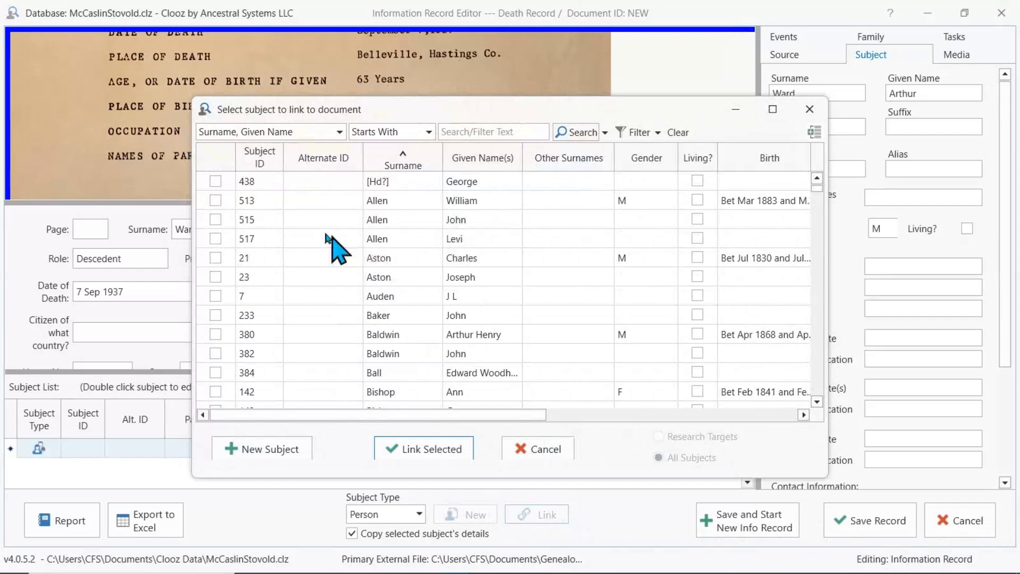
mouse_move(404, 181)
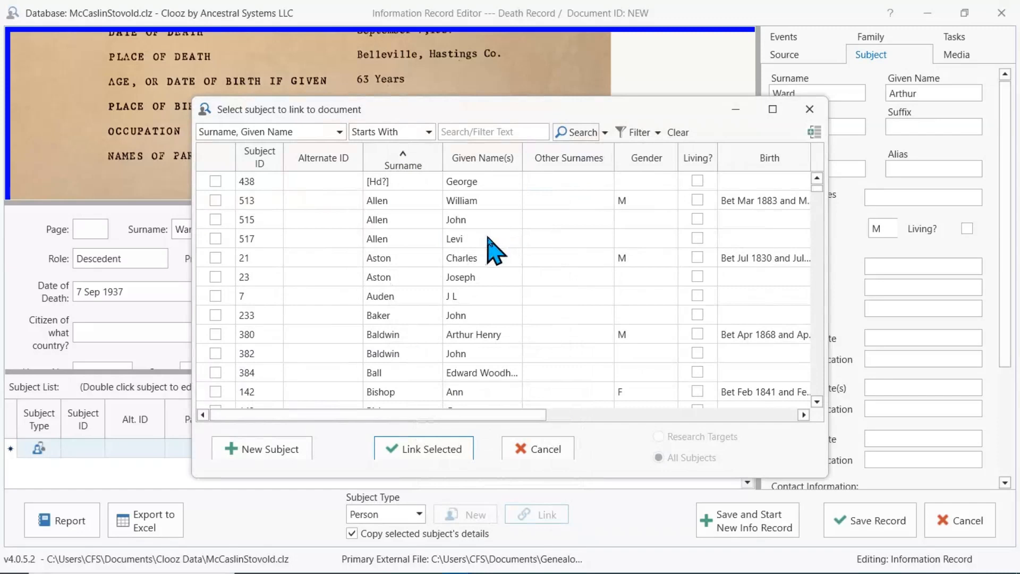
mouse_move(378, 252)
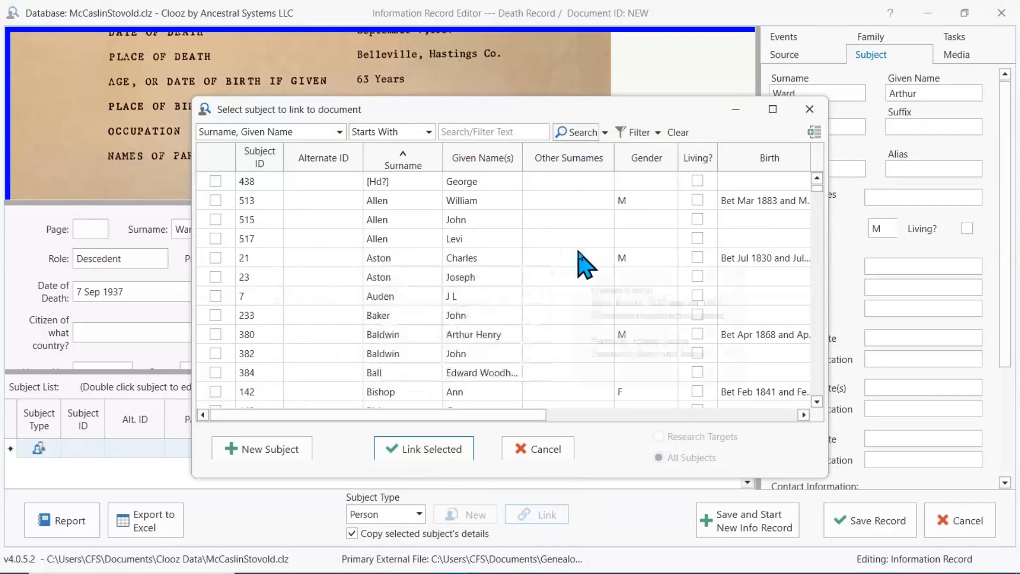
click(490, 131)
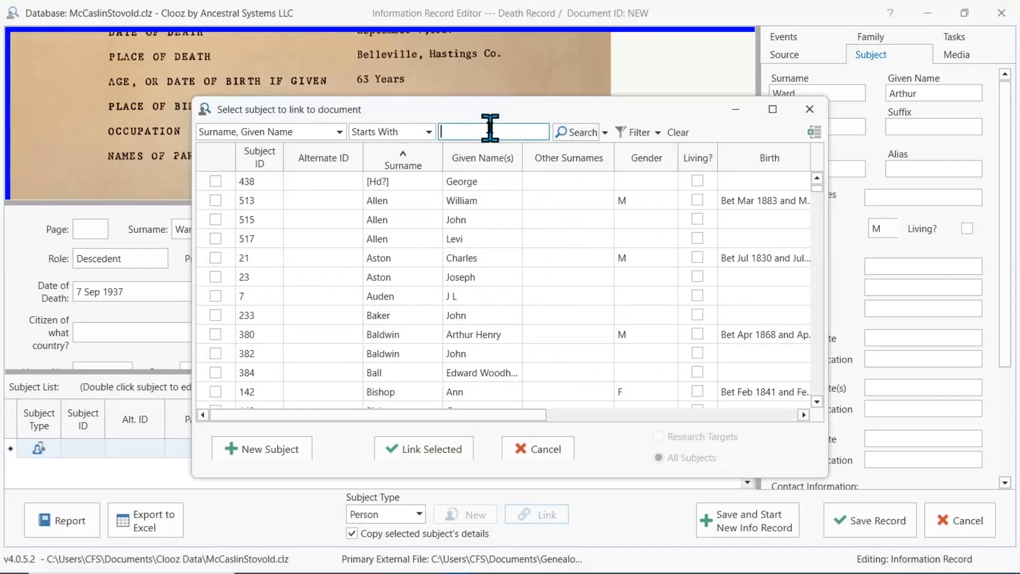
text(Ward, George)
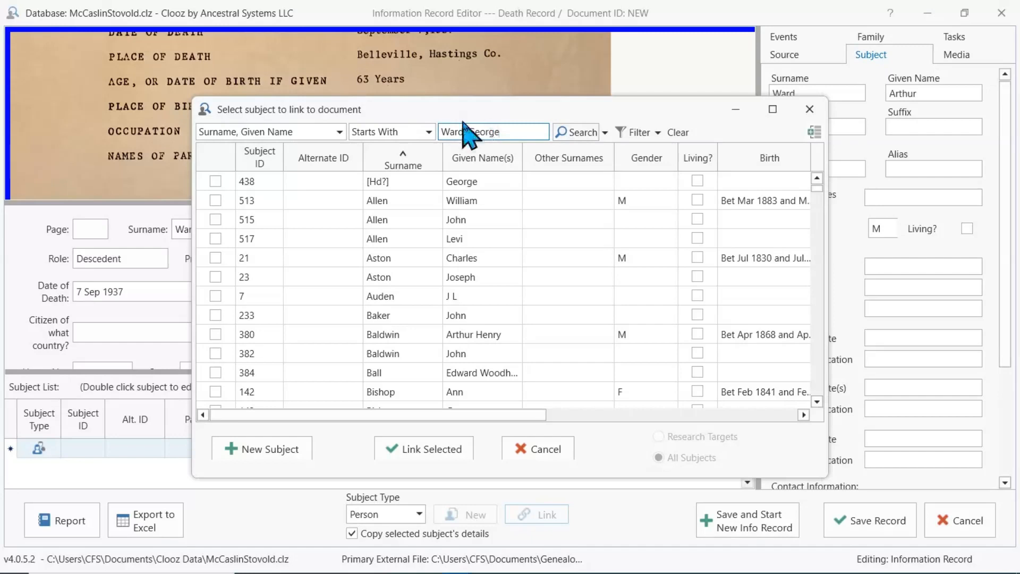
click(583, 135)
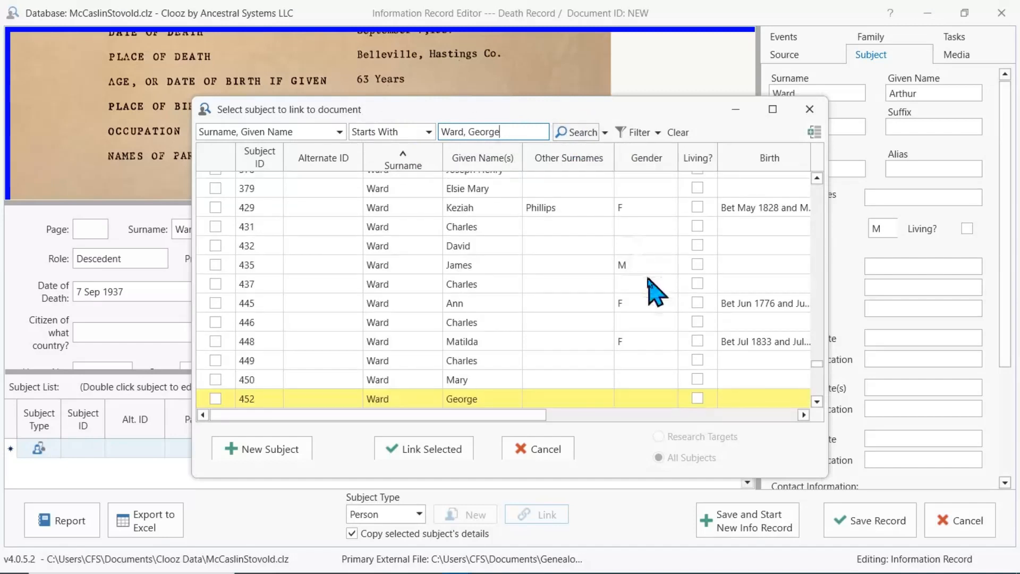
scroll(465, 332, down, 2)
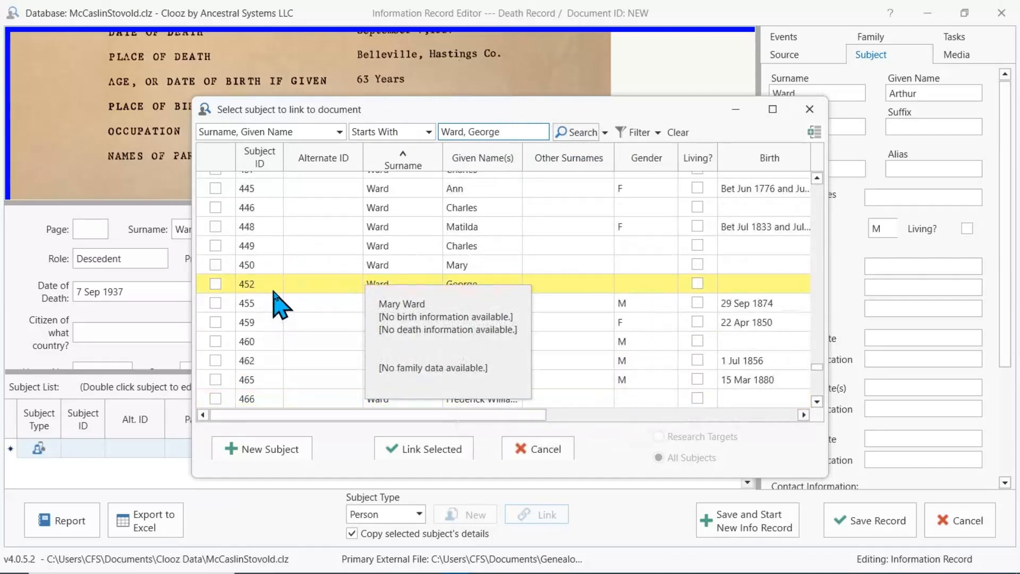
mouse_move(282, 287)
scroll(281, 287, down, 3)
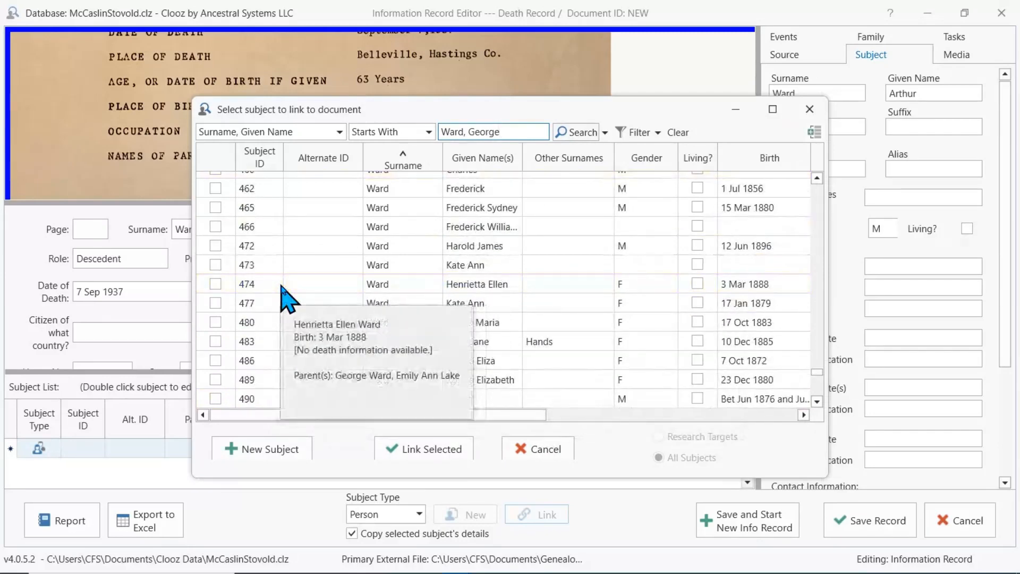
scroll(282, 287, down, 4)
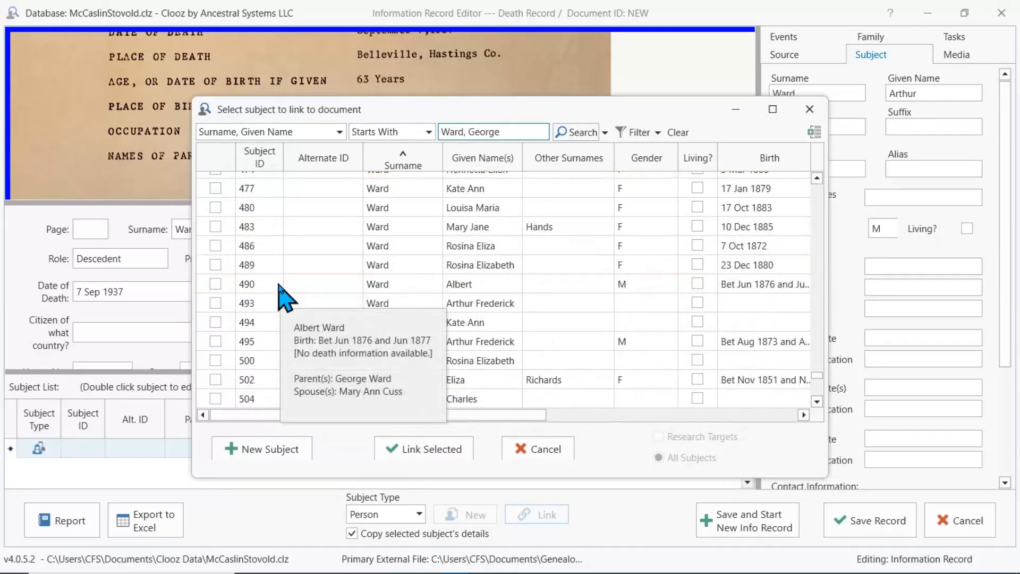
mouse_move(555, 357)
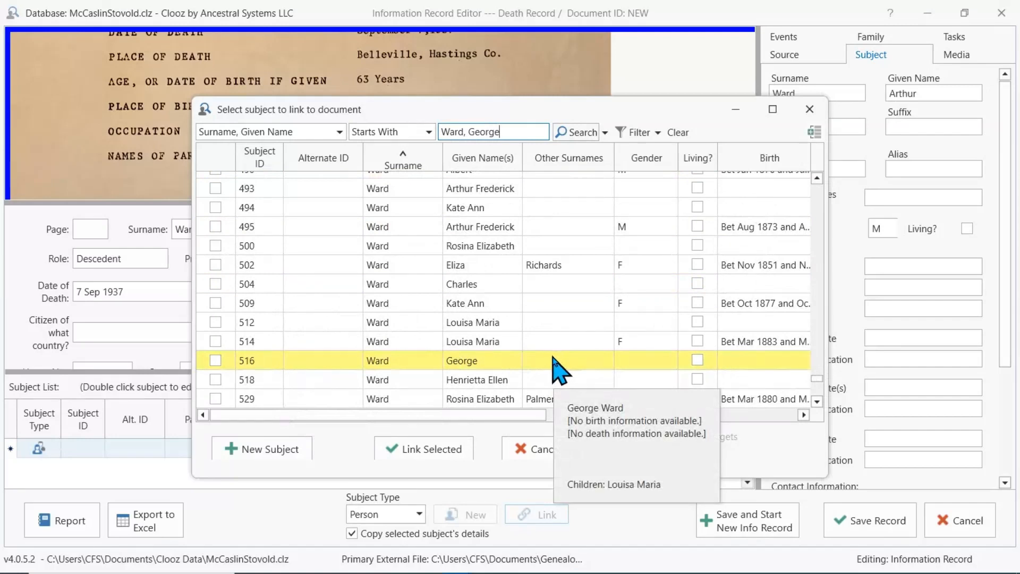
scroll(547, 351, up, 2)
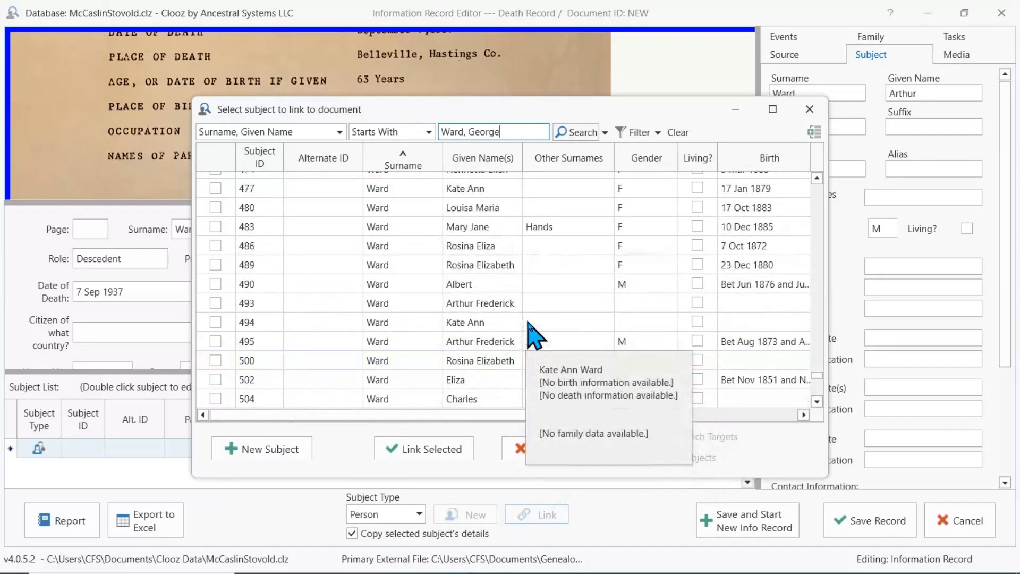
Filter the subject list by the father's name and link subject 452 to the death record.
click(625, 133)
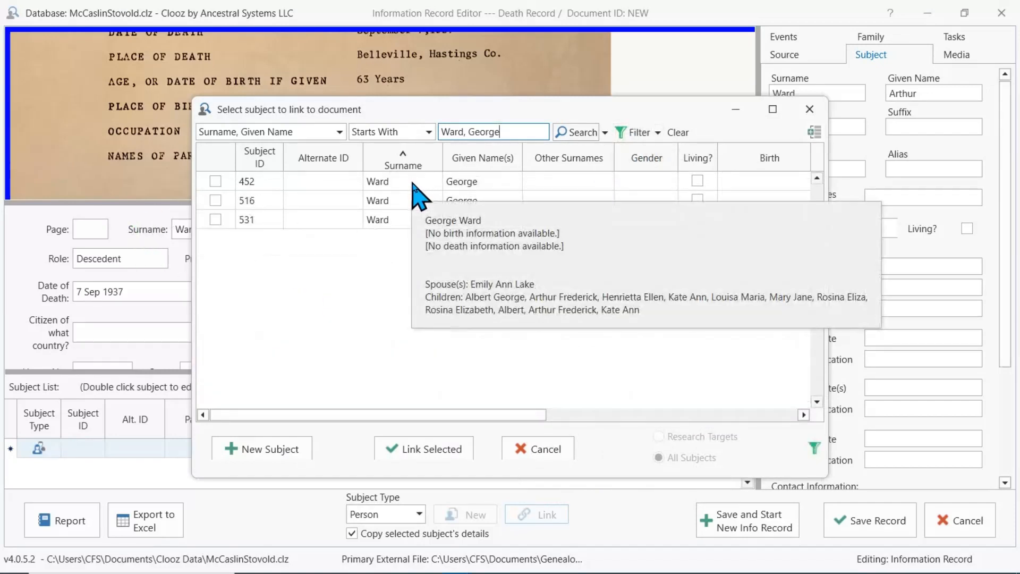
mouse_move(408, 201)
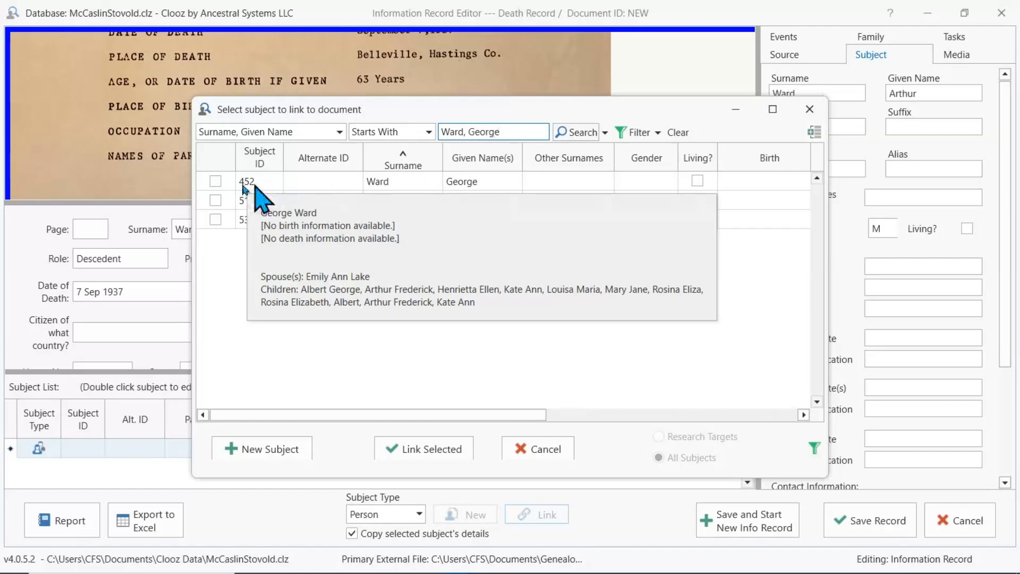
click(215, 181)
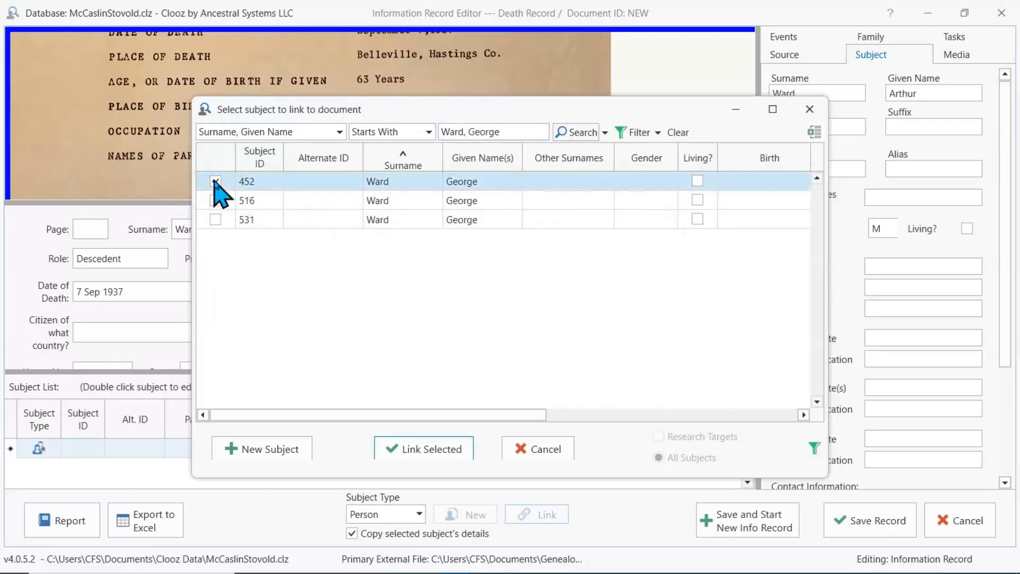
click(429, 449)
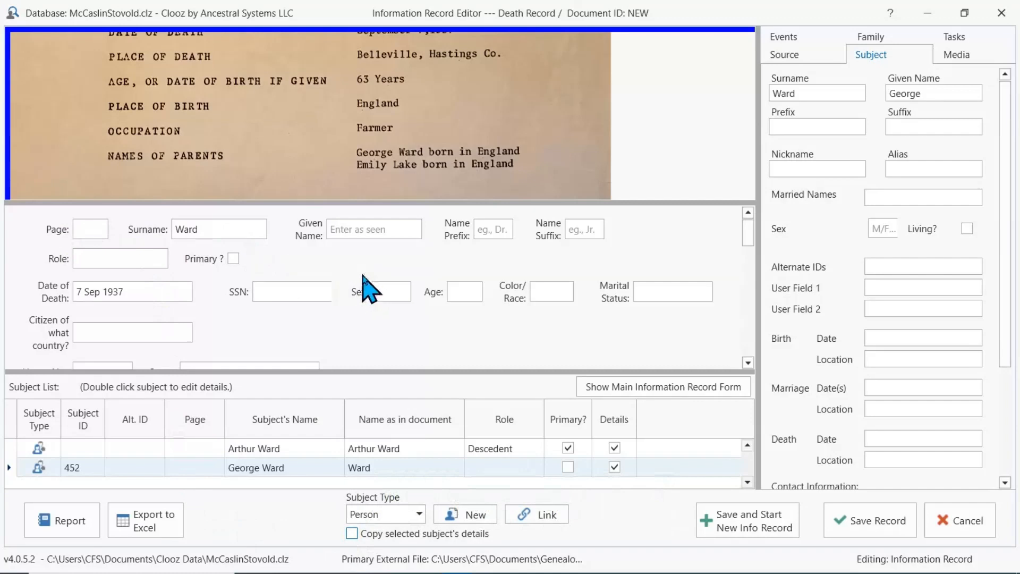
Clear the date of death from the father's entry and check its remaining fields for carried-over details.
click(138, 292)
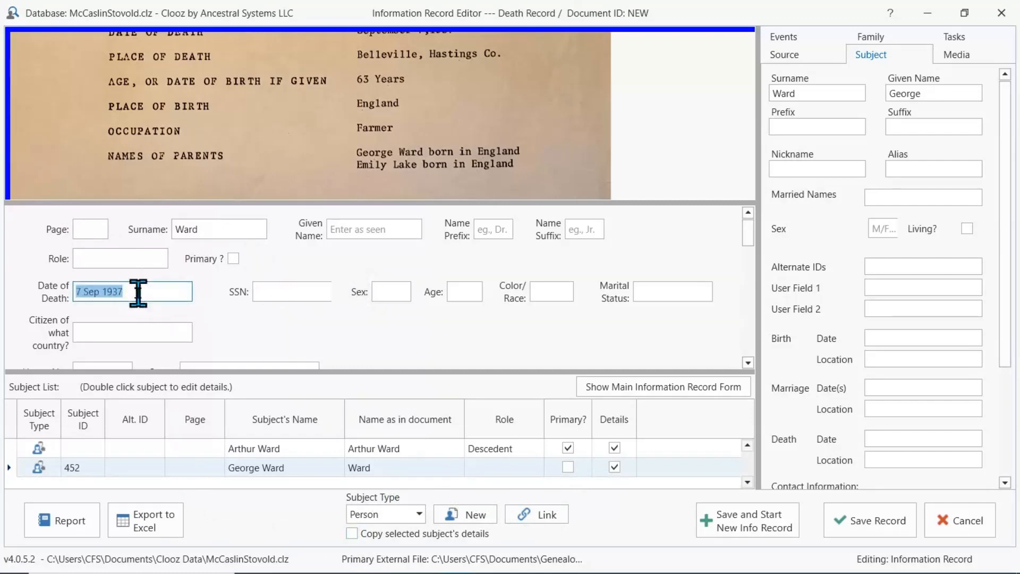
key(Delete)
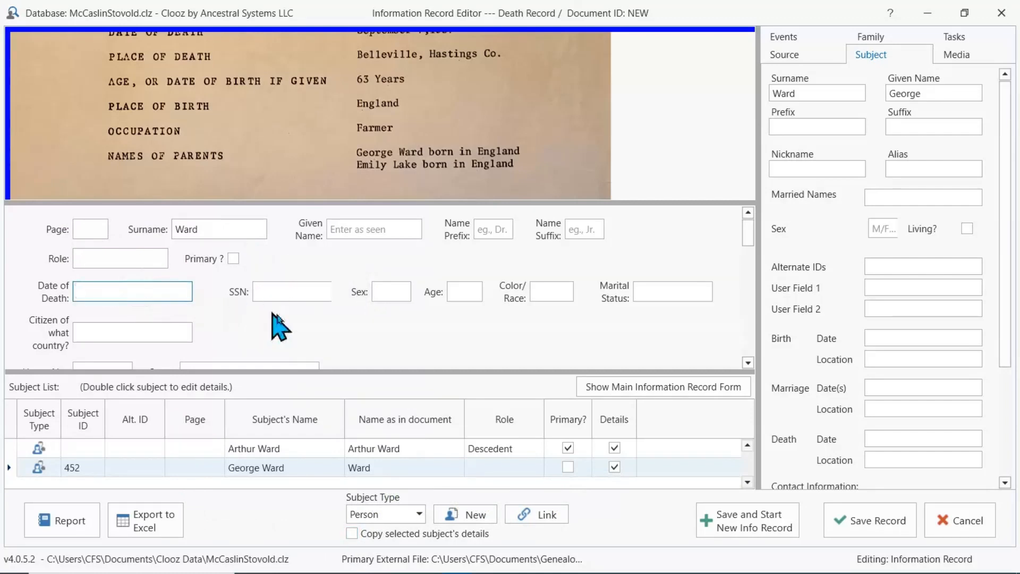
scroll(366, 330, down, 5)
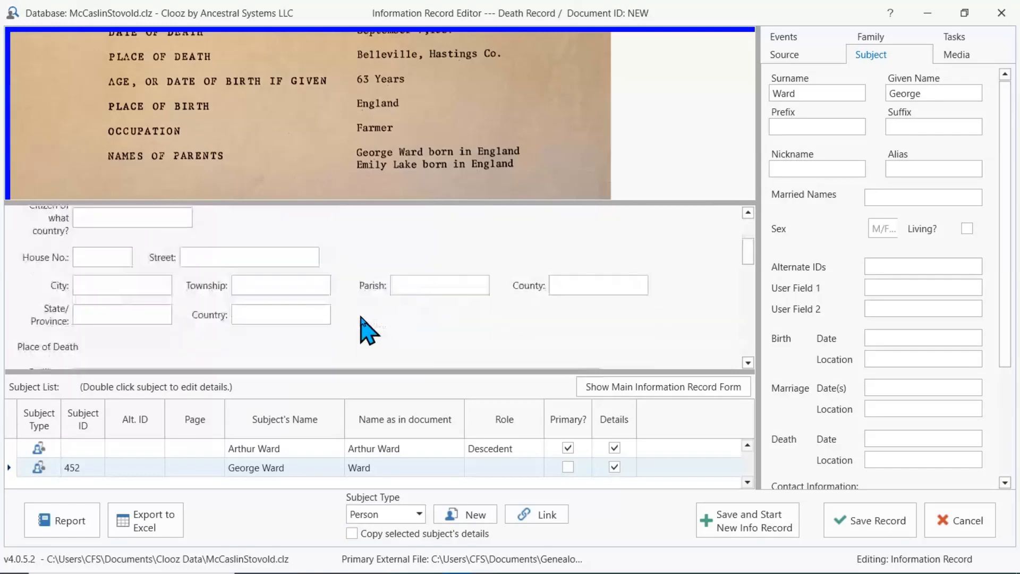
scroll(366, 329, down, 5)
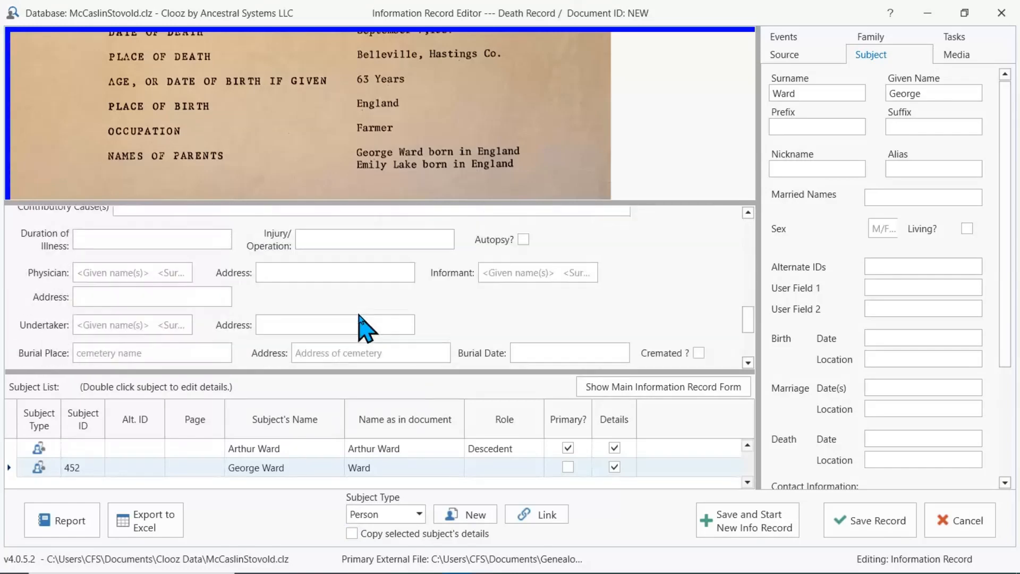
scroll(359, 315, down, 2)
Enter the father's given name as it appears in the document and set his role to Father.
scroll(353, 312, up, 5)
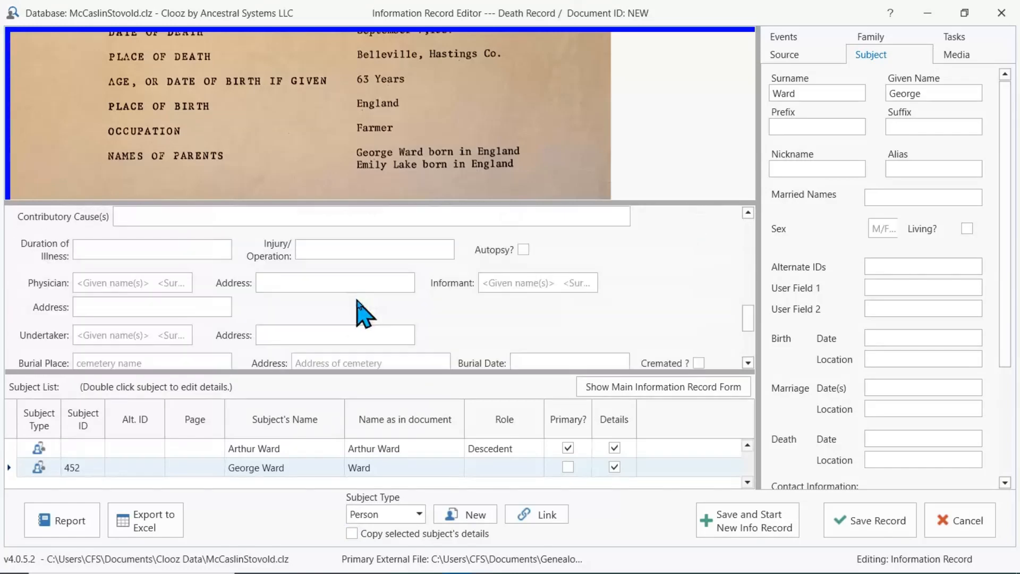
scroll(359, 318, up, 6)
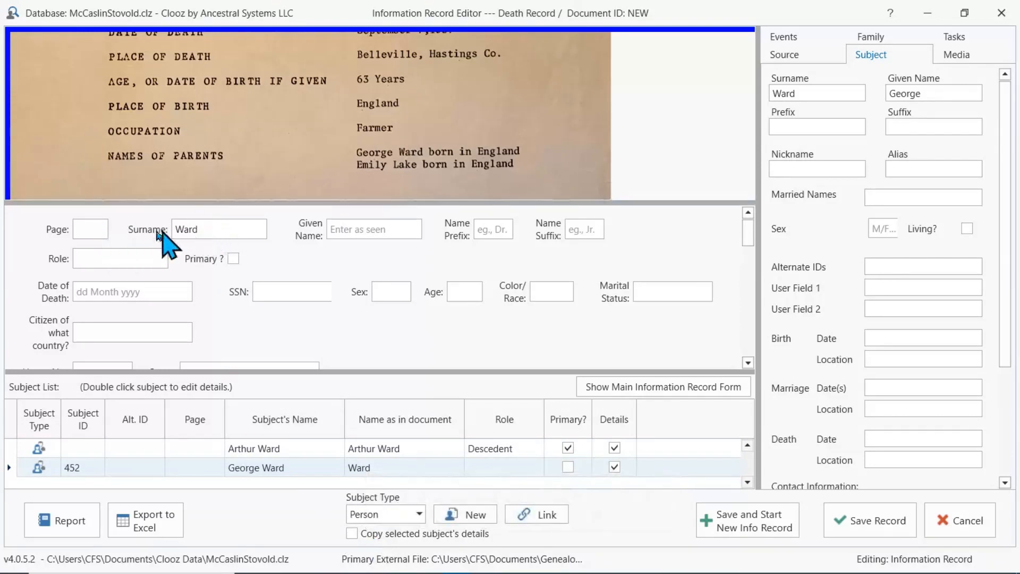
click(365, 229)
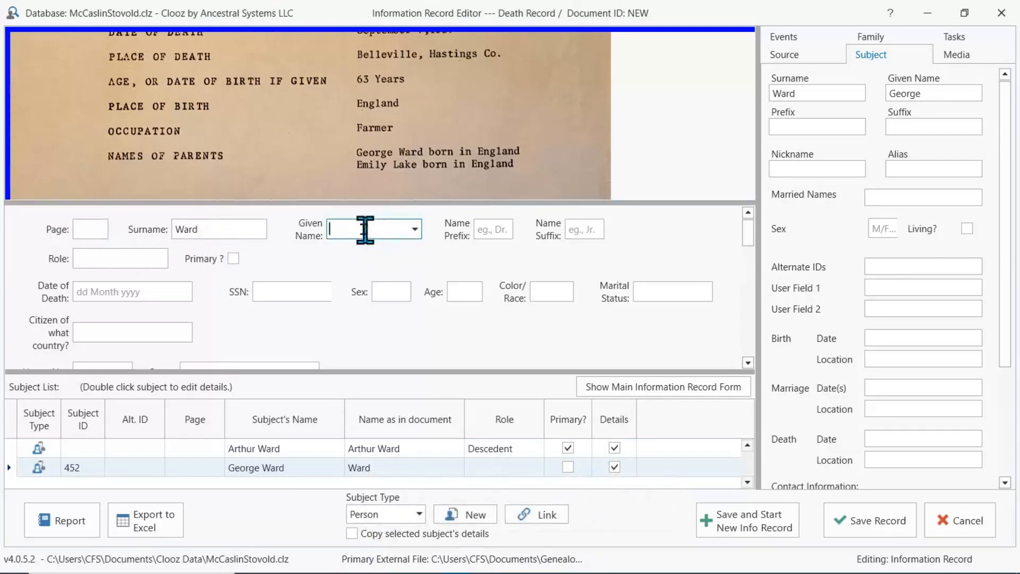
text(George)
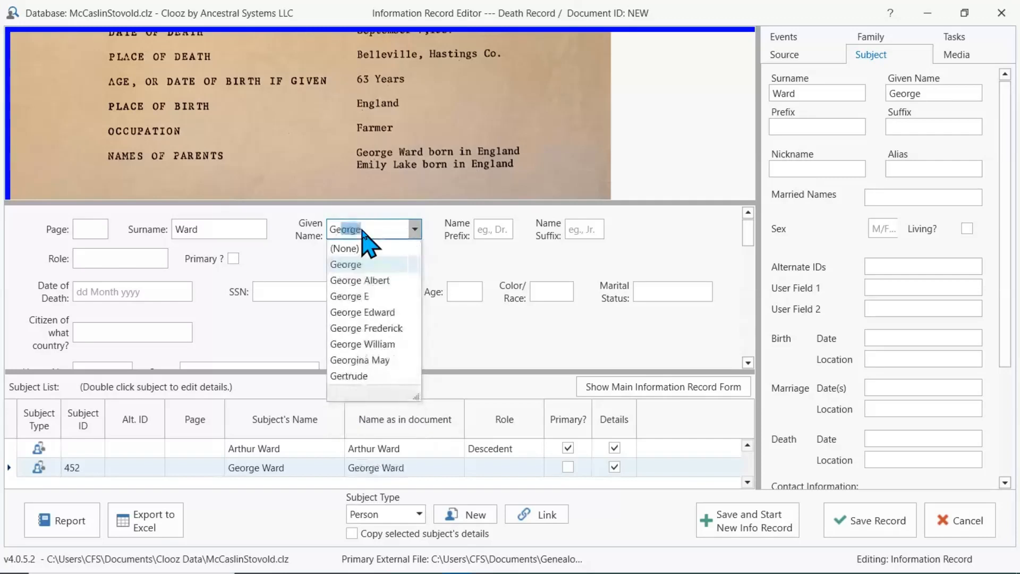
key(Tab)
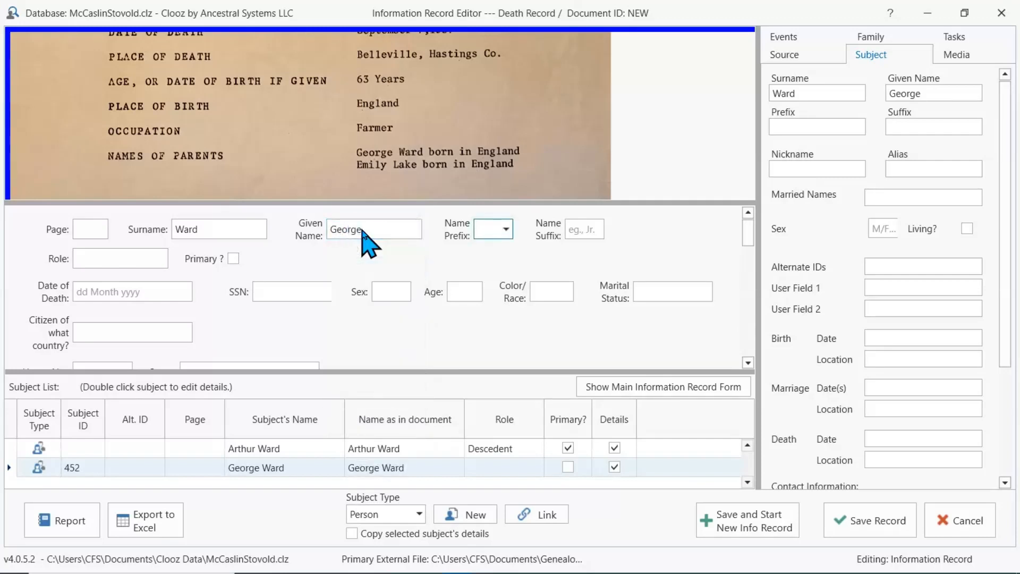
click(115, 256)
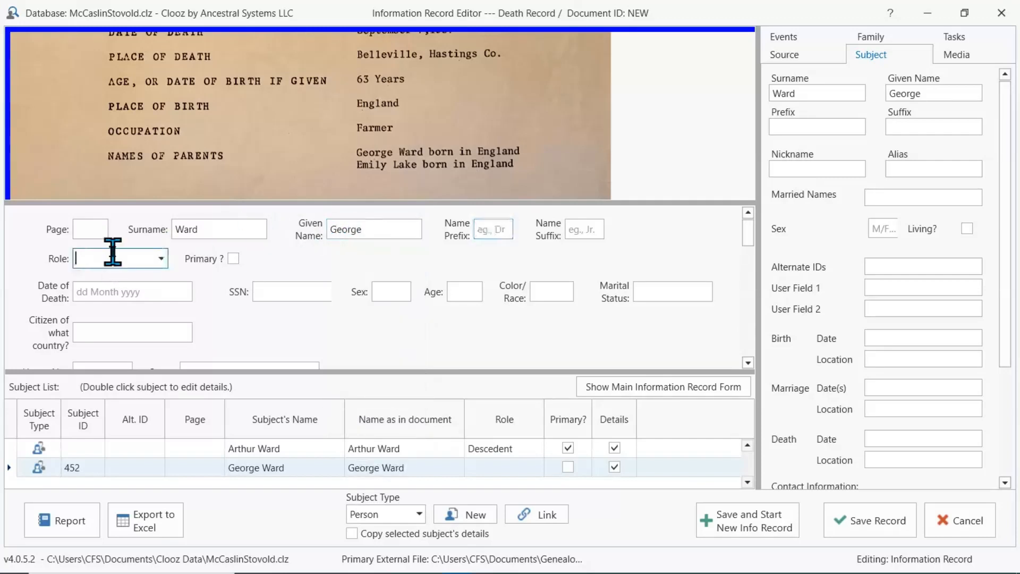
text(Father)
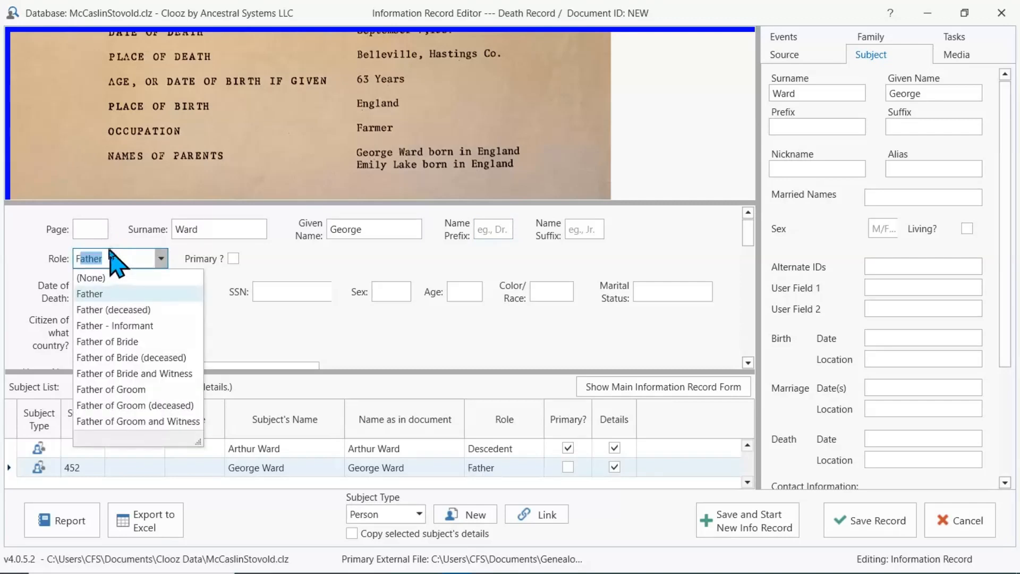
click(144, 292)
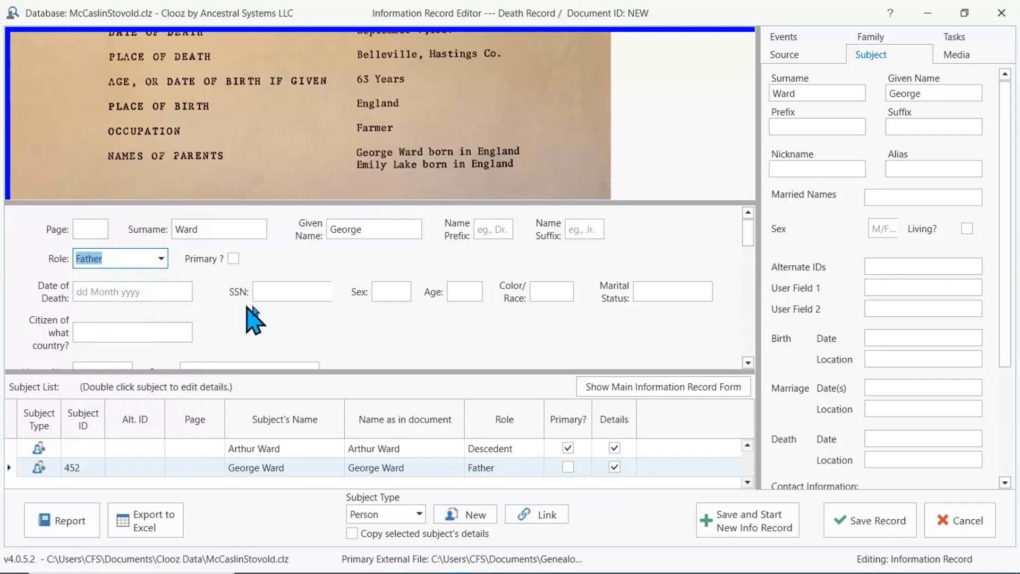
Record England as the father's birth location and check his remaining death record fields.
scroll(513, 335, down, 4)
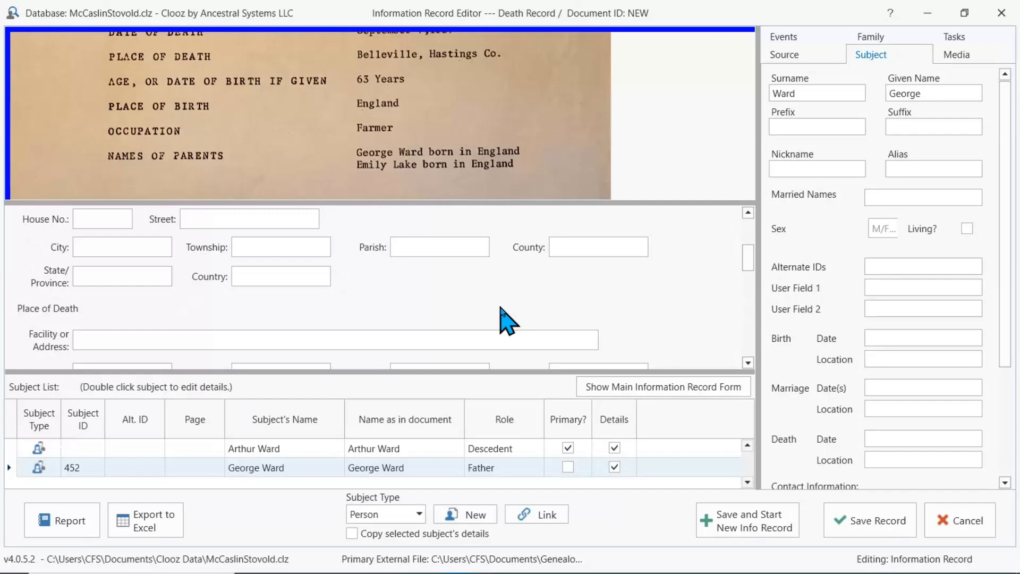
scroll(508, 320, down, 1)
scroll(507, 319, up, 4)
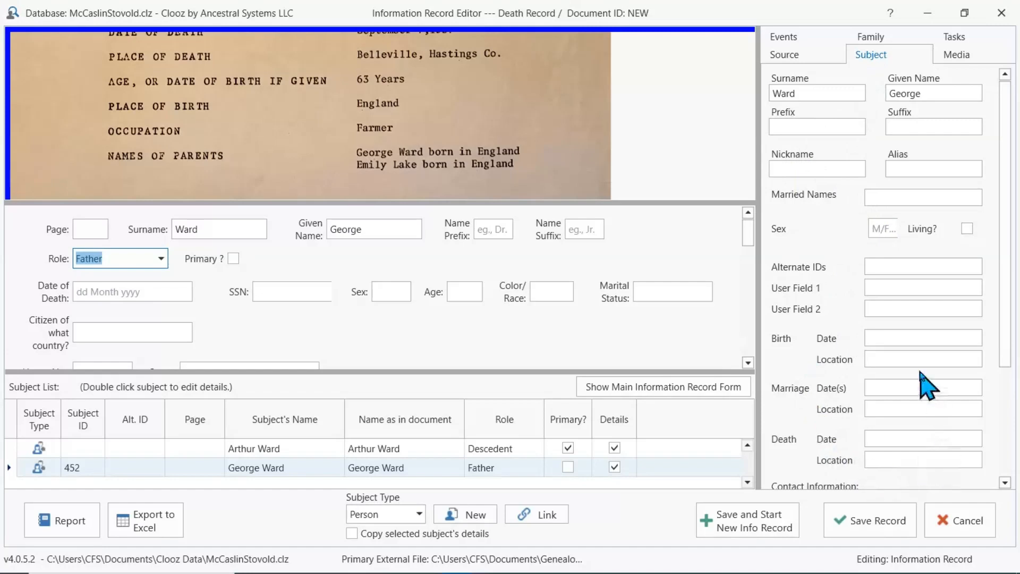
click(896, 359)
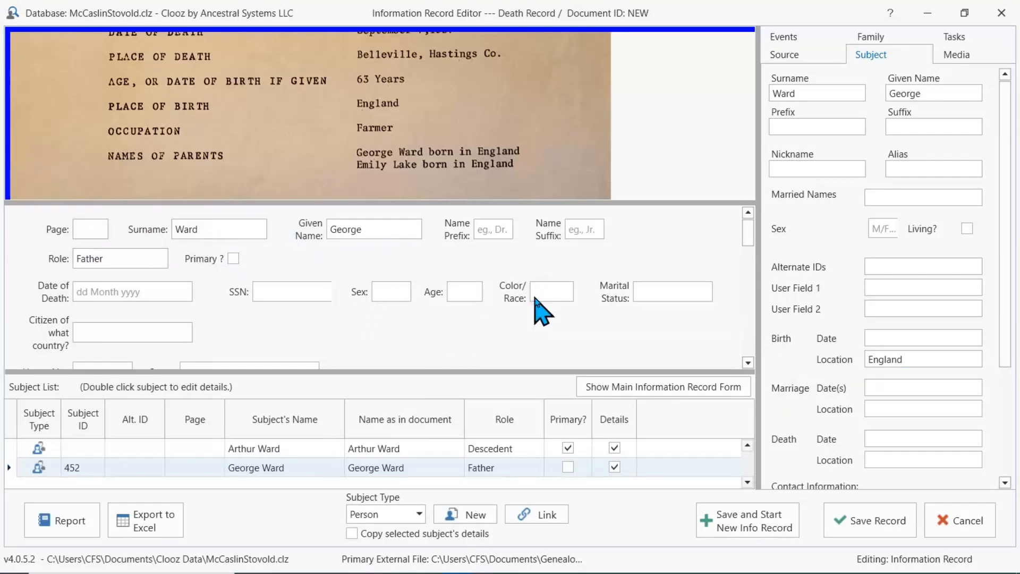
scroll(326, 330, down, 3)
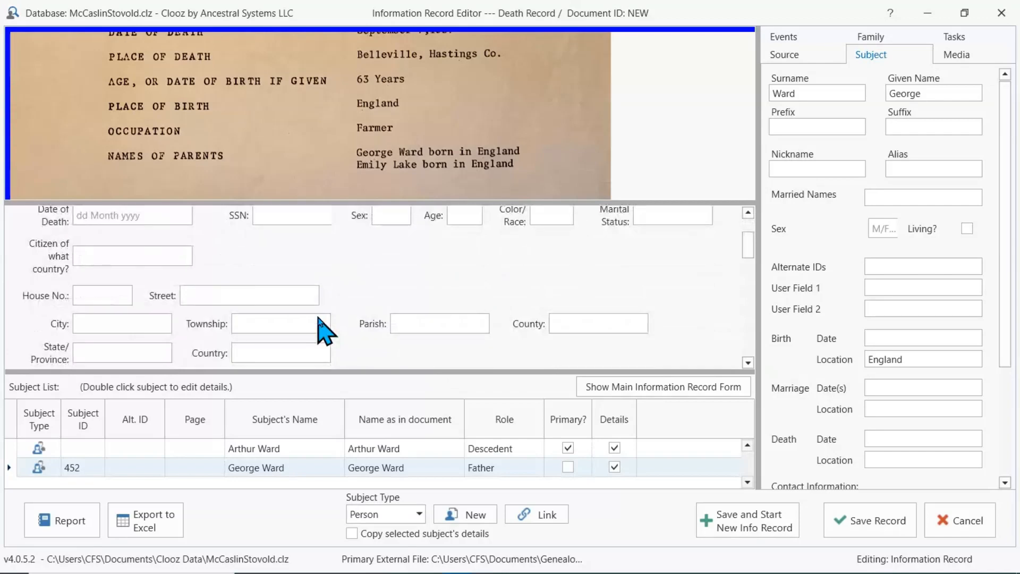
scroll(326, 333, up, 3)
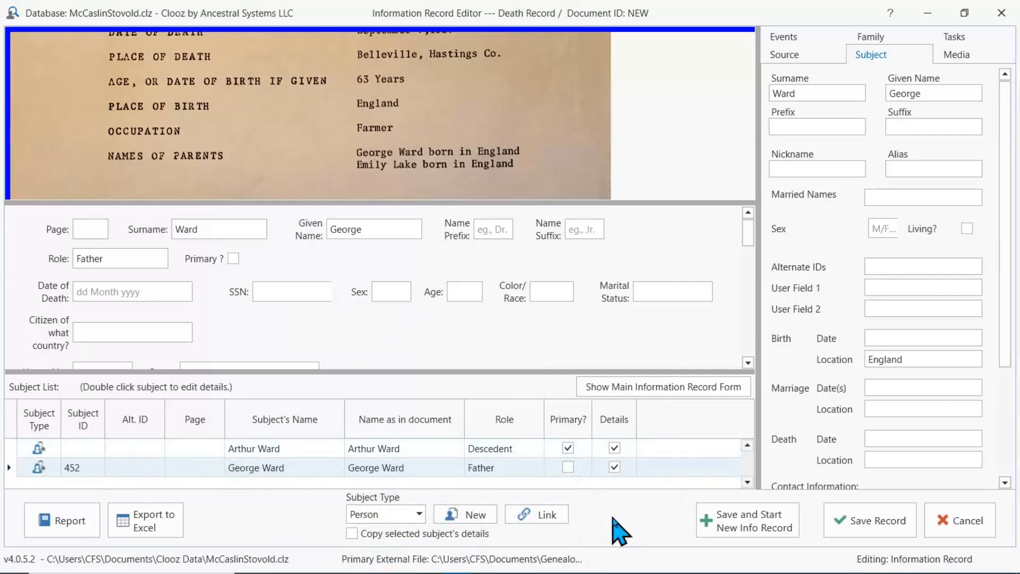
Search the existing subjects available for linking by the mother's surname and given name.
click(547, 515)
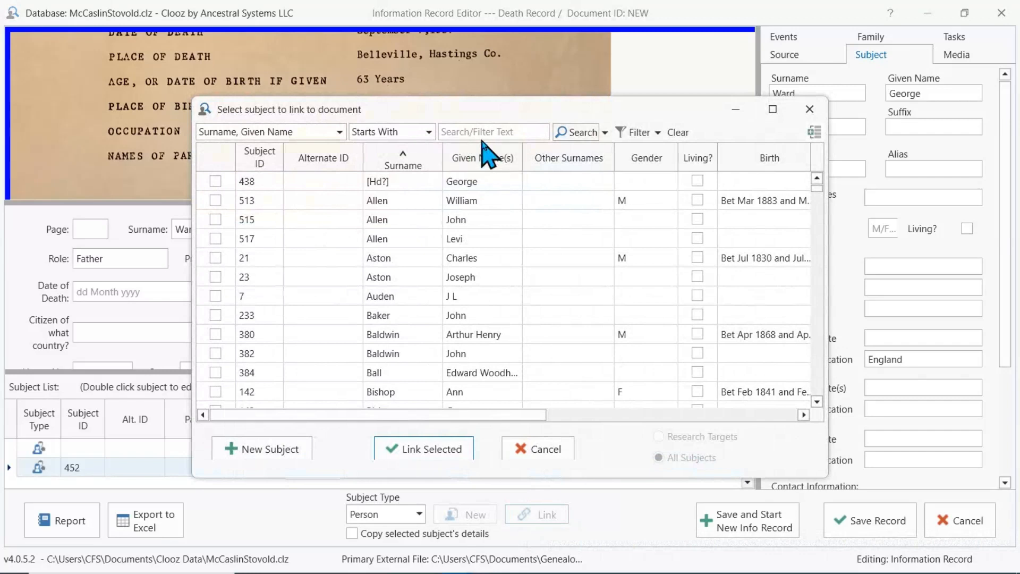
click(482, 132)
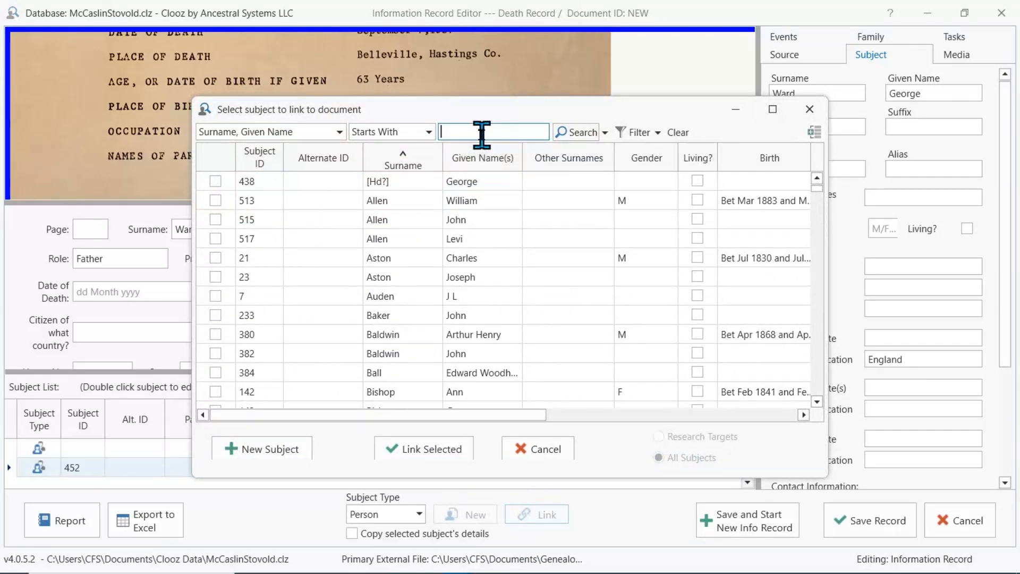
key(Return)
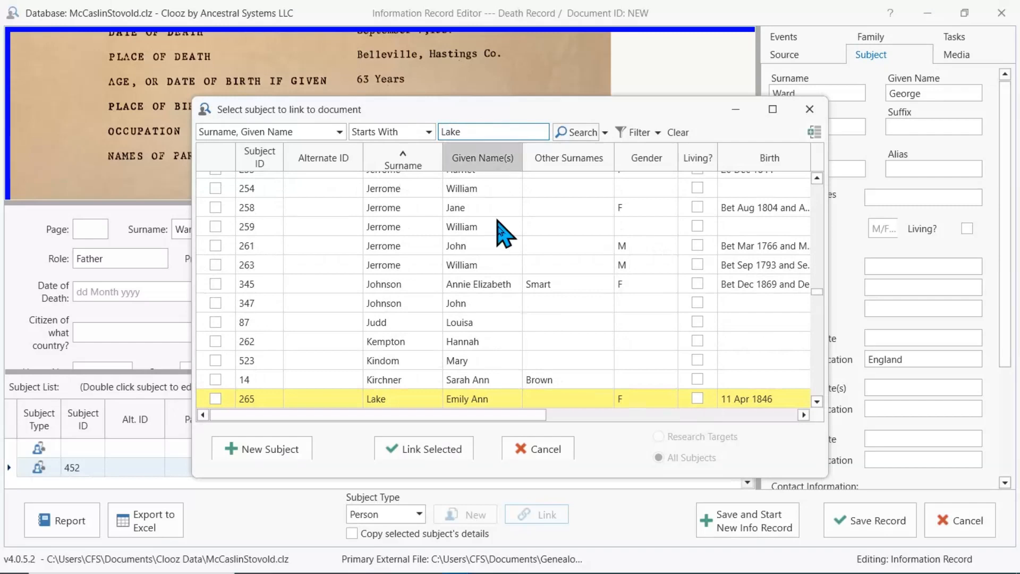
scroll(499, 228, down, 3)
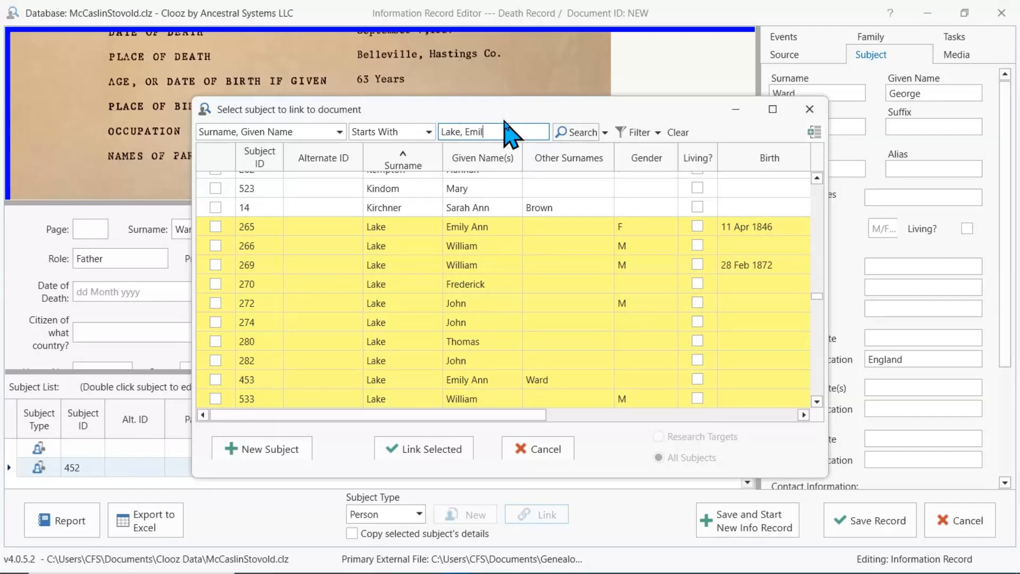
text(y)
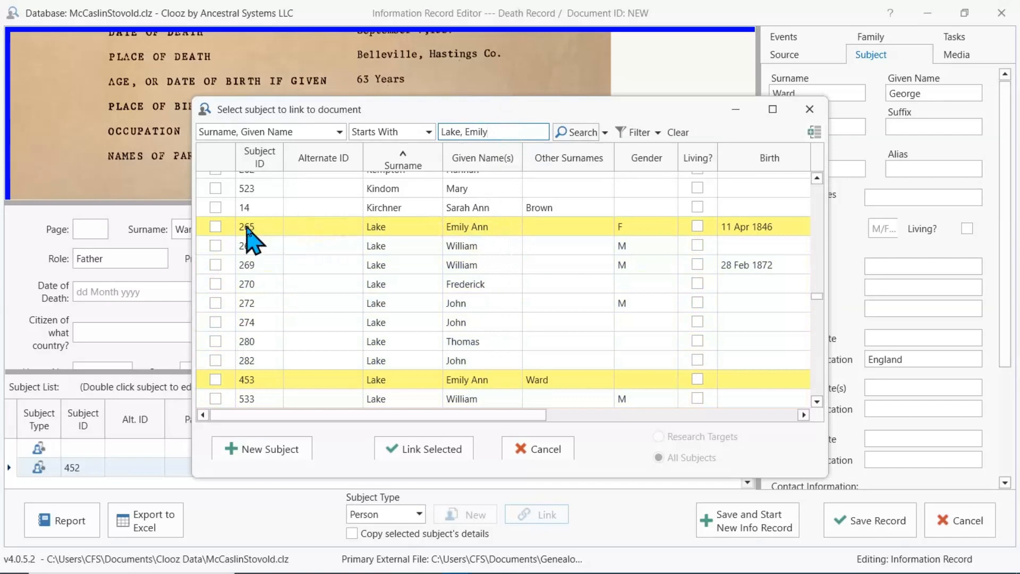
Compare the family details of the mother's matching entries and link subject 453 to the death record.
mouse_move(330, 222)
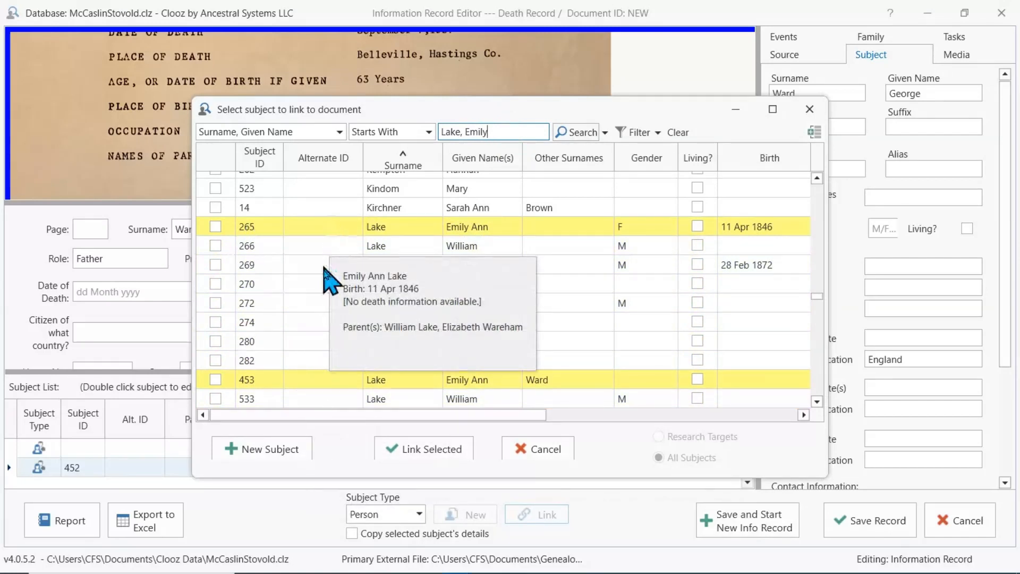
mouse_move(299, 380)
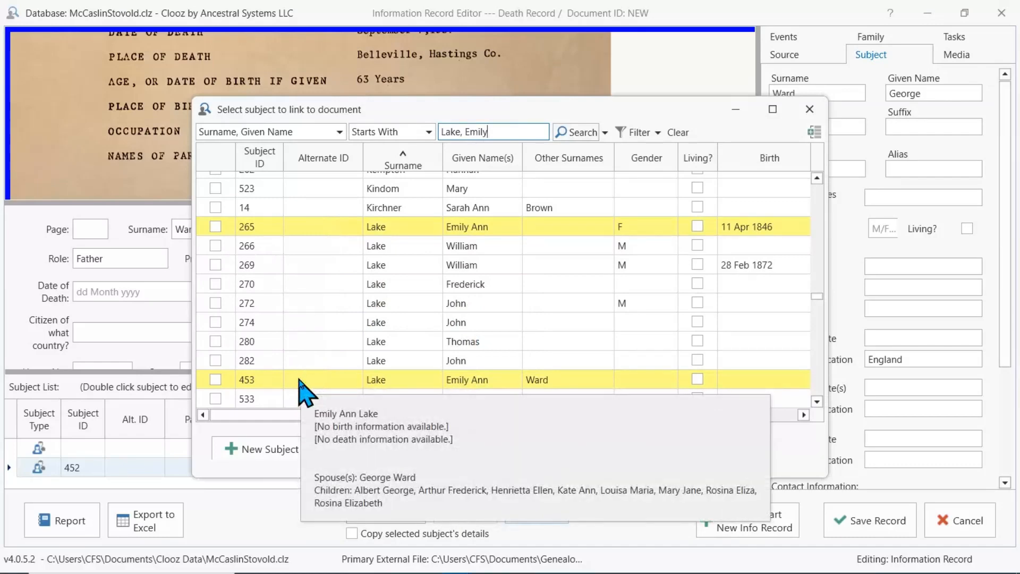
scroll(319, 341, down, 6)
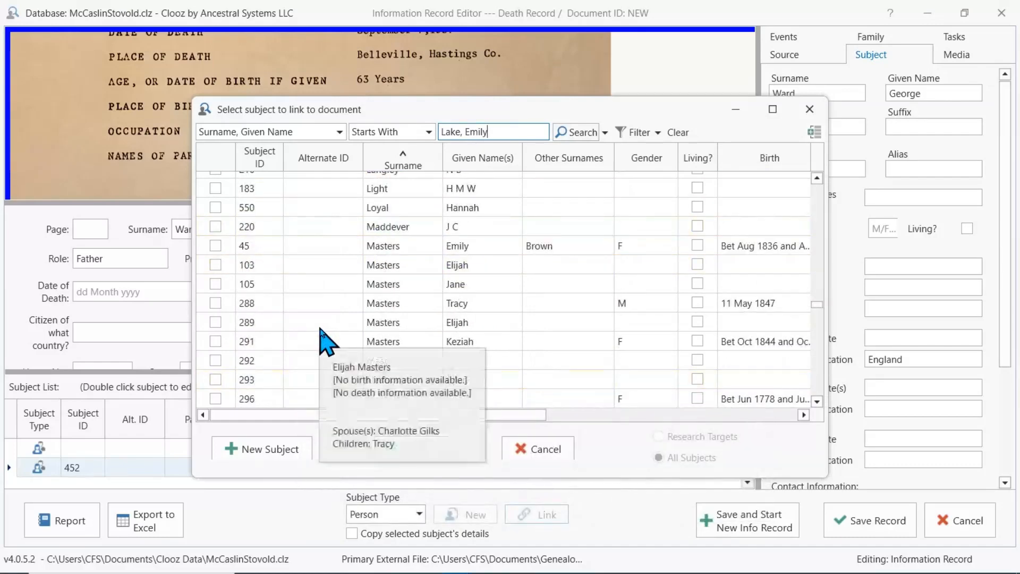
scroll(323, 340, up, 6)
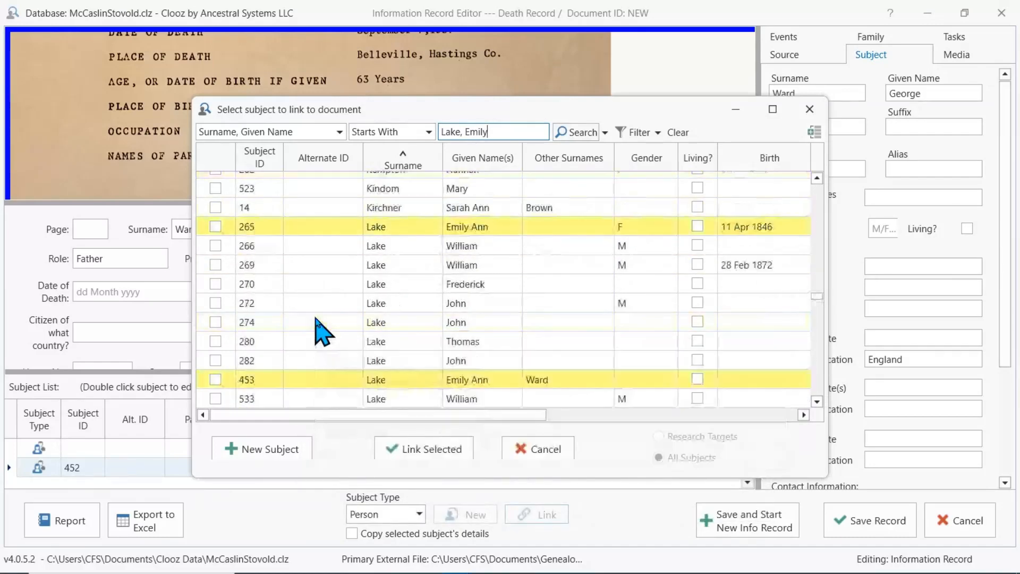
mouse_move(389, 234)
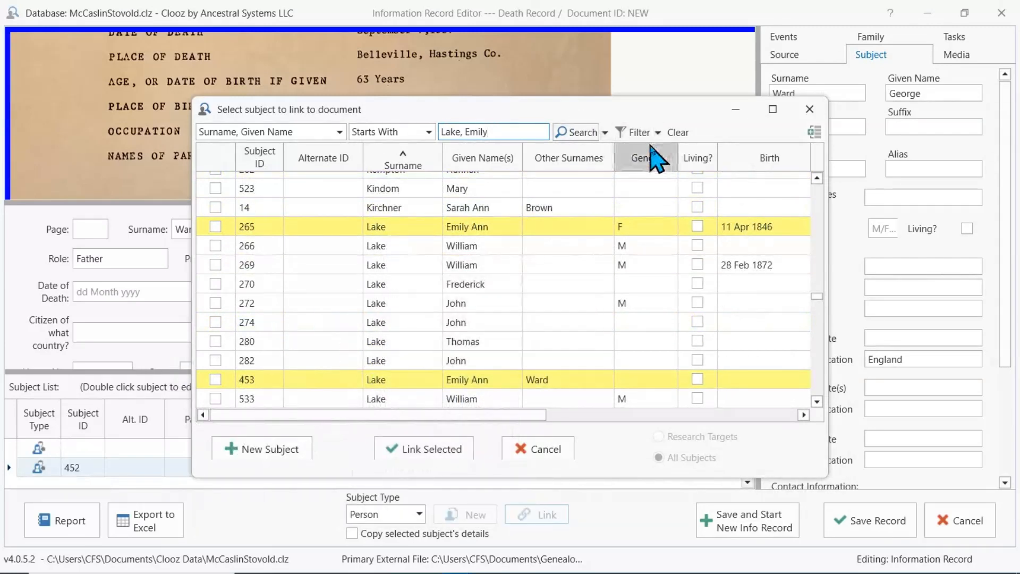
scroll(336, 304, down, 1)
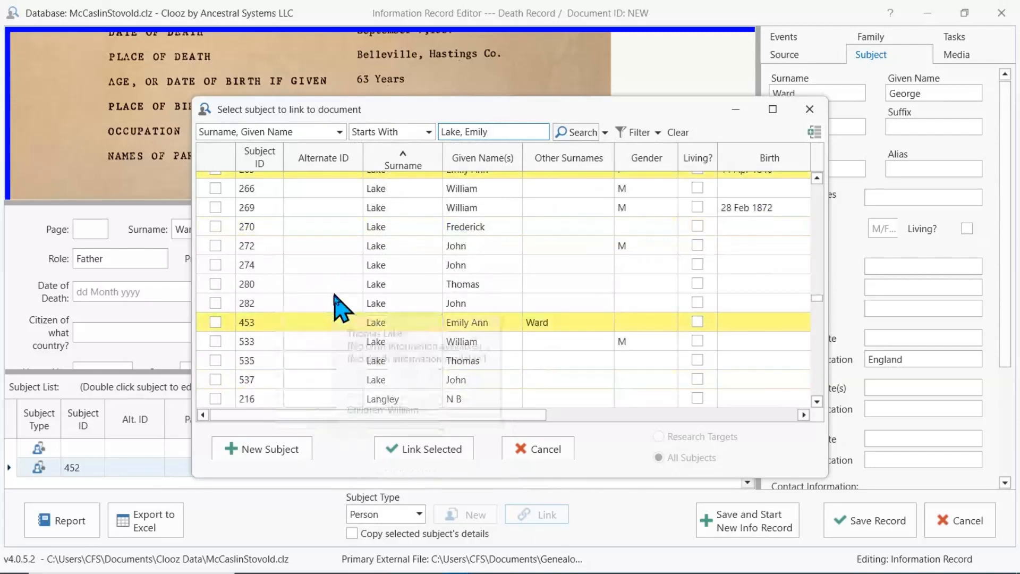
mouse_move(644, 321)
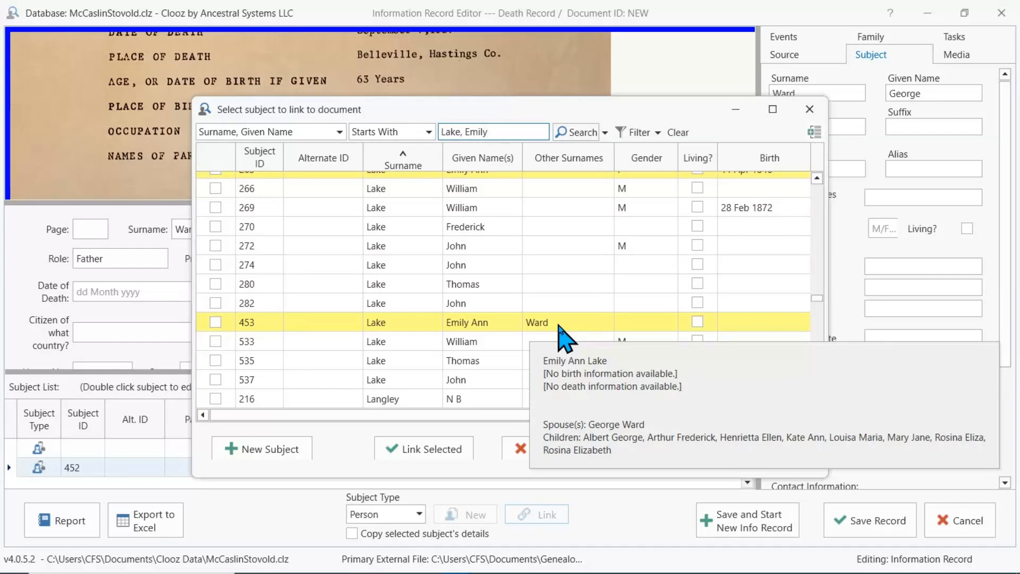
click(215, 322)
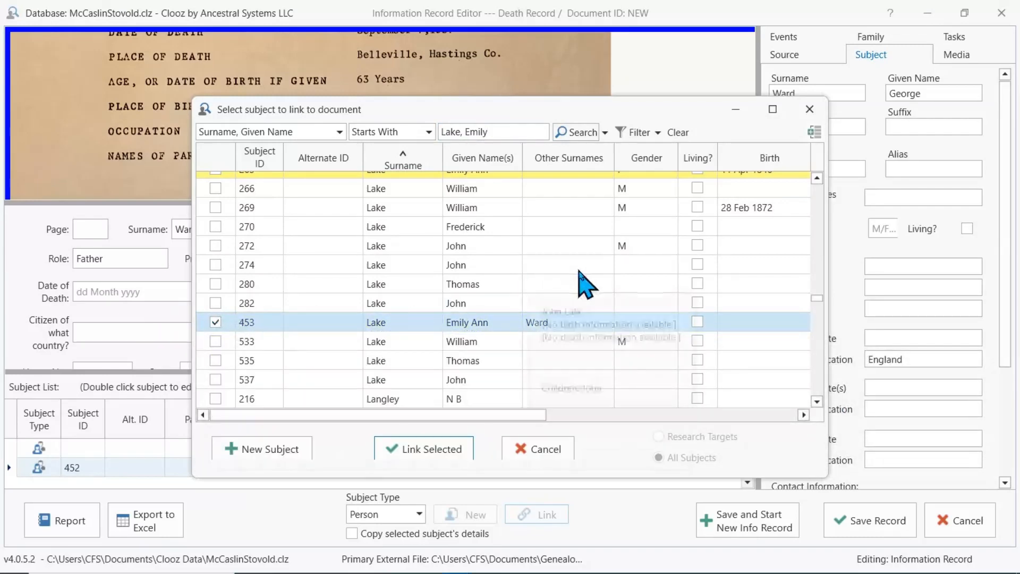
click(440, 449)
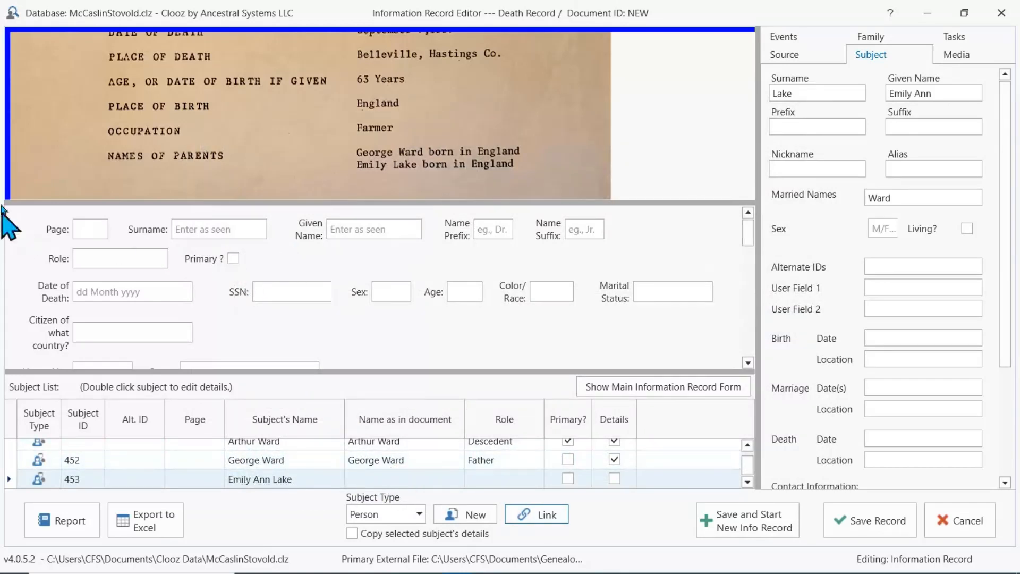
Enter the mother's surname and given name as written on the certificate.
click(207, 230)
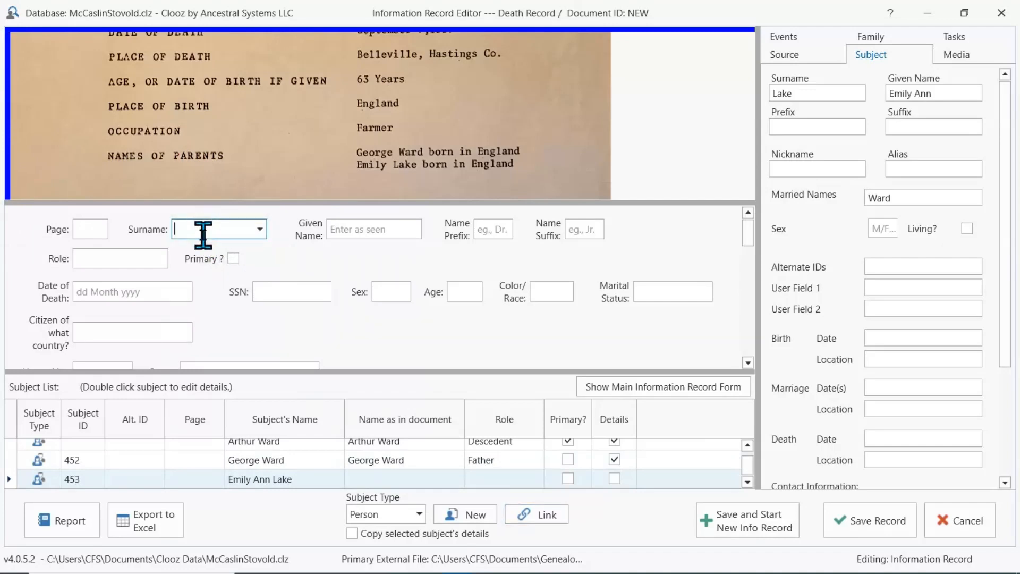
text(Lan)
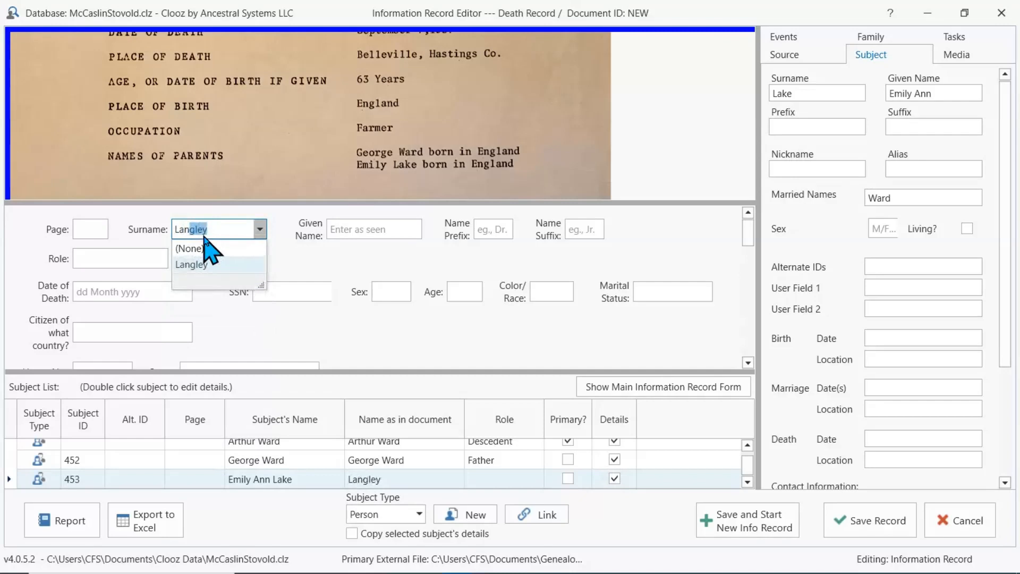
text(k)
key(BackSpace)
key(BackSpace)
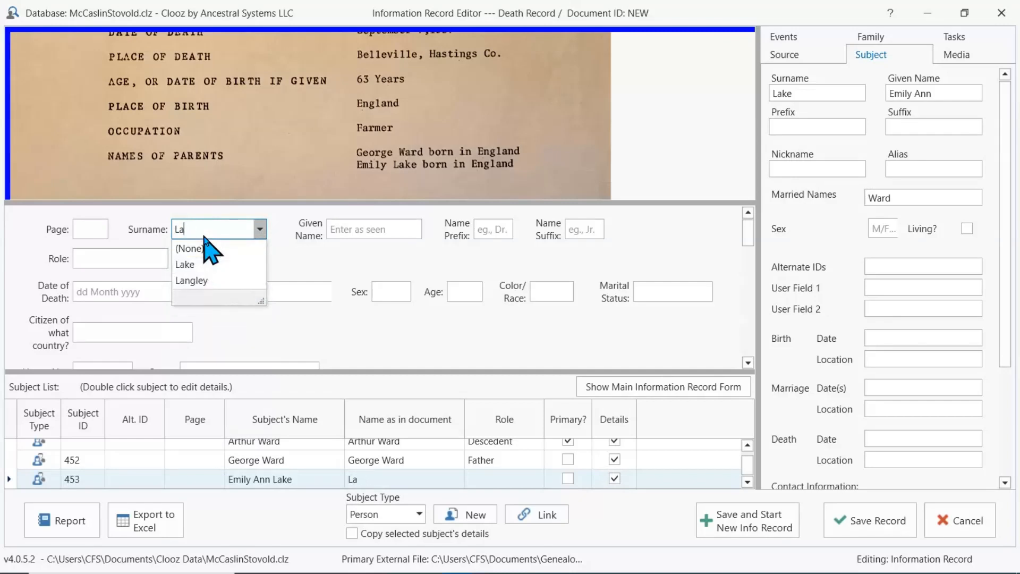
text(ke)
key(Tab)
text(E)
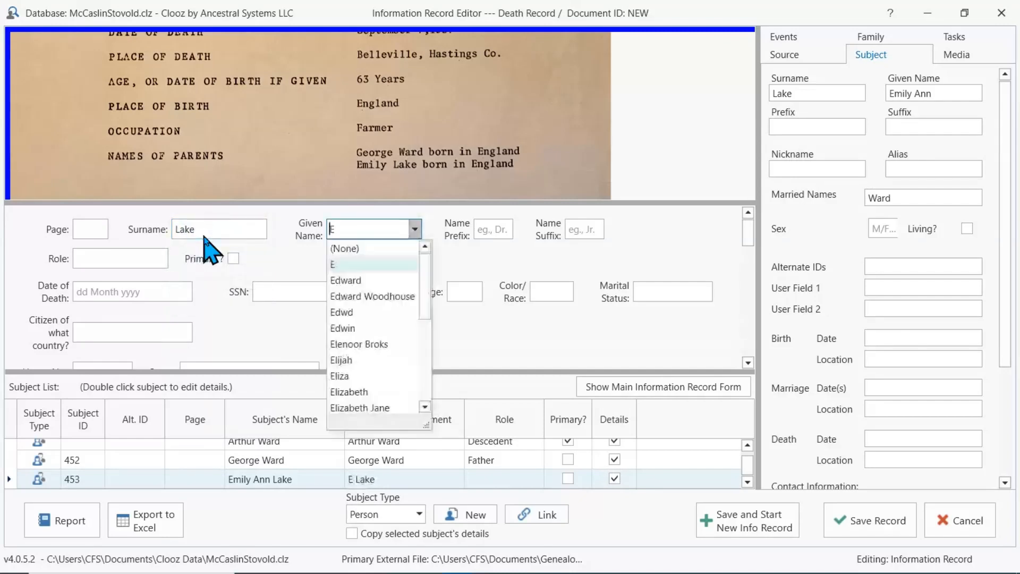
text(mily)
key(Tab)
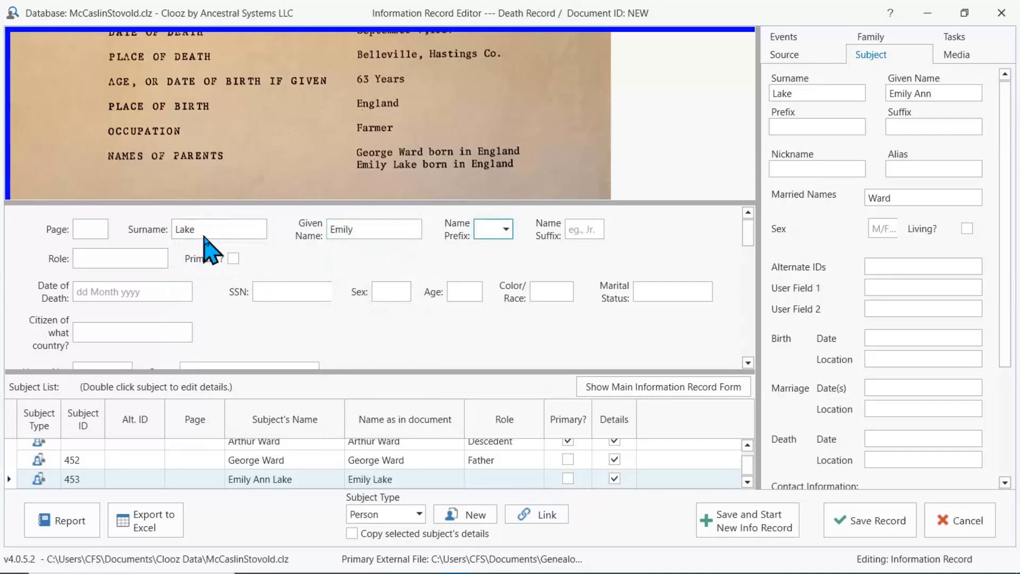
Set the mother's role in the death record to Mother.
click(88, 258)
text(Mother)
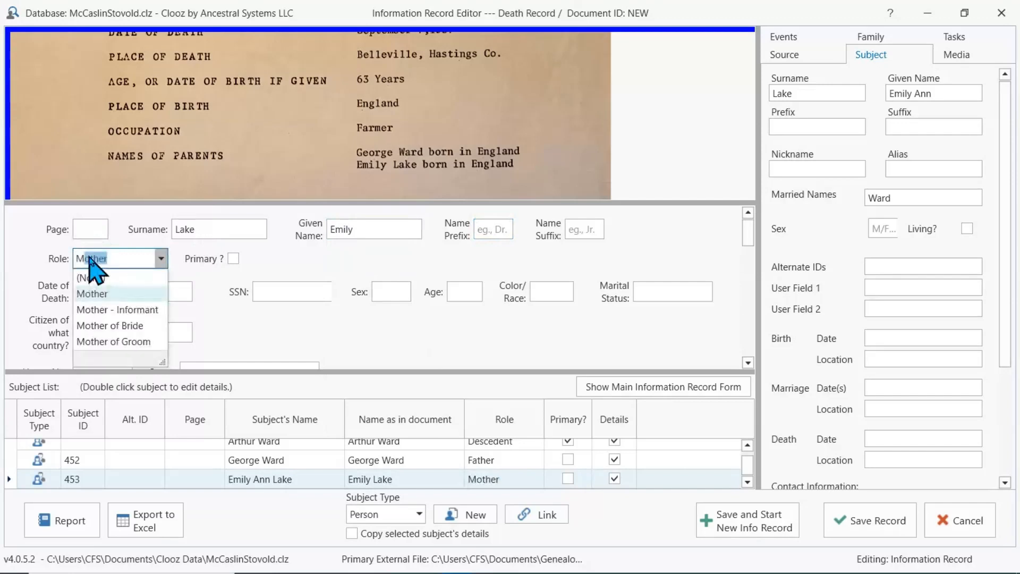
click(108, 294)
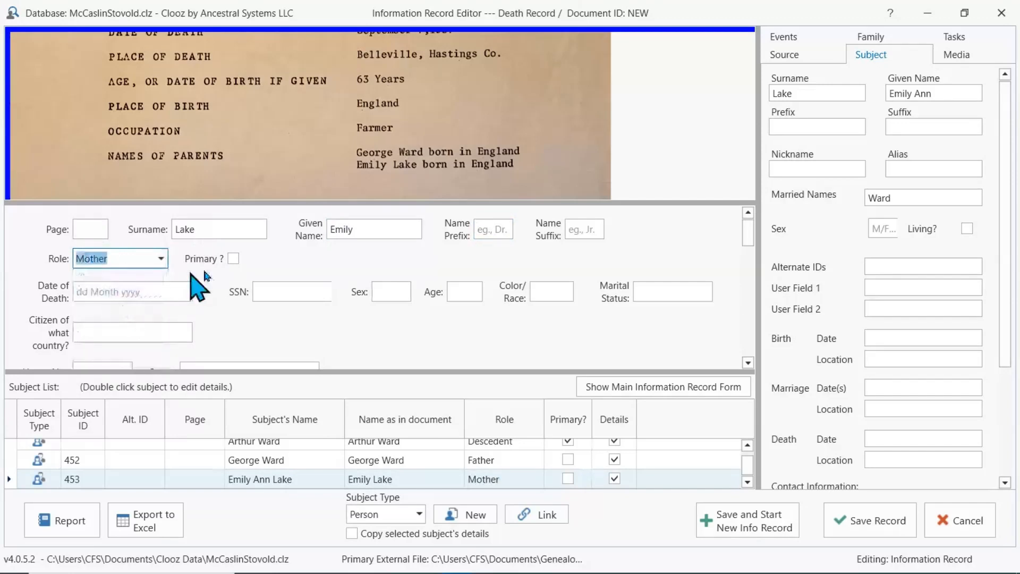
click(274, 255)
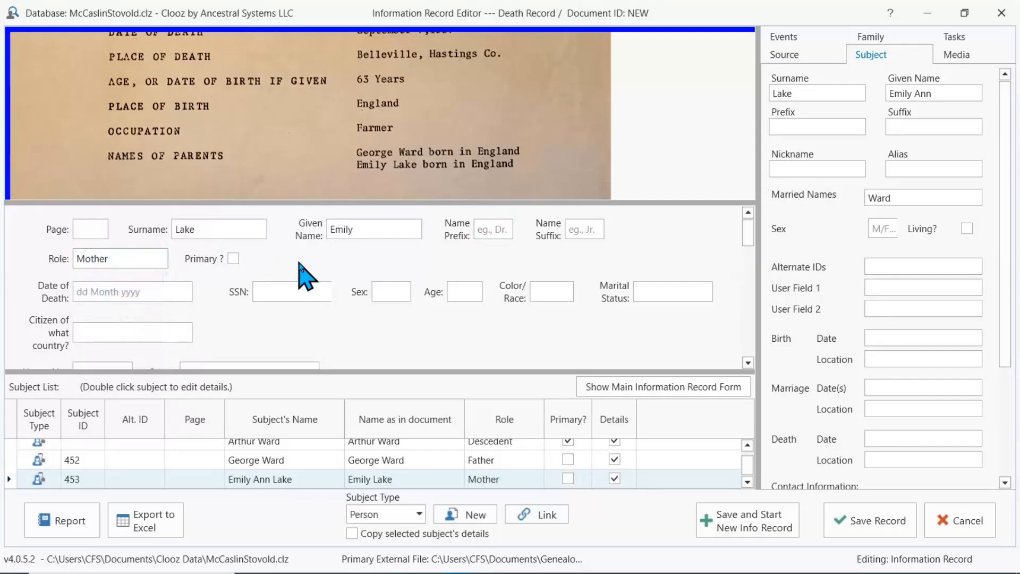
Set the mother's birth location to England in her subject details.
click(893, 361)
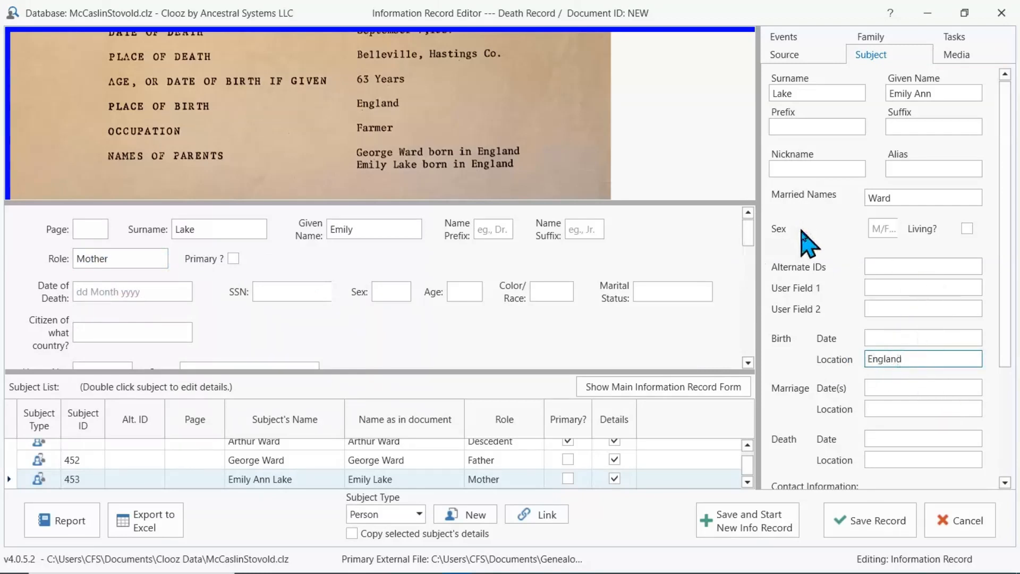
click(801, 246)
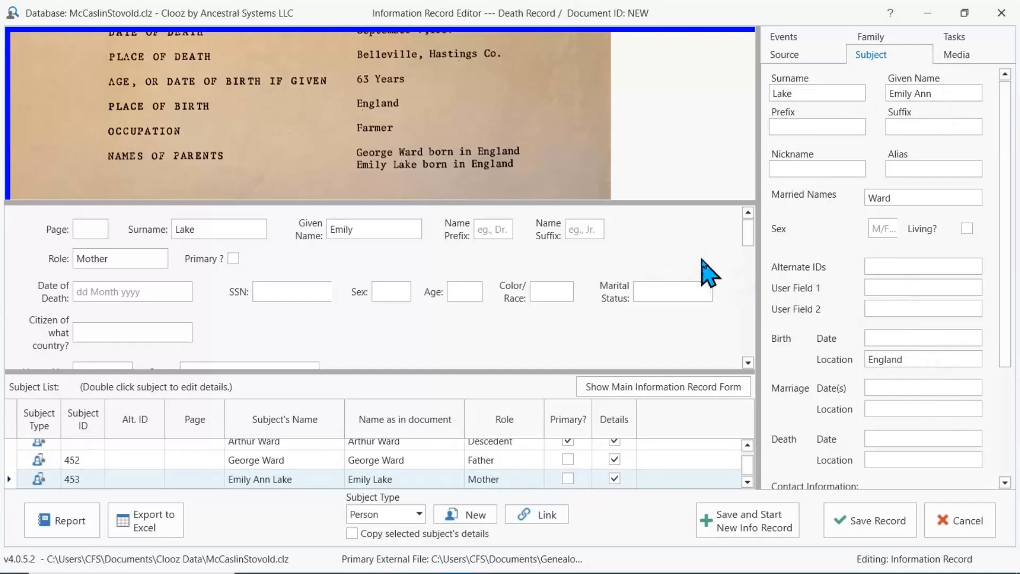
mouse_move(518, 170)
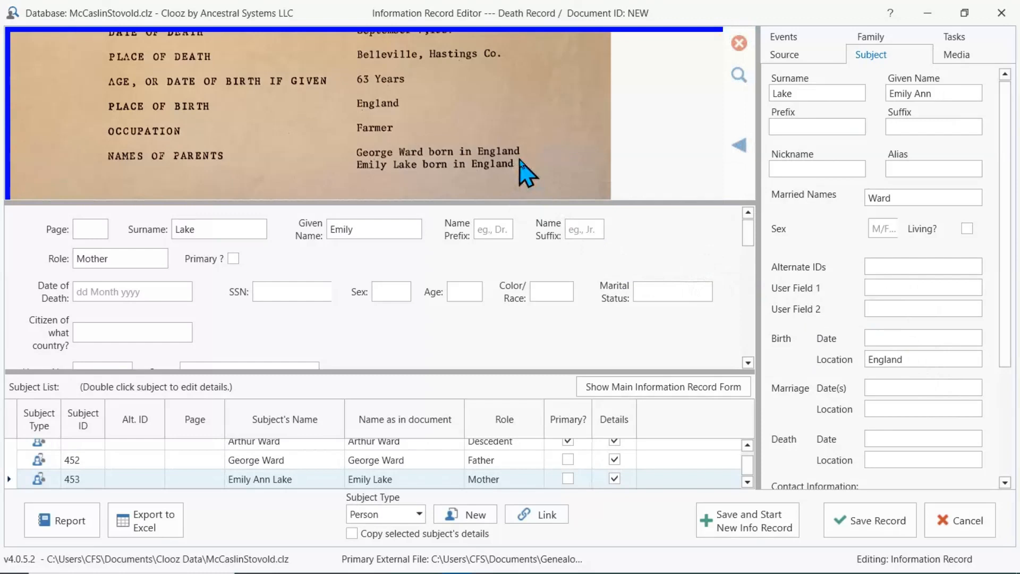
scroll(593, 134, up, 3)
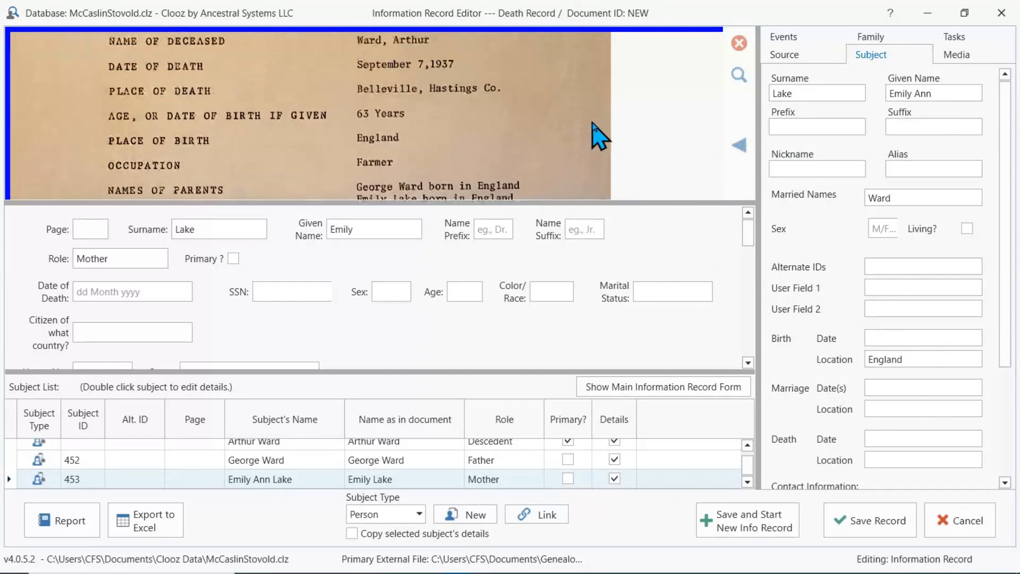
scroll(595, 138, up, 2)
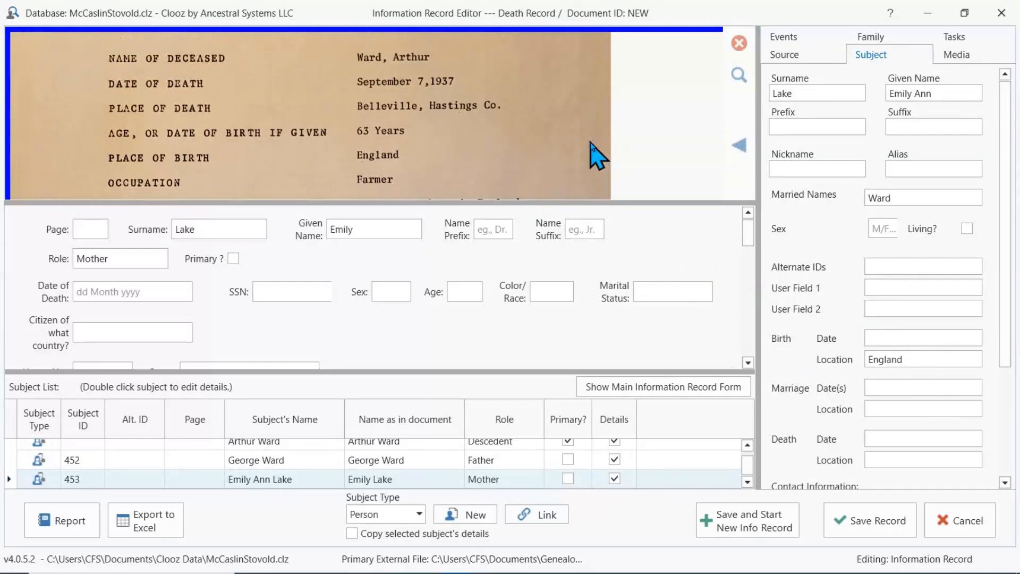
click(419, 515)
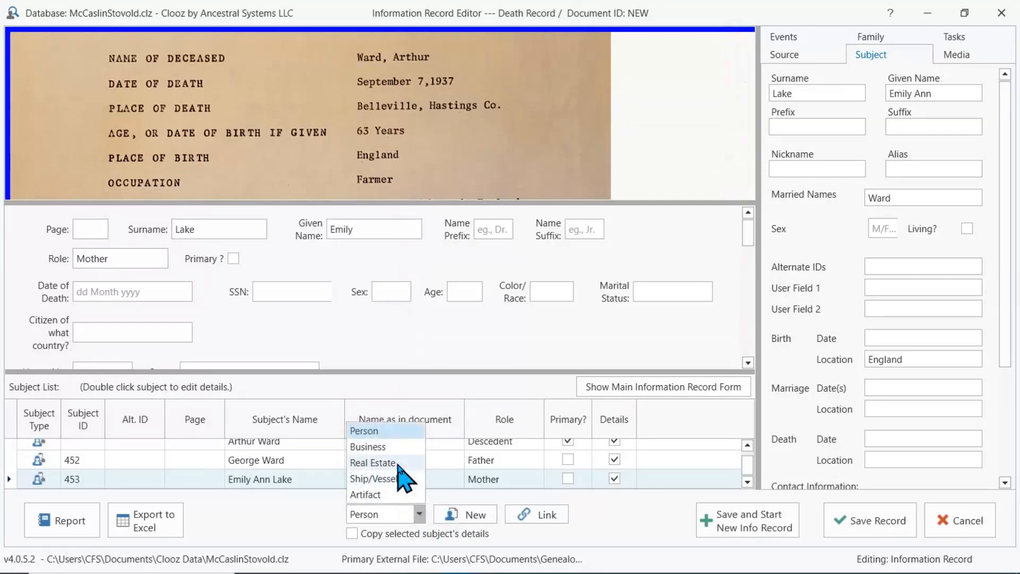
click(375, 463)
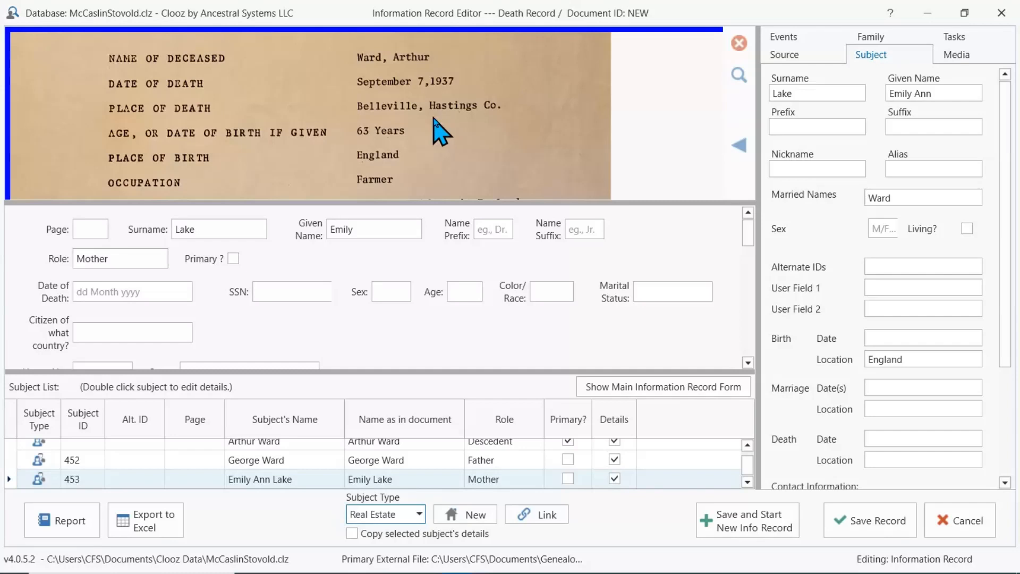
click(418, 514)
click(396, 431)
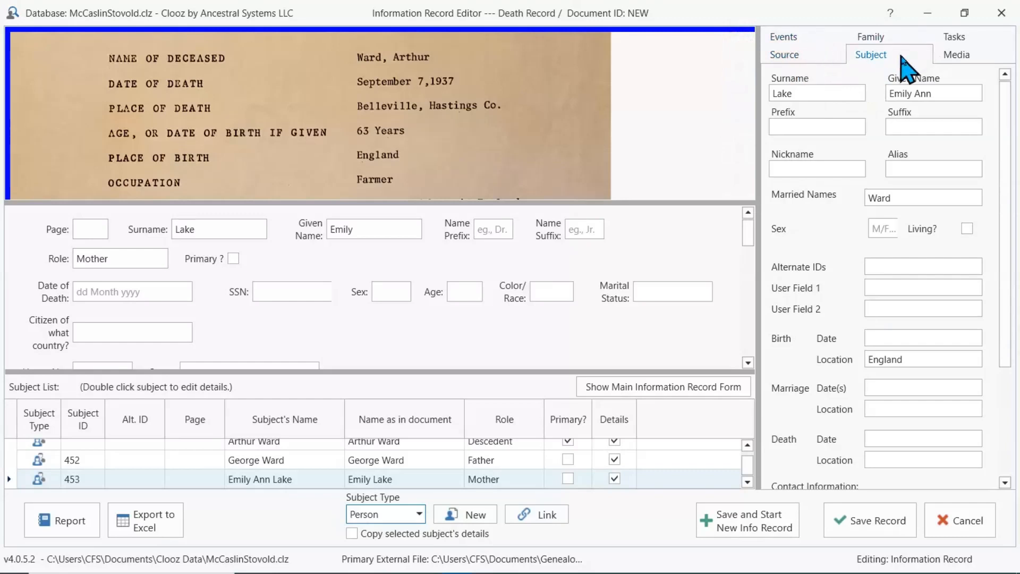
Review the media linked to the death record and the father's subject details.
click(971, 56)
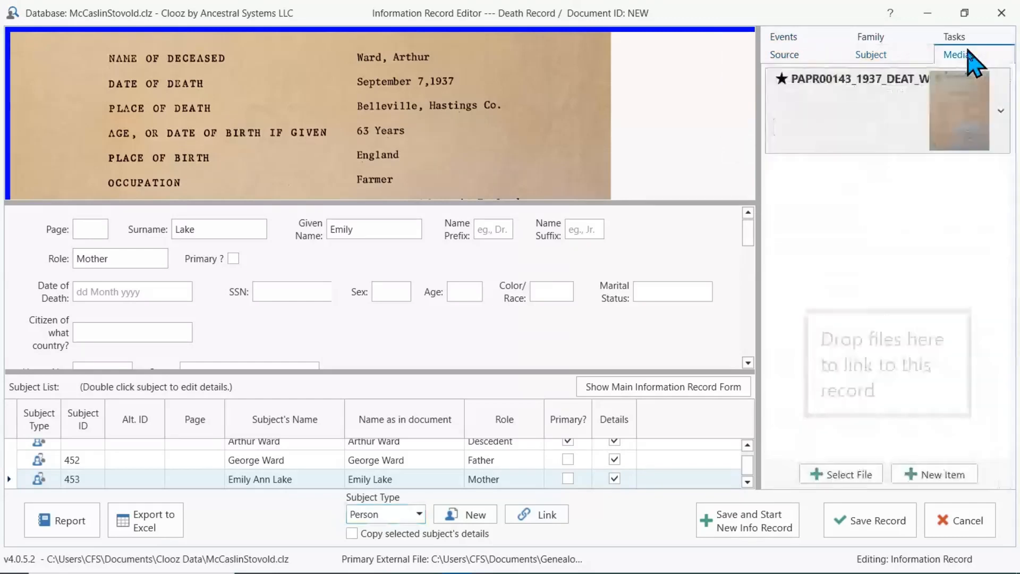
click(874, 56)
double_click(345, 459)
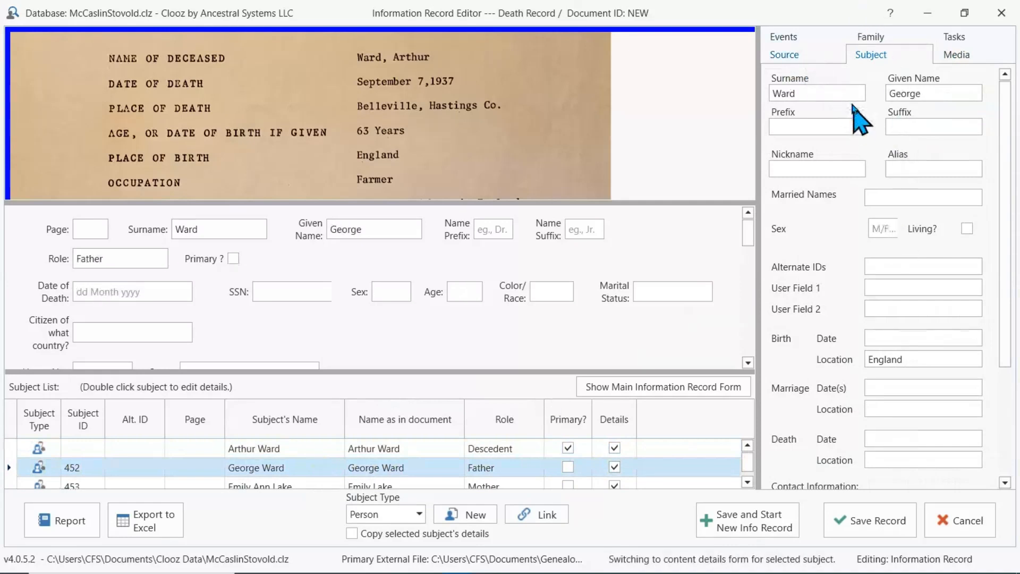
Set the source's repository to Office of the Registrar-General (Canada), matching the certificate's letterhead.
click(803, 57)
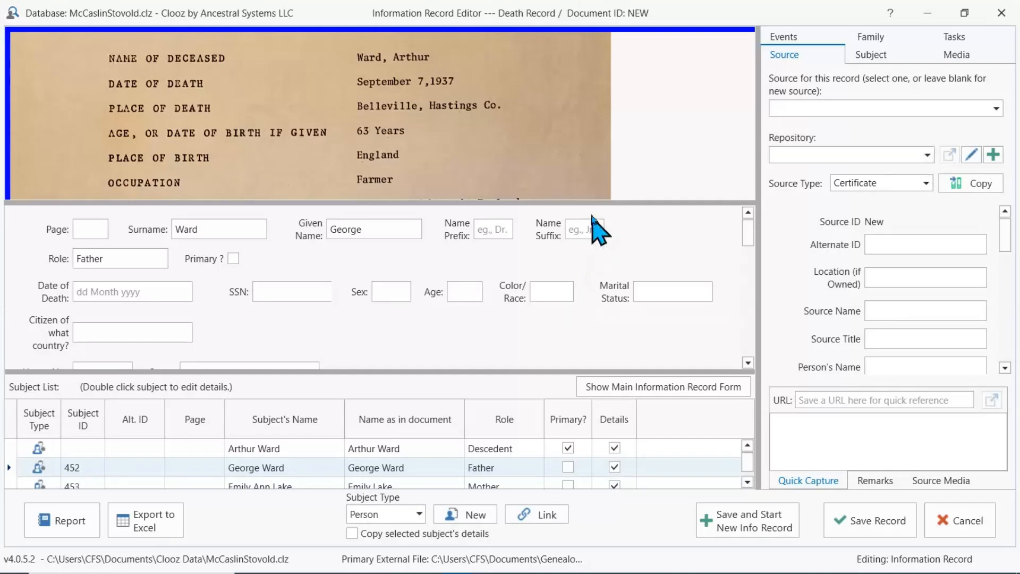
scroll(555, 105, up, 3)
scroll(554, 88, up, 5)
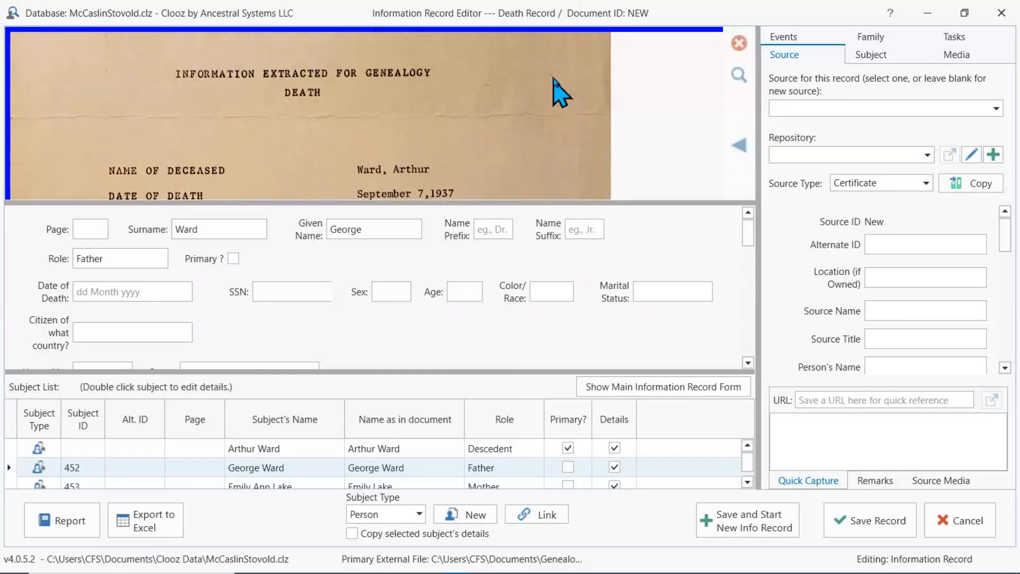
scroll(553, 105, up, 2)
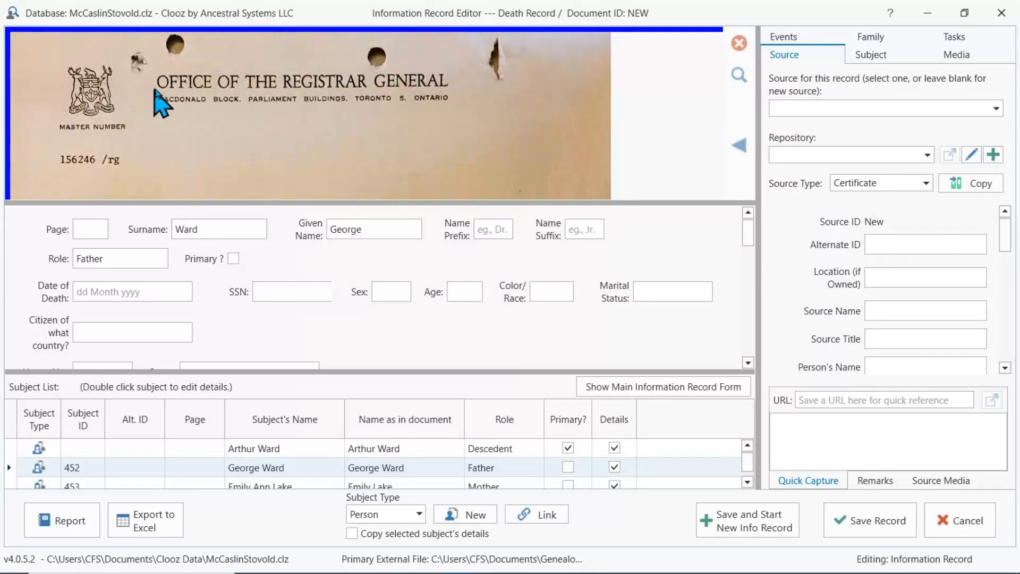
click(928, 155)
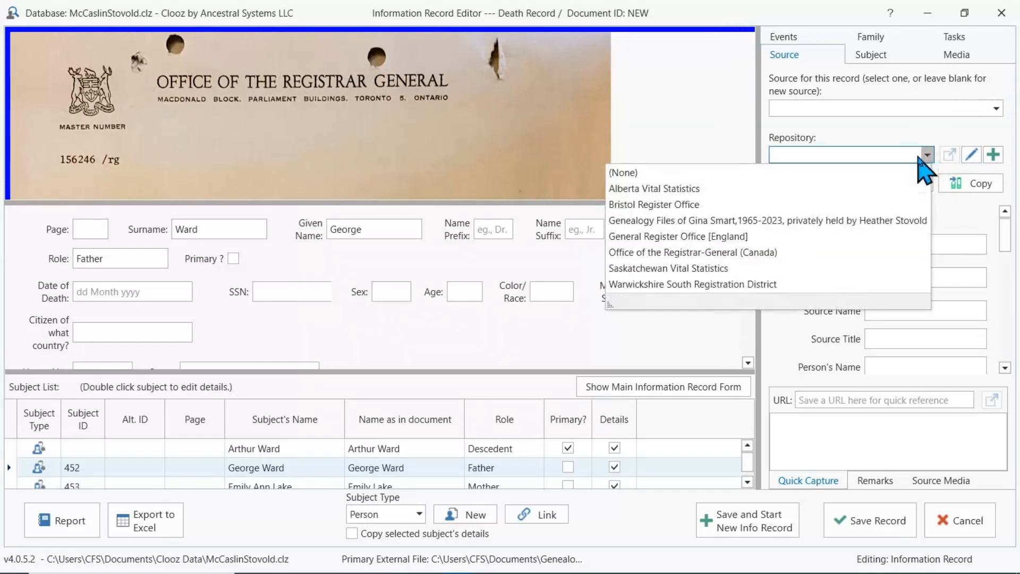
click(683, 254)
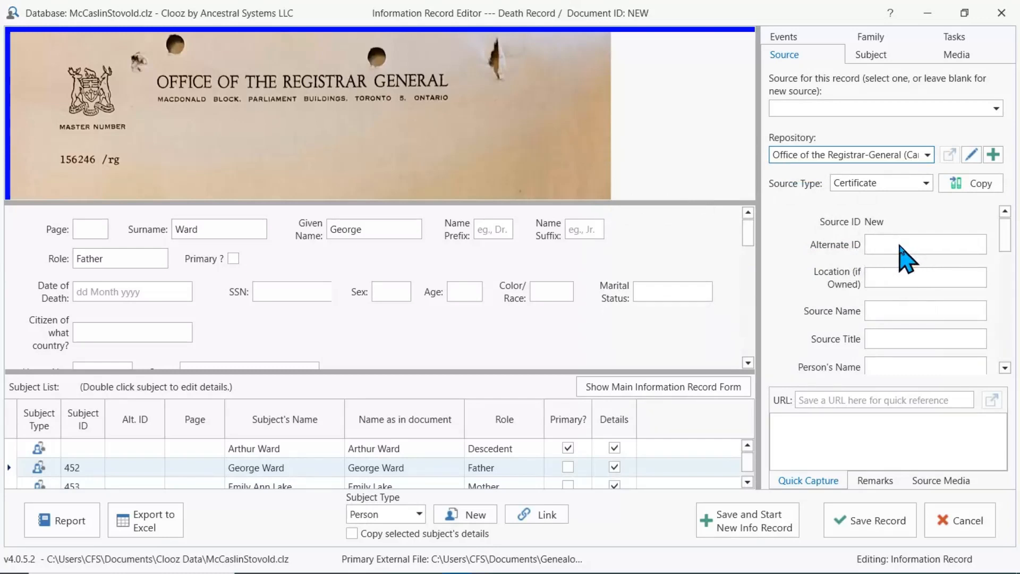
Fill the source name with an existing "Death Entry (Certified Copy)" name as a template.
scroll(903, 257, down, 1)
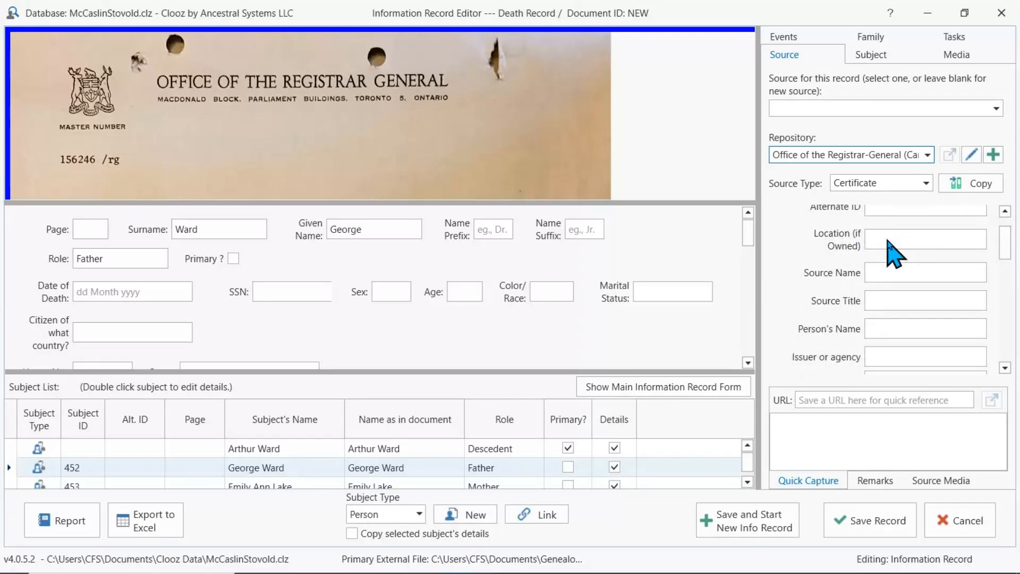
mouse_move(817, 239)
click(914, 270)
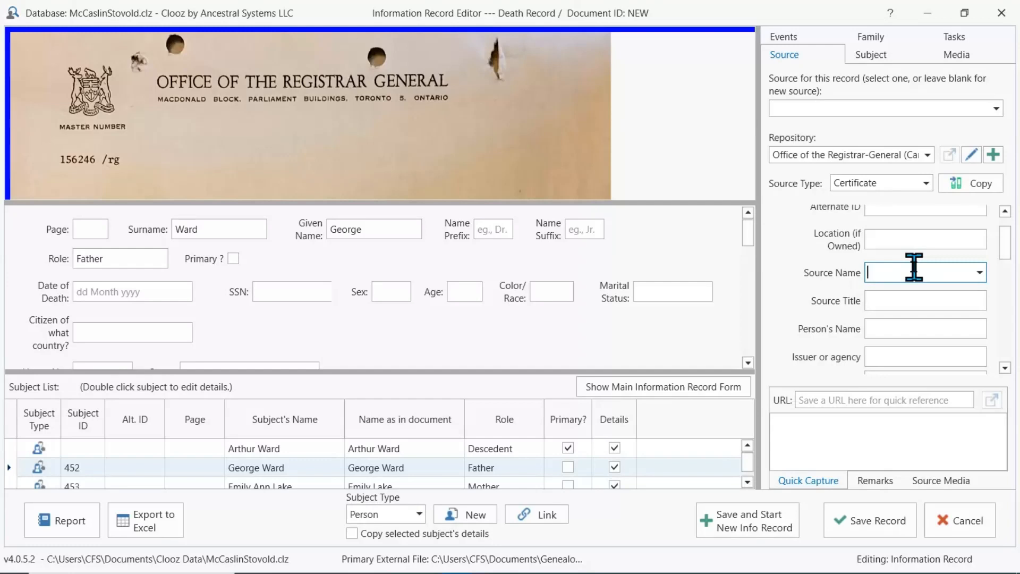
click(914, 269)
text(D)
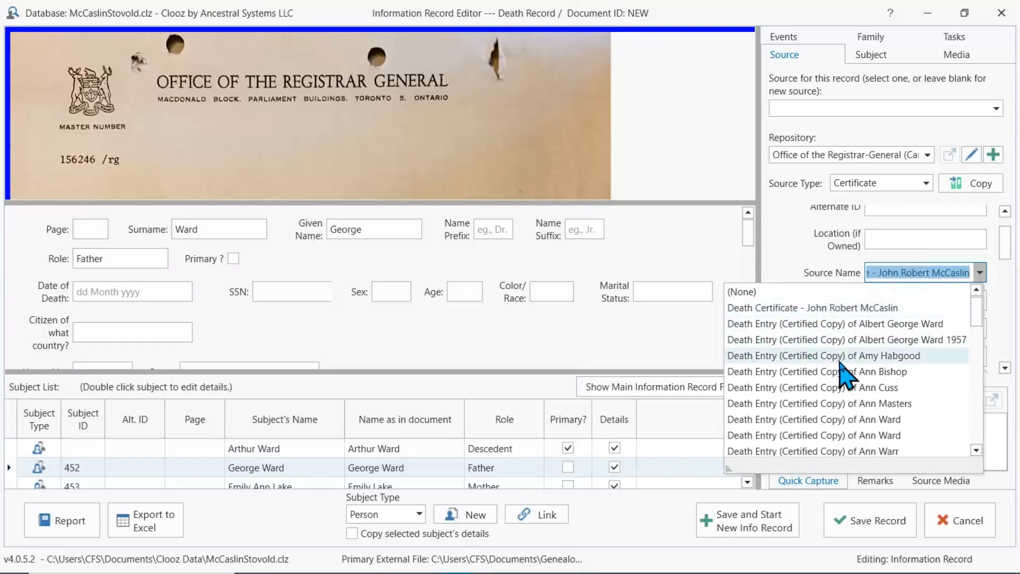
click(894, 387)
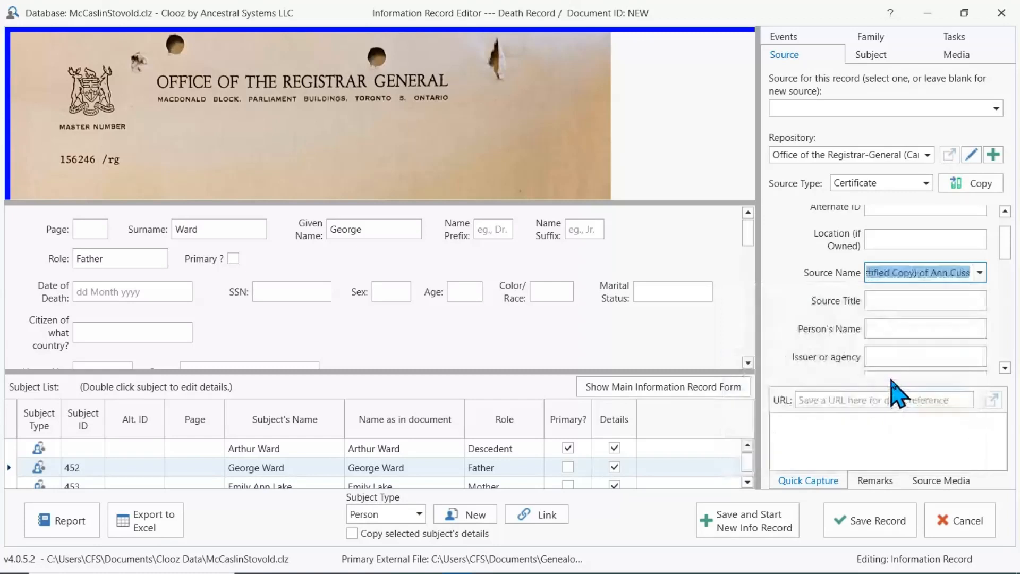
Insert "- Information Extracted for Genealogy" after "Death" in the source name.
click(899, 265)
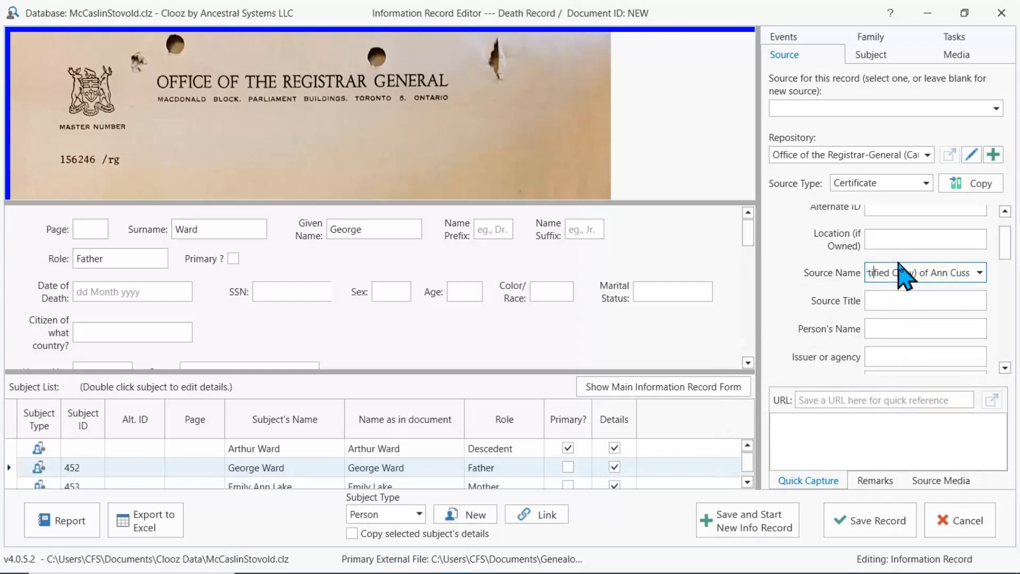
key(Left)
key(Left)
key(Left)
key(Left)
key(Left)
key(Left)
key(Left)
key(Left)
key(Left)
key(Left)
key(Left)
key(Left)
key(Left)
key(Left)
key(Left)
key(Left)
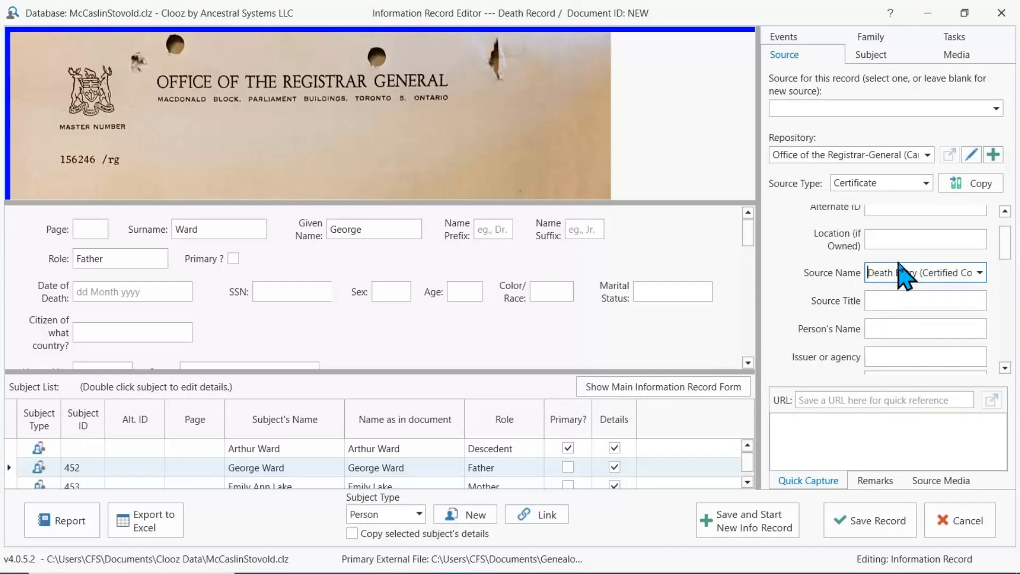
key(Right)
key(Right)
key(Right)
key(Right)
text(- )
text(Informatio)
text(n Extrac)
text(ted for G)
text(enea)
text(logy)
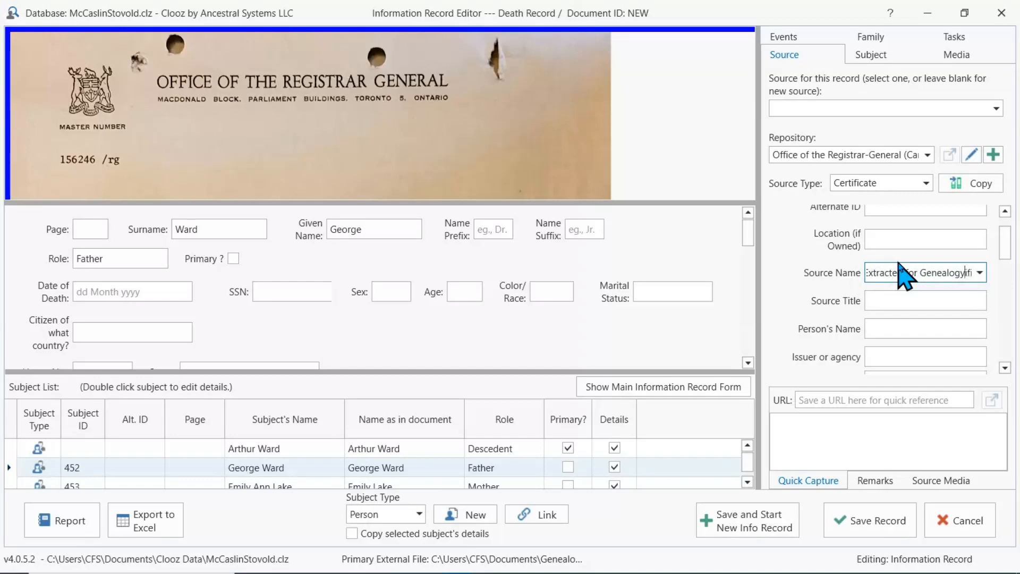
Replace the leftover template text at the end of the source name with a dash and the deceased's full name.
key(Delete)
key(Delete)
key(Delete)
key(Delete)
key(Delete)
text(- Arthur Ward)
click(824, 293)
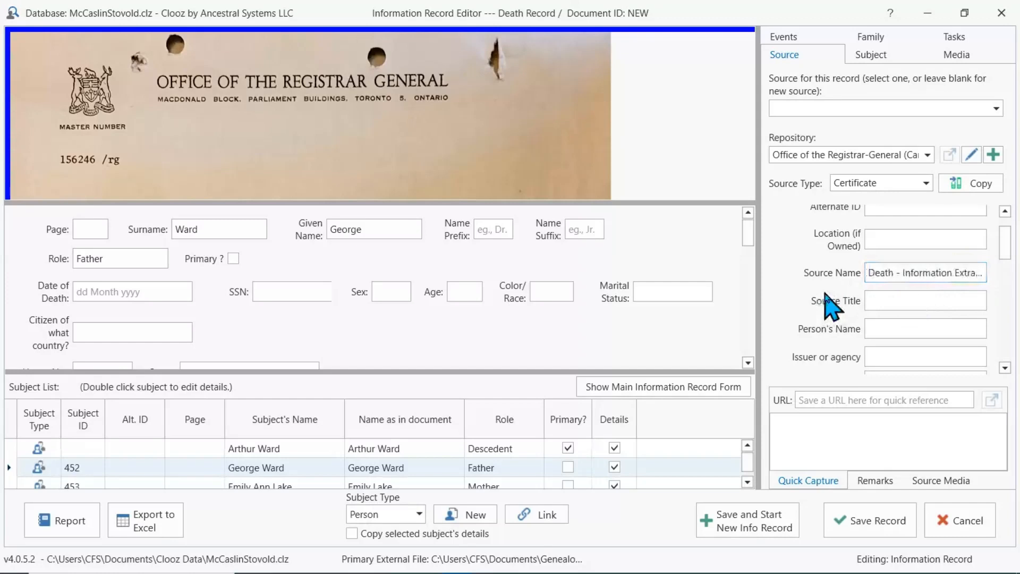
Copy the complete source name into the source title.
click(901, 274)
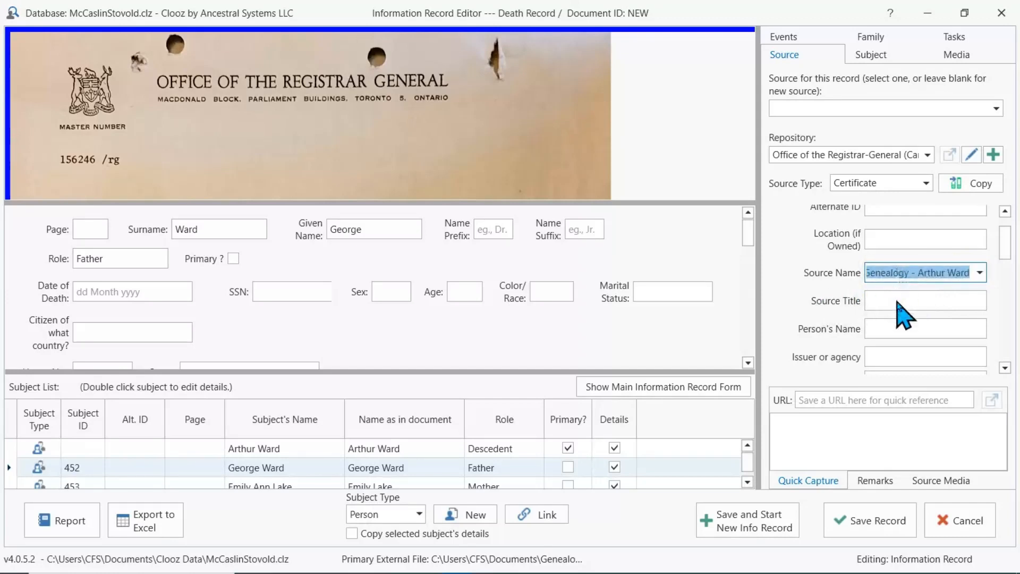
click(896, 300)
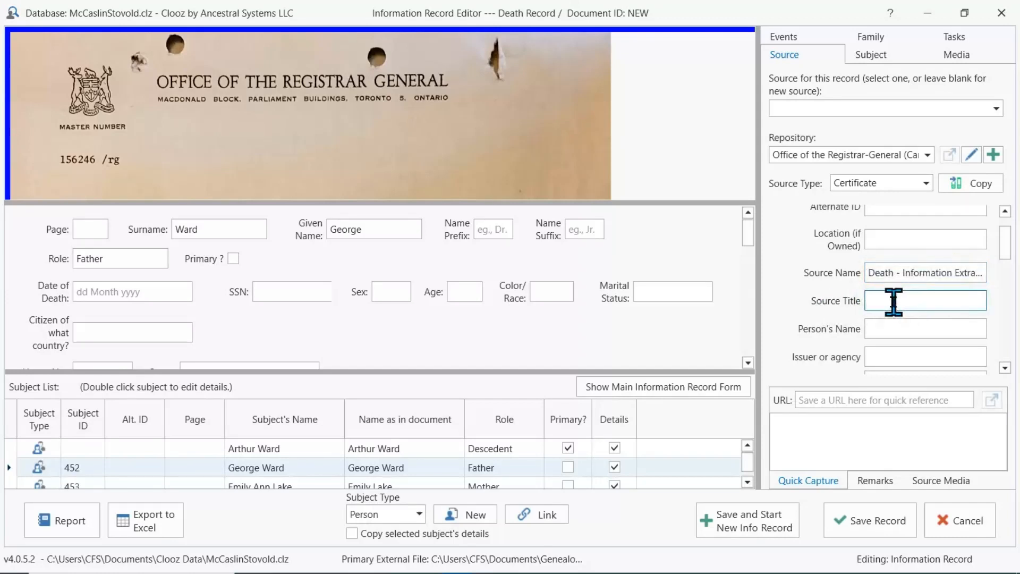
key(ctrl+v)
Enter the deceased's full name as the person's name for the source.
click(884, 329)
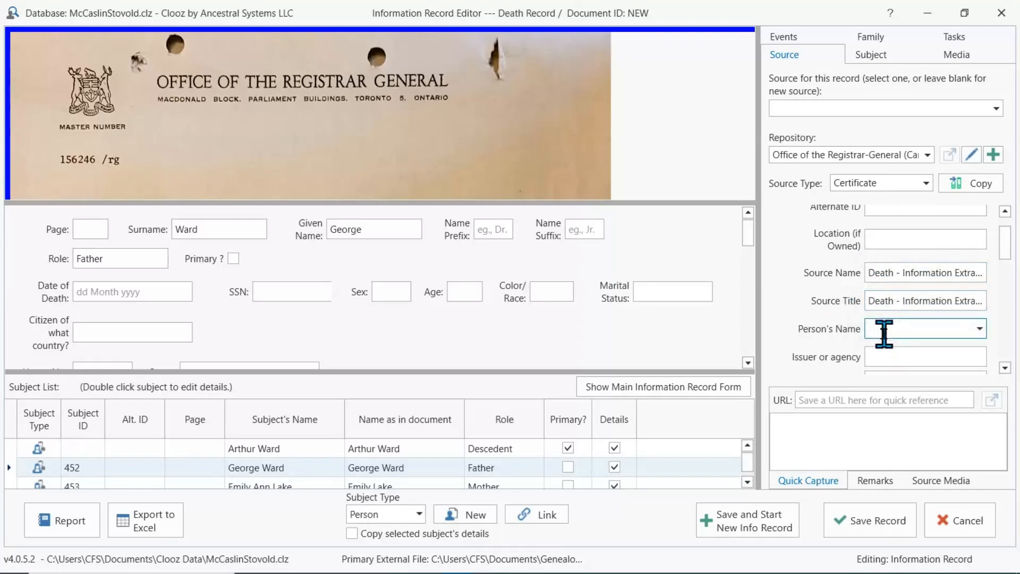
text(D)
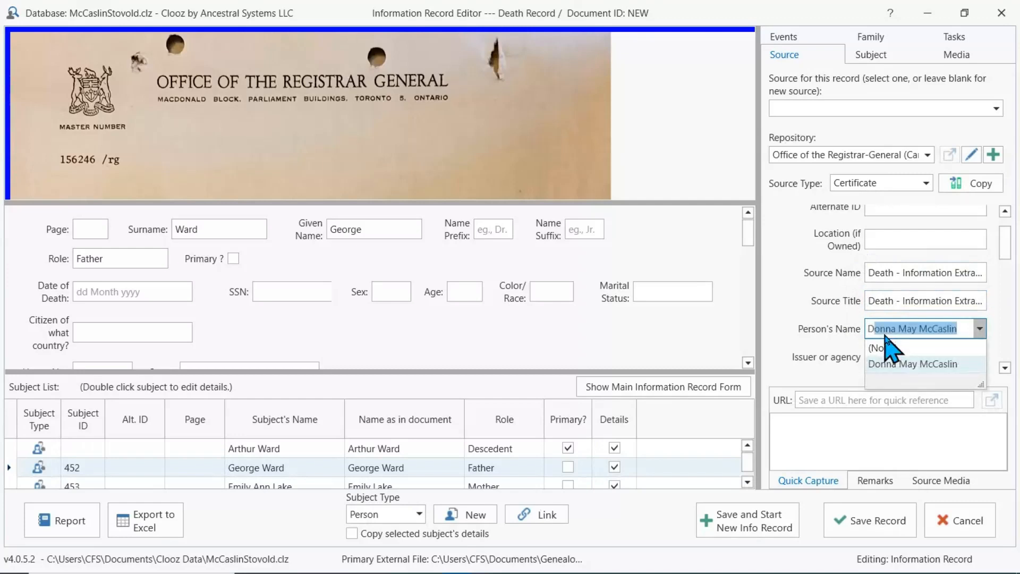
key(BackSpace)
key(BackSpace)
text(Ar)
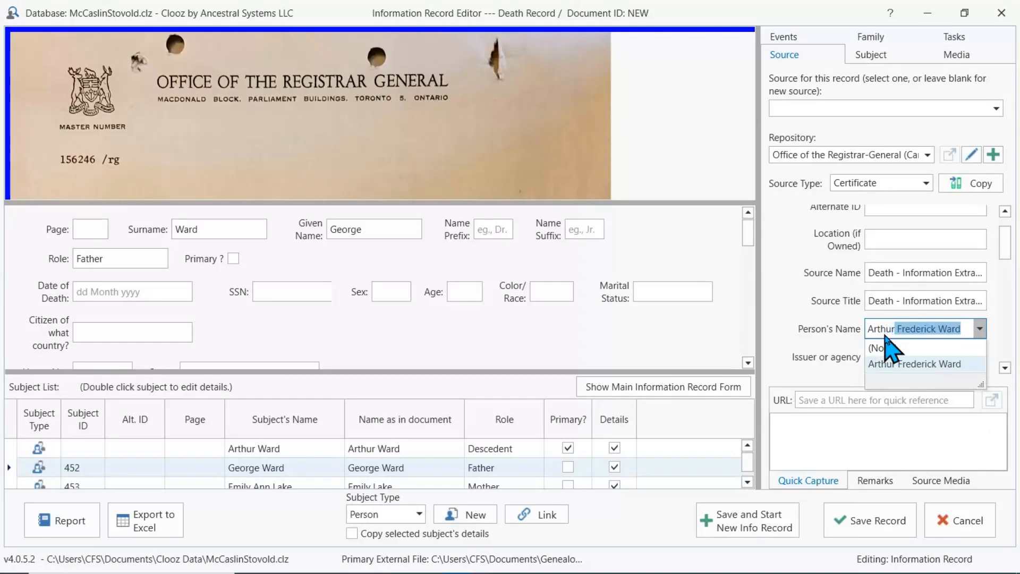
text(thur Ward)
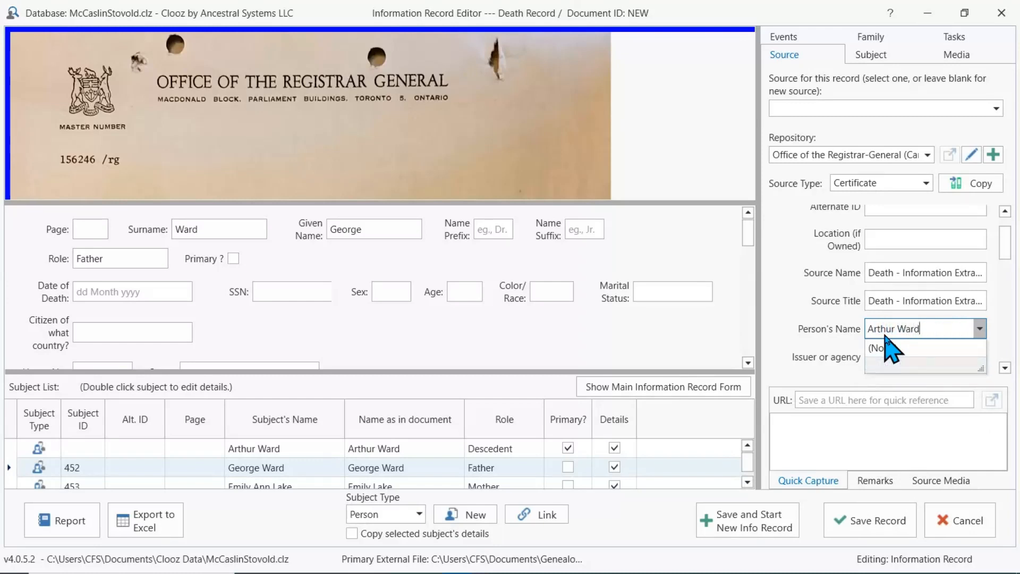
key(Return)
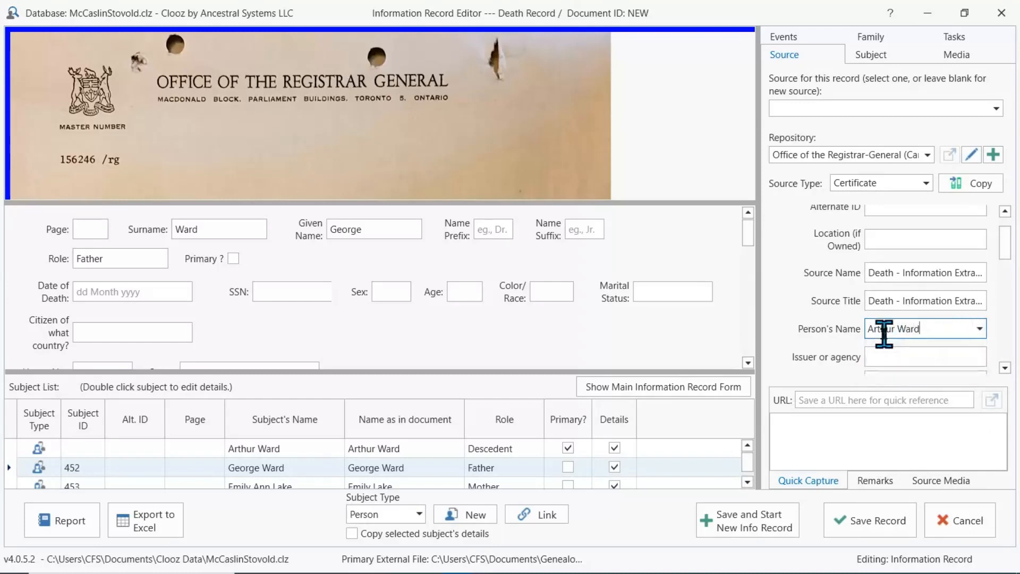
click(797, 313)
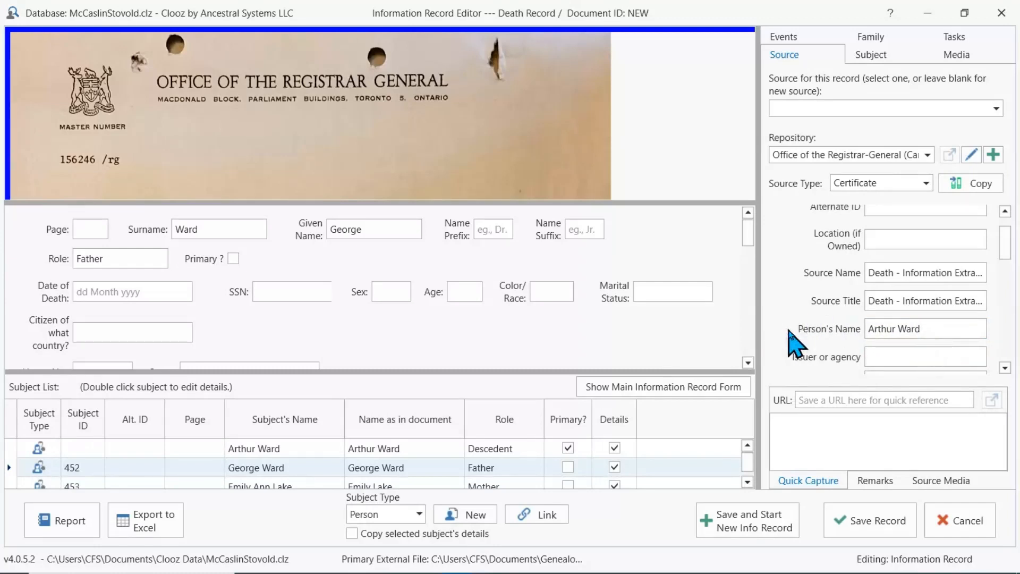
click(787, 108)
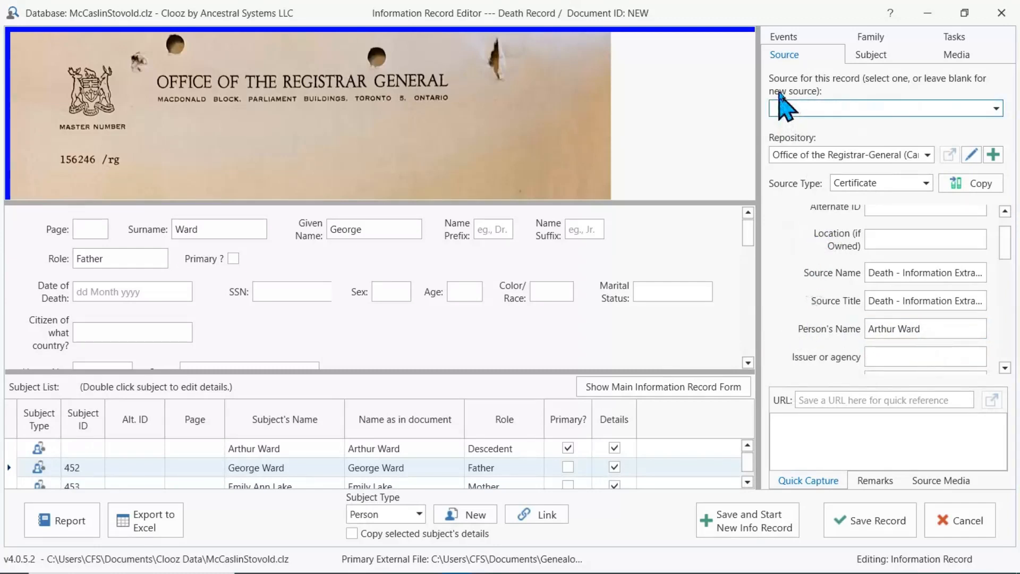
Autogenerate the death record's events and expand the Occupation event's details.
click(784, 38)
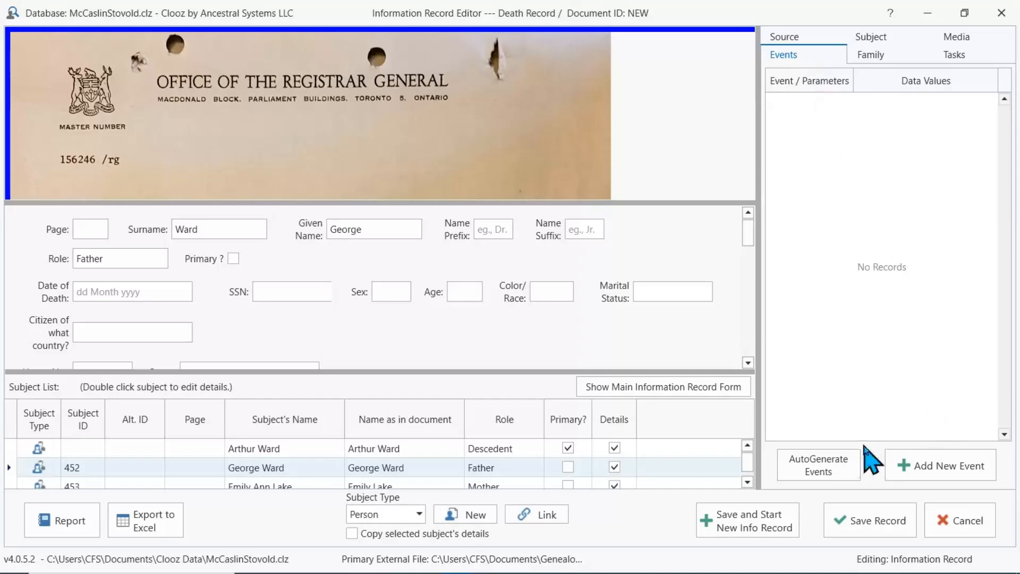
click(825, 470)
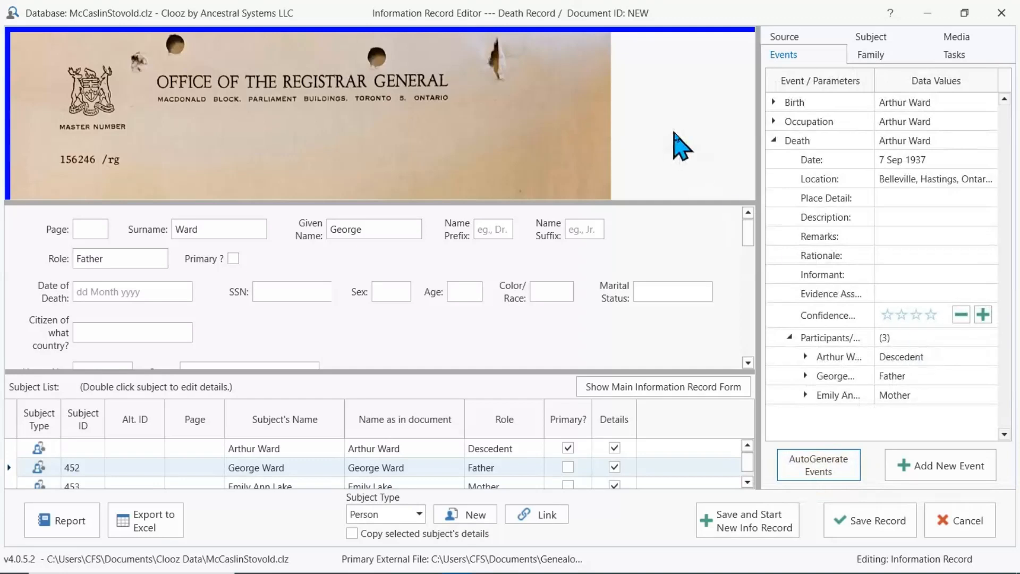
click(773, 121)
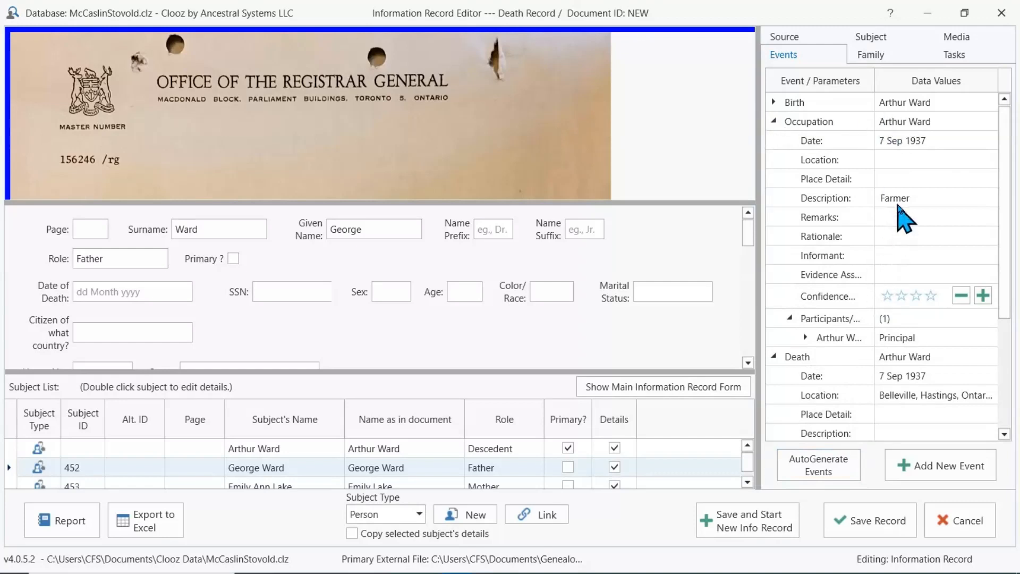
Review the details and participants of the autogenerated Birth and Death events.
click(774, 121)
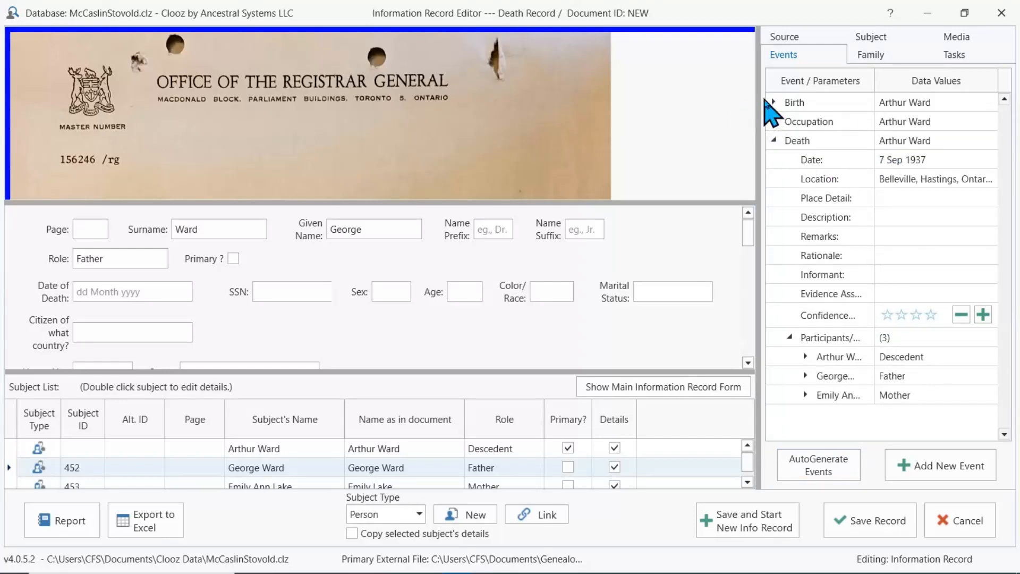
click(773, 102)
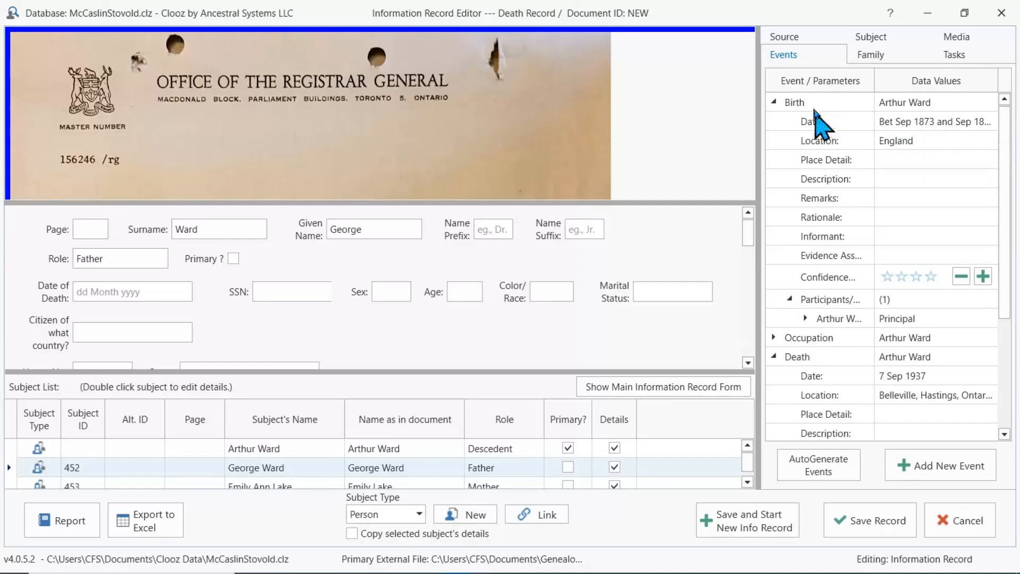
click(775, 102)
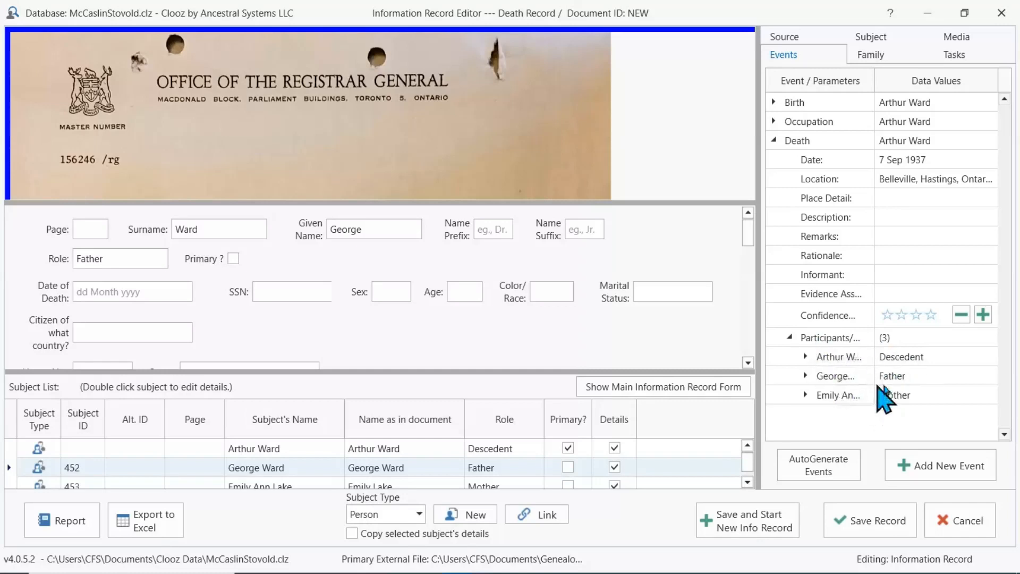
click(773, 142)
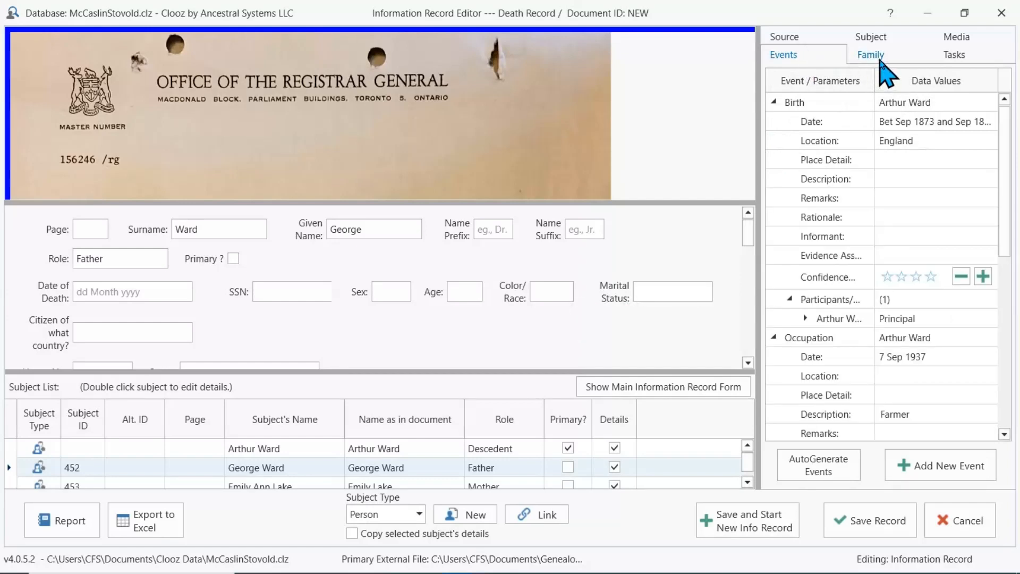
Generate the suggested family from the people listed in the death record.
click(879, 61)
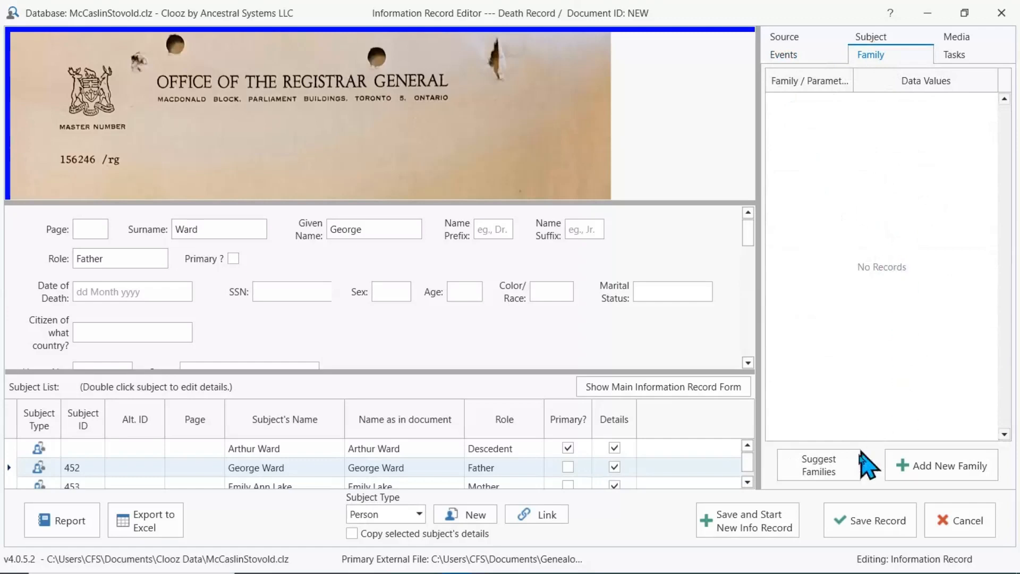
click(835, 473)
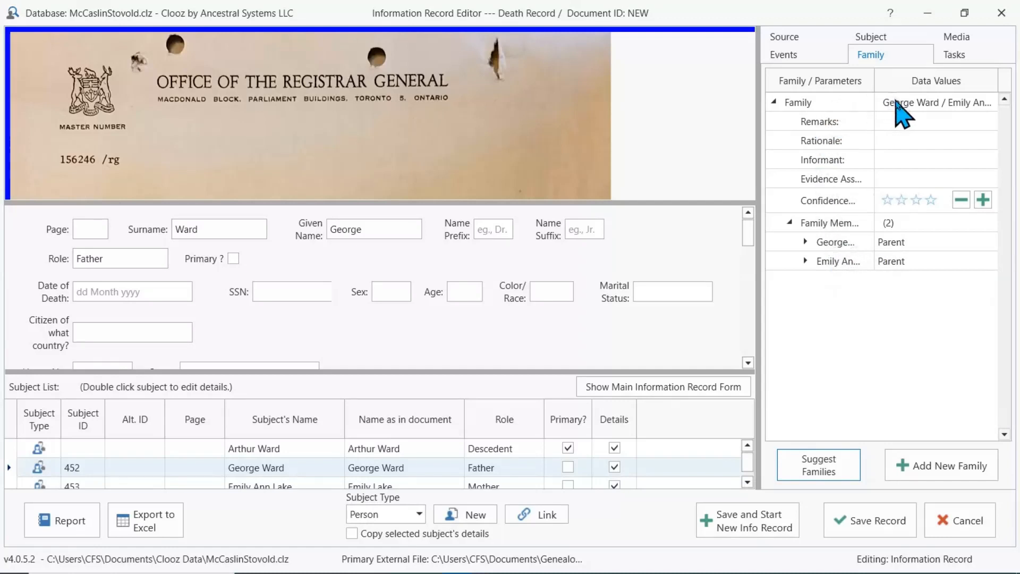
Include the deceased in the suggested family with the relationship Child, and save the death record.
click(898, 105)
right_click(898, 105)
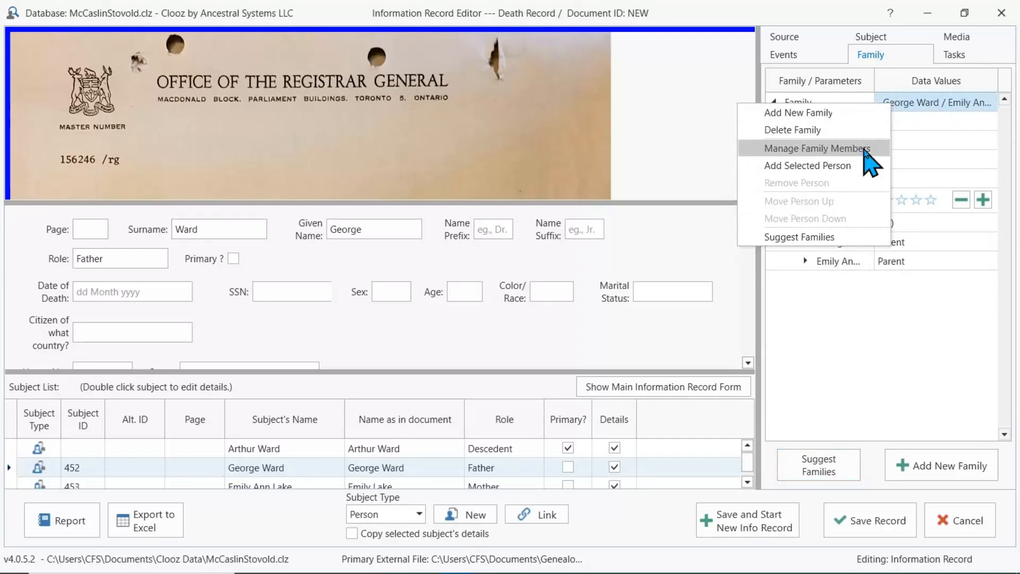
click(866, 151)
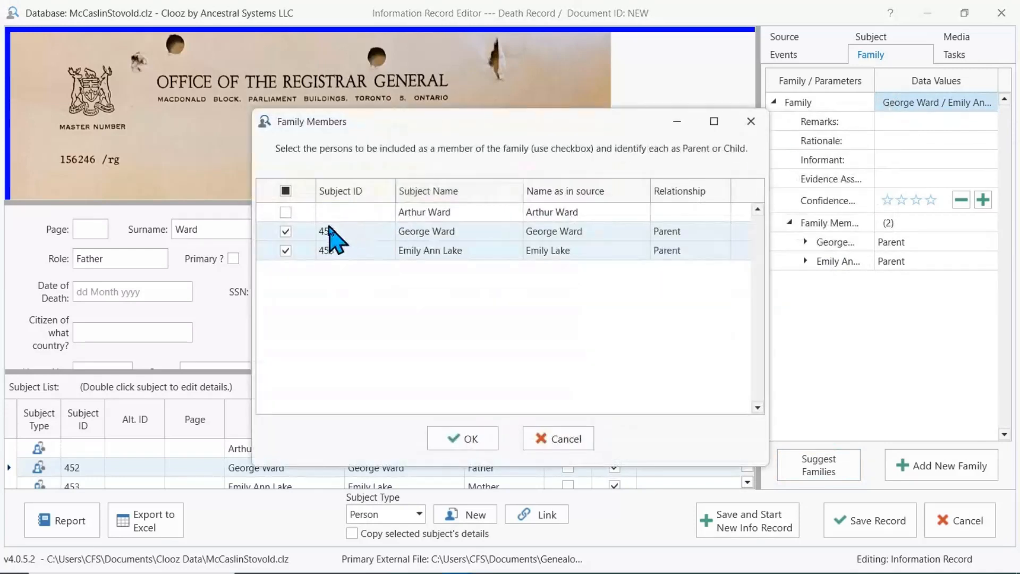
click(287, 212)
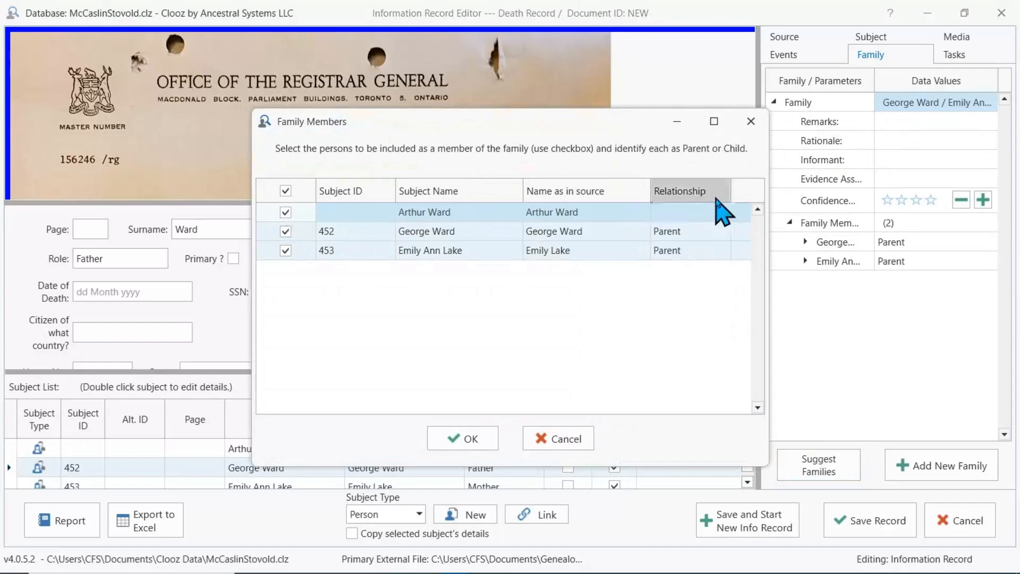
click(722, 211)
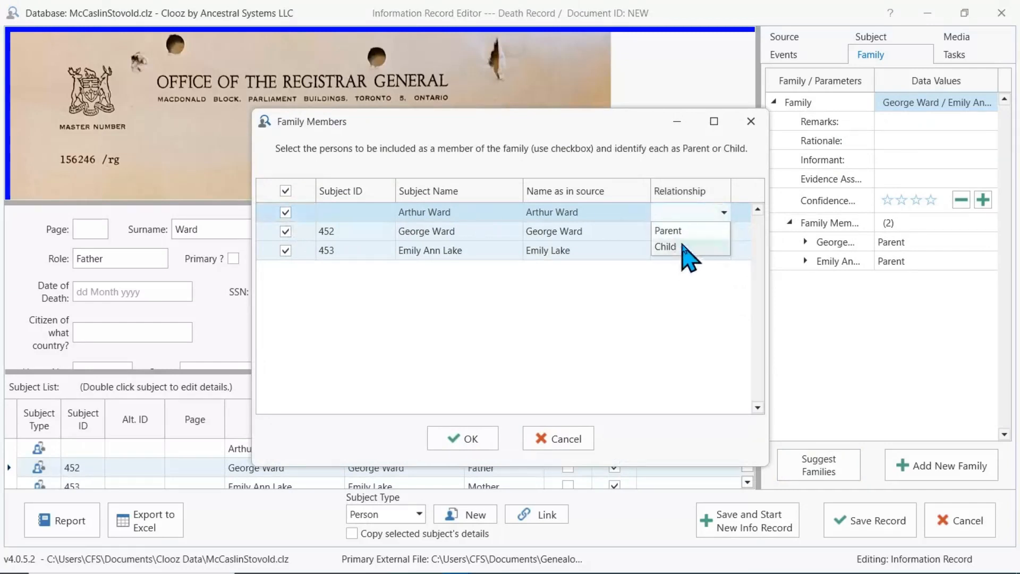
click(684, 246)
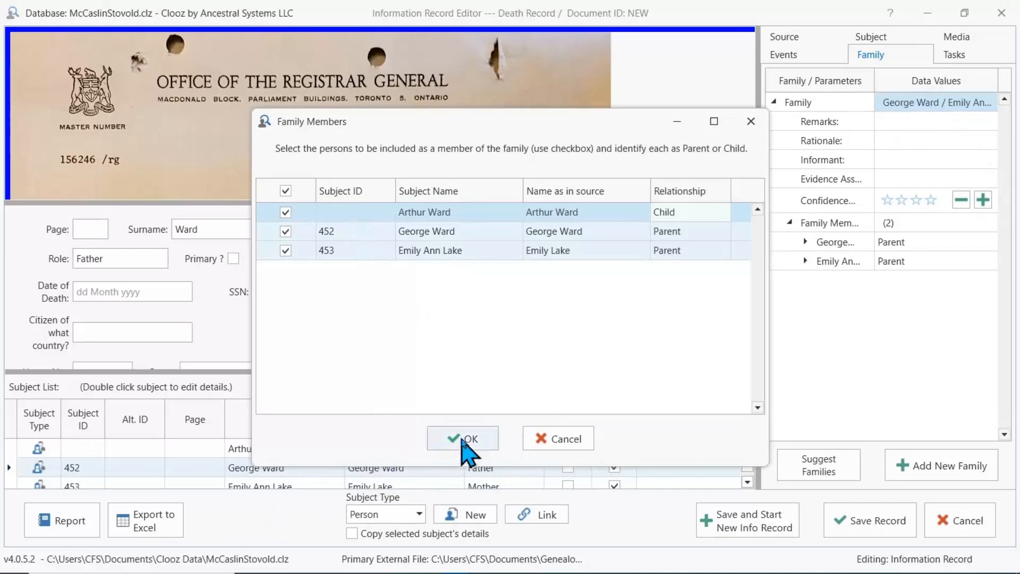
click(462, 441)
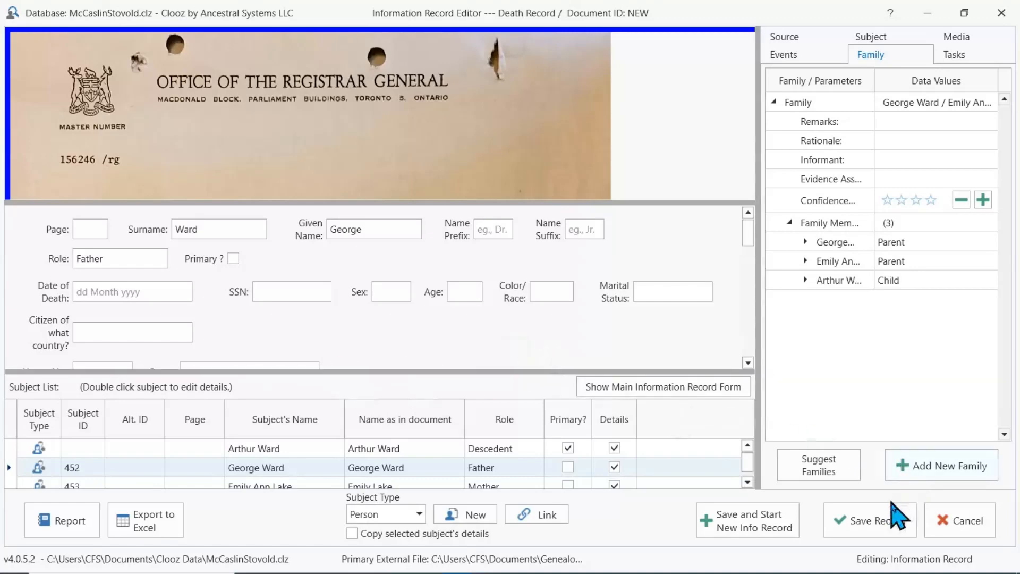
click(881, 523)
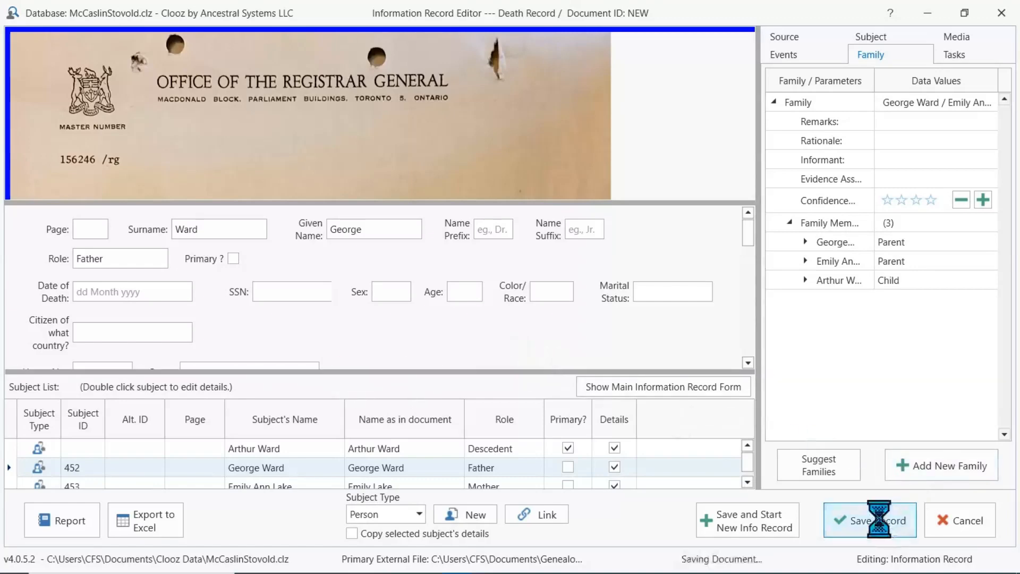